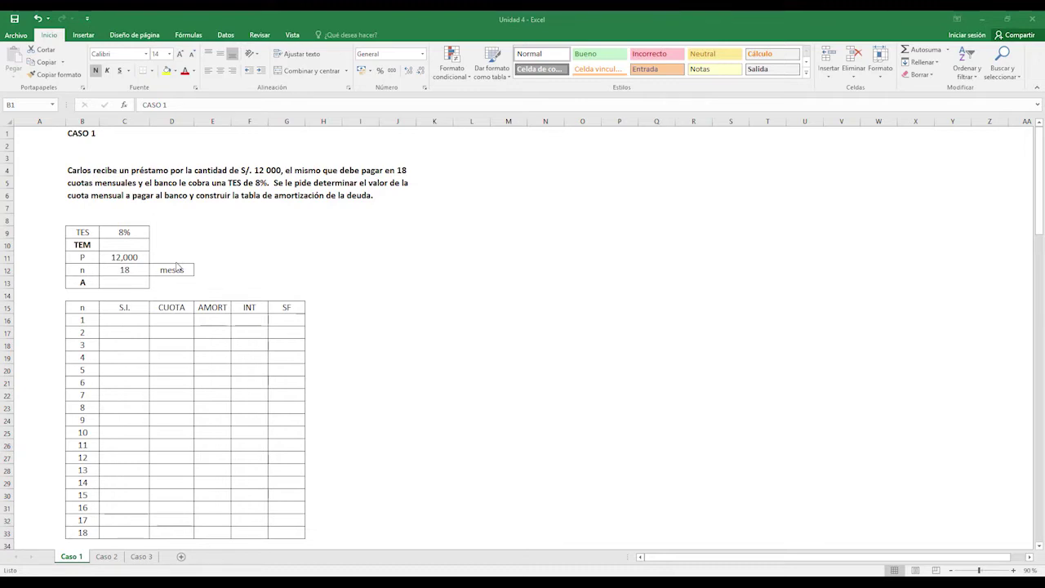
- Check the given TES and loan amount P, and enter 18 as the number of periods n in C12
click(111, 236)
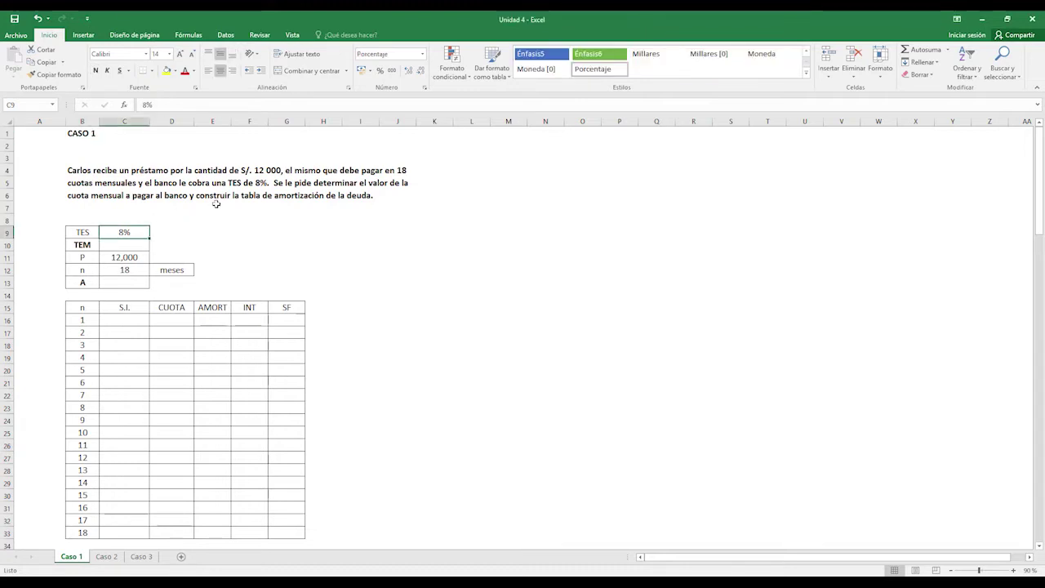
click(125, 259)
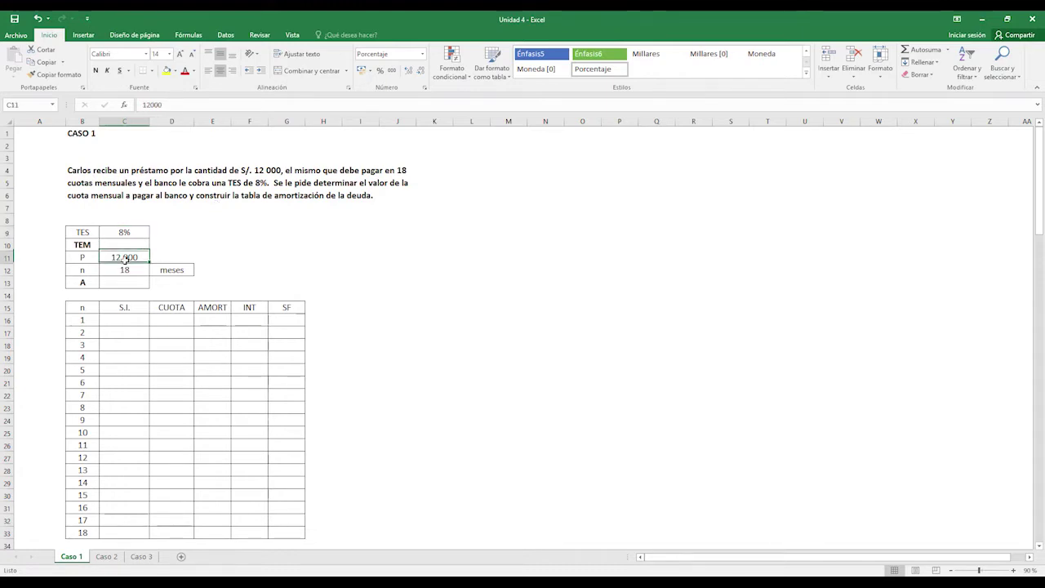
click(124, 269)
text(18)
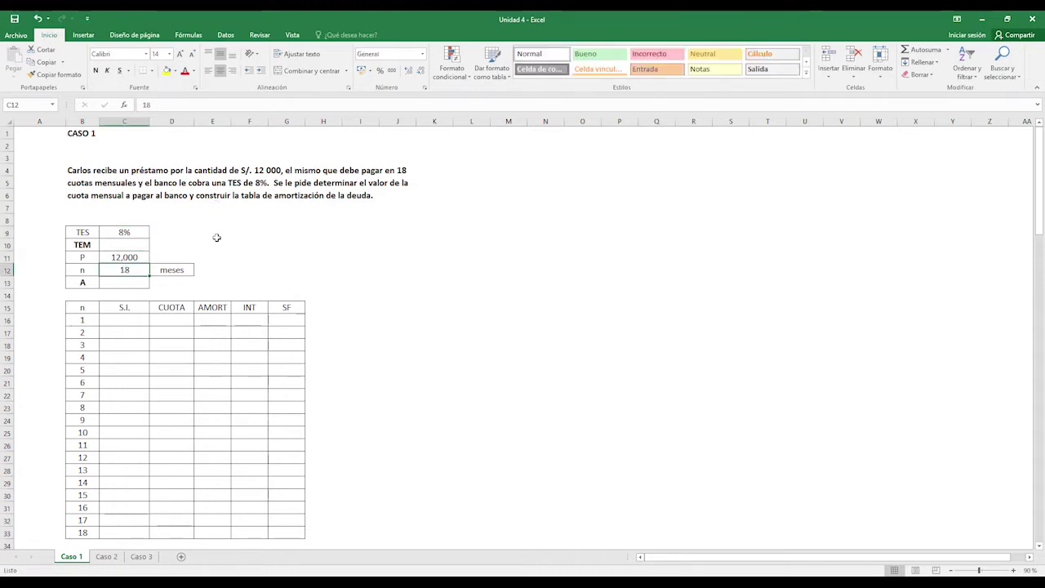
key(ctrl+Return)
- Calculate the TEM in C10 from the semiannual rate with the formula =POTENCIA(1+C9;1/6)-1
click(128, 240)
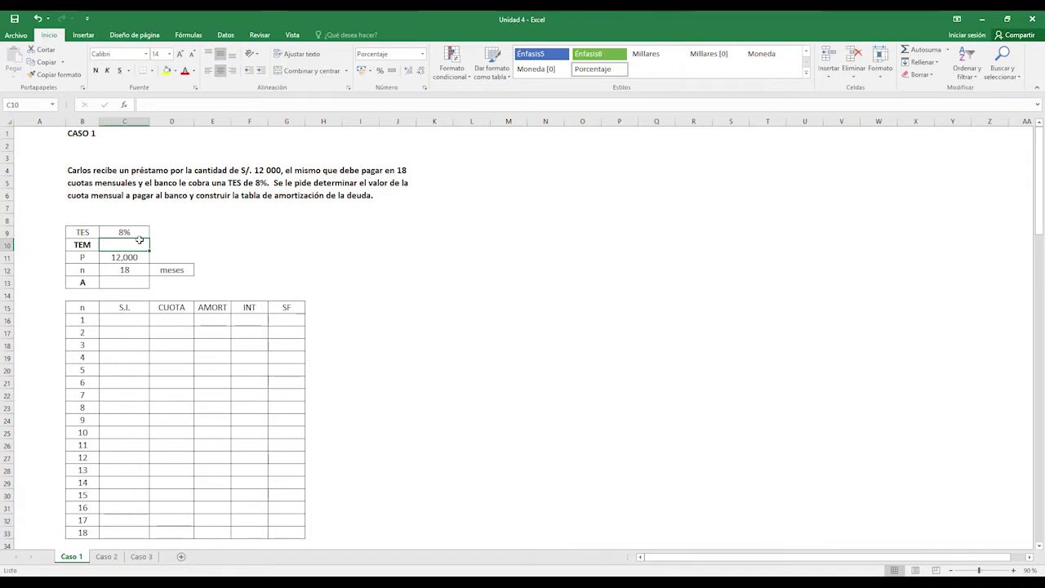
text(=)
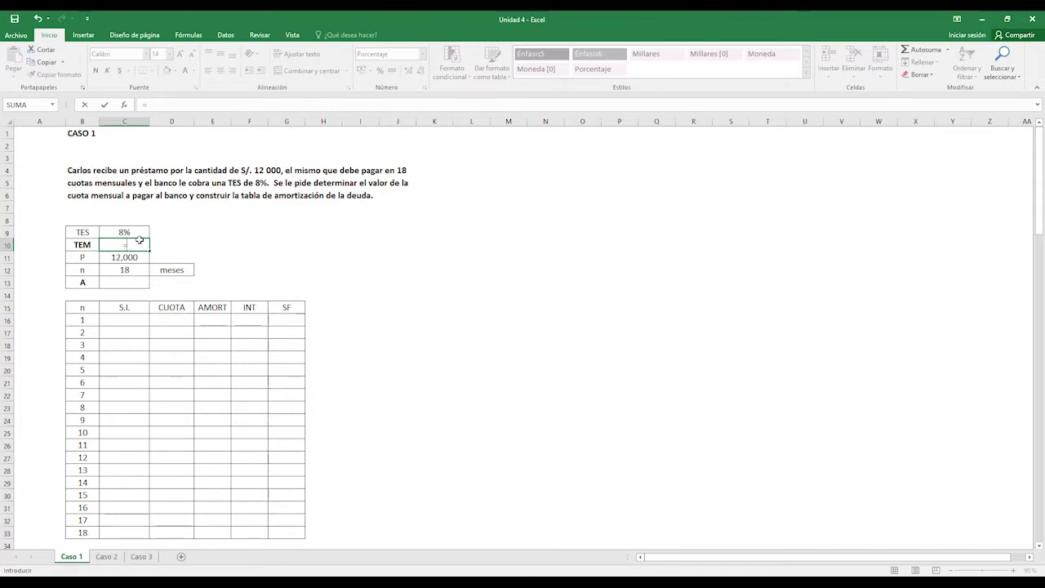
text(p)
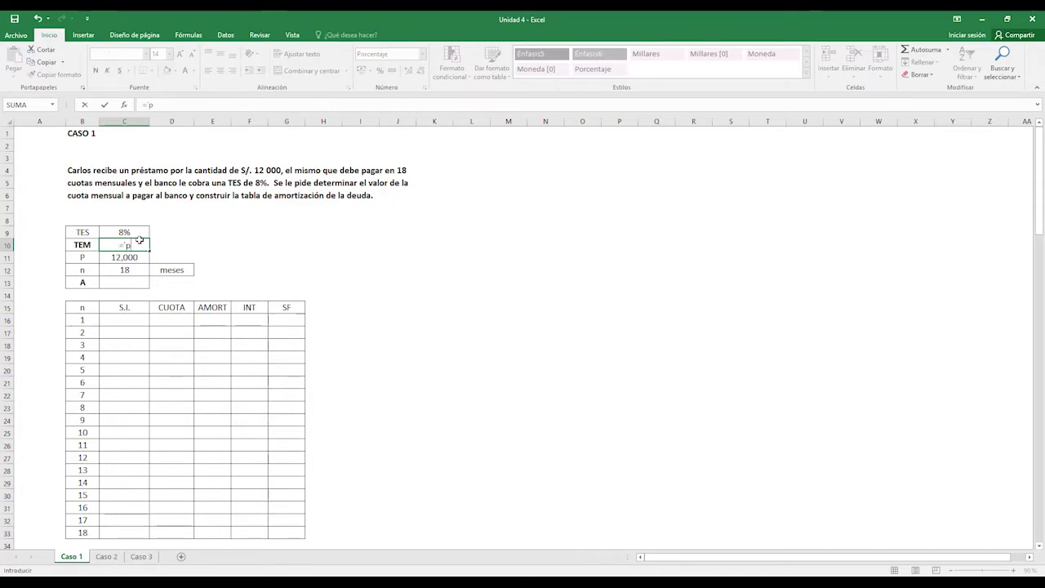
key(BackSpace)
text(potencia()
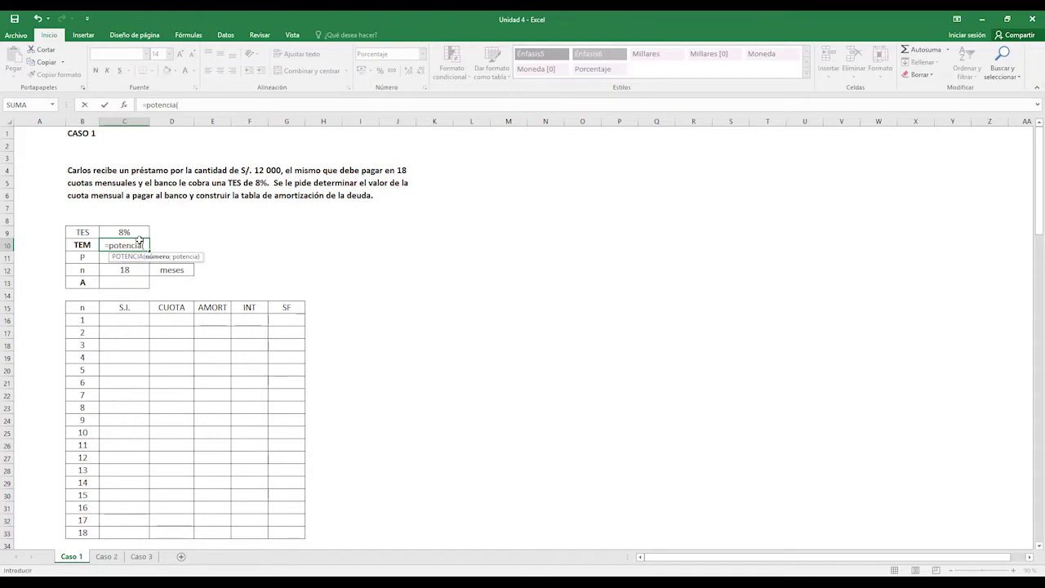
text(1+)
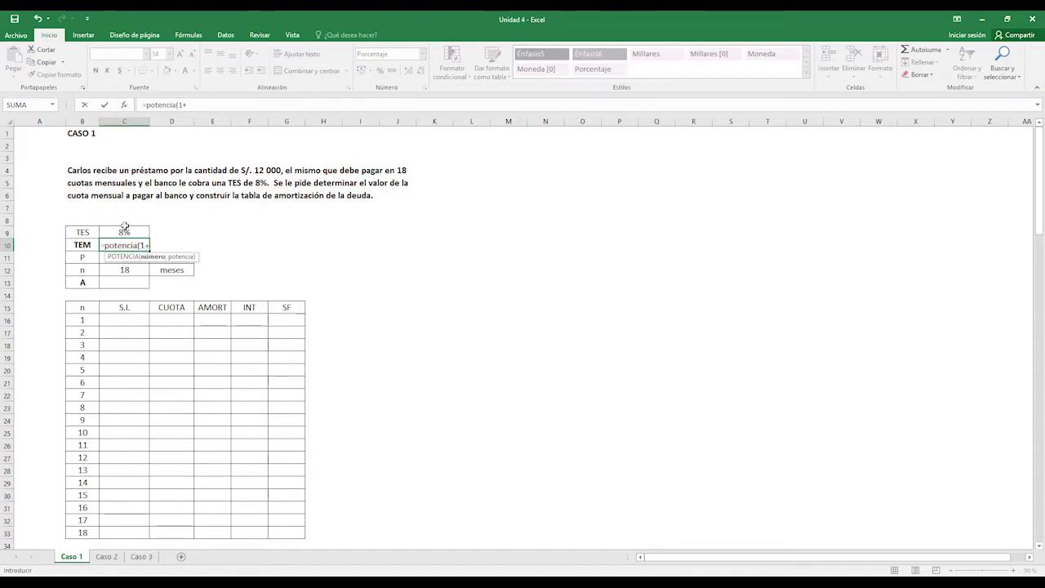
click(124, 230)
text(;)
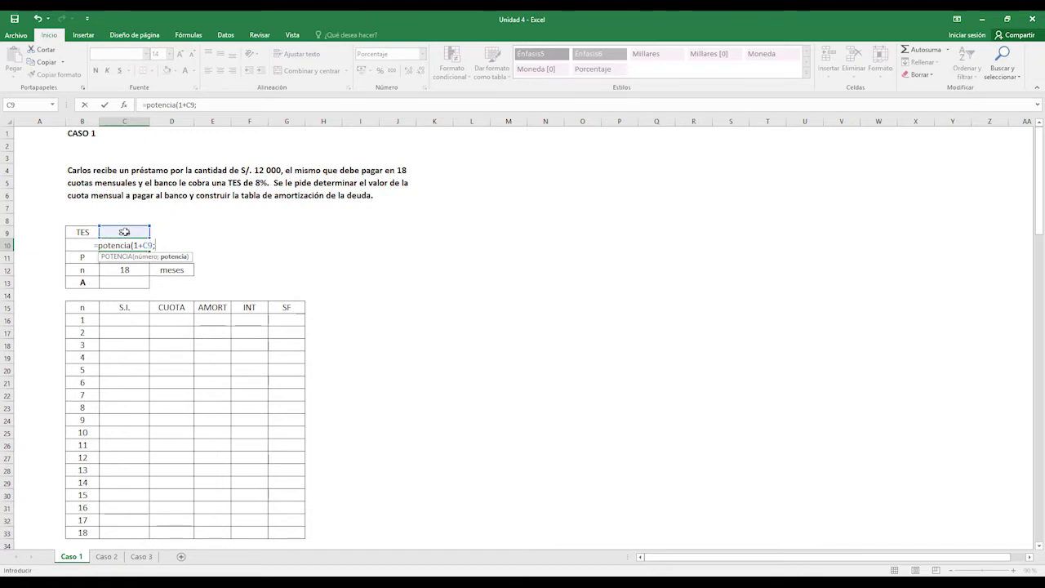
text(1/)
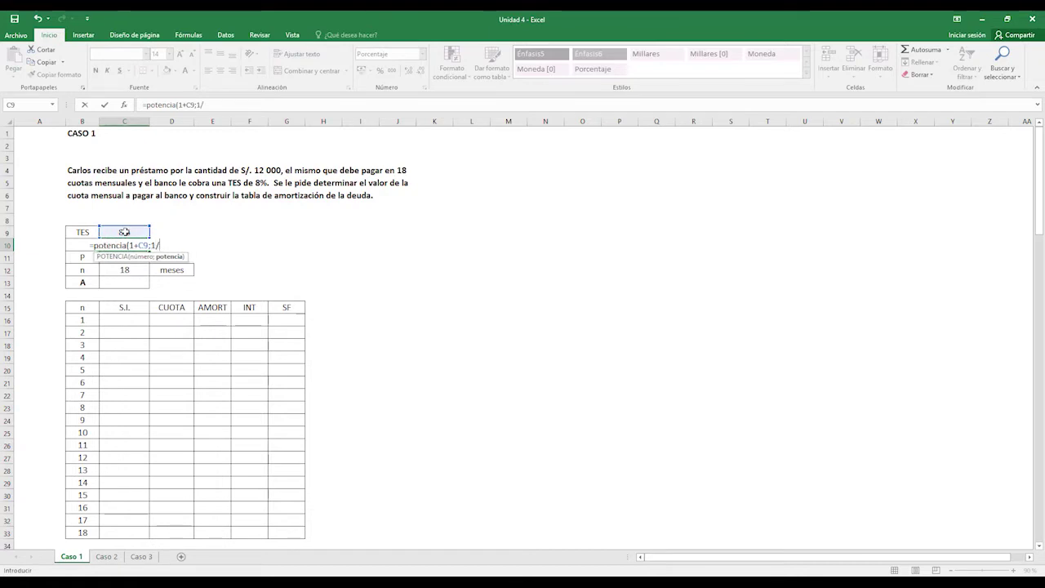
text(6))
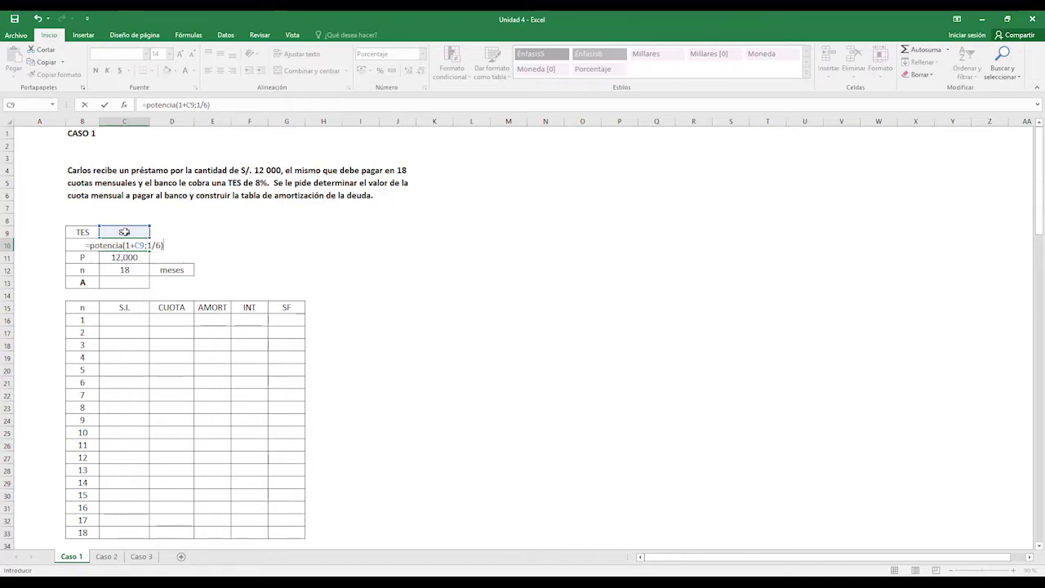
text(-1)
key(ctrl+Return)
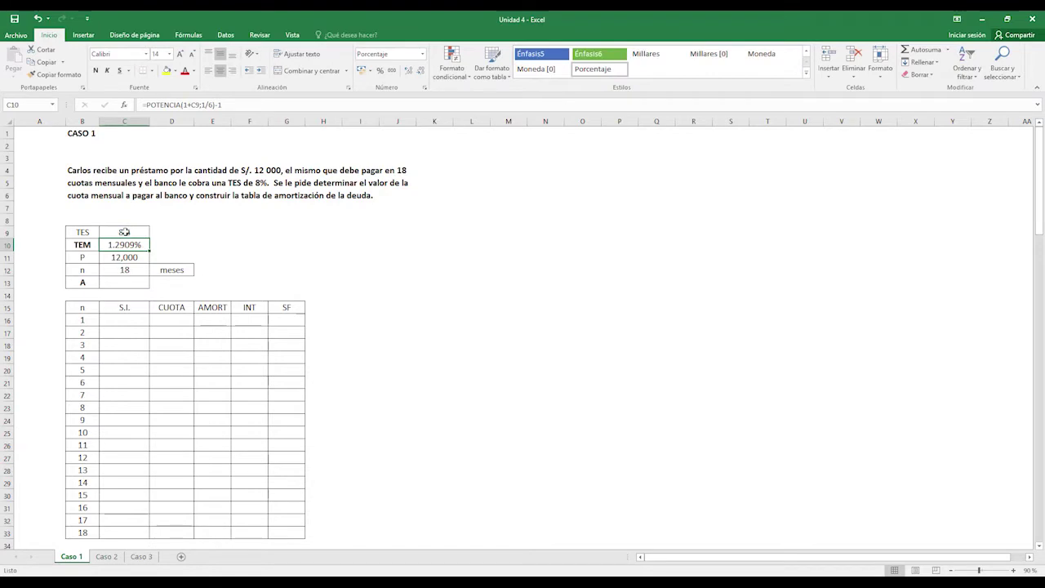
- Calculate the monthly installment A in C13 with the formula =PAGO(C10;C12;-C11)
key(Down)
key(Down)
key(Down)
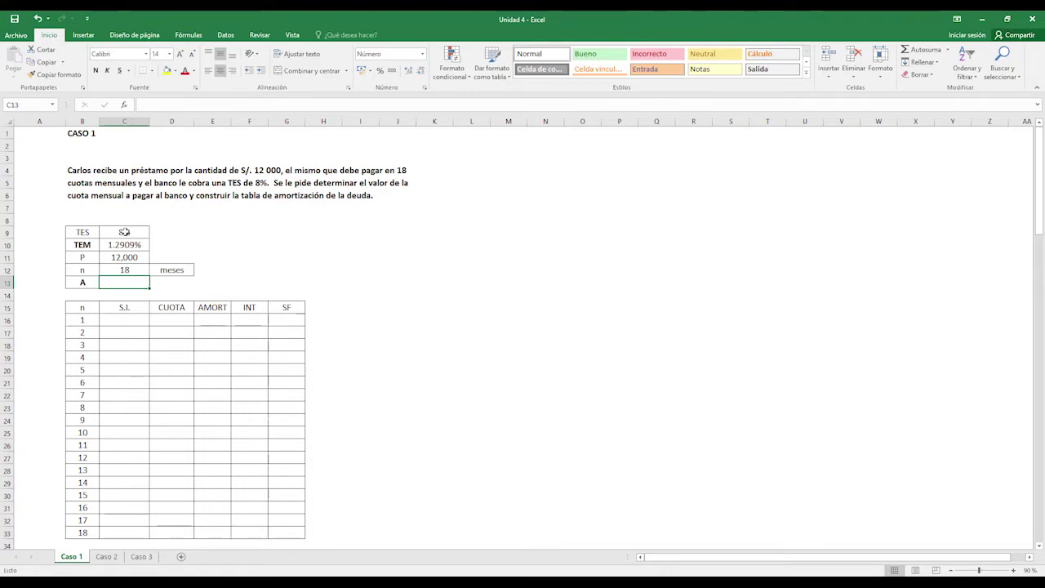
text(=pag)
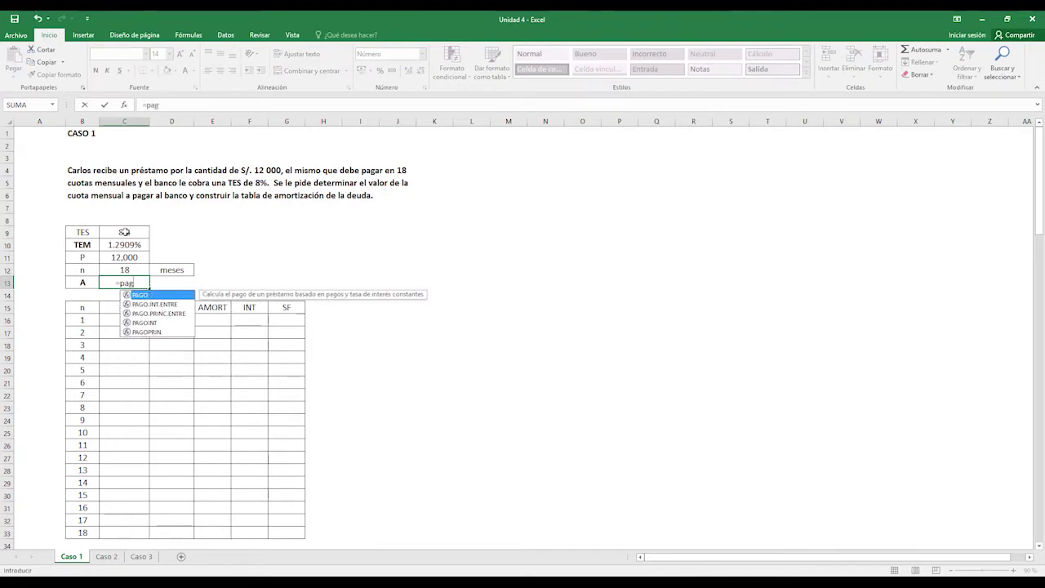
text(o()
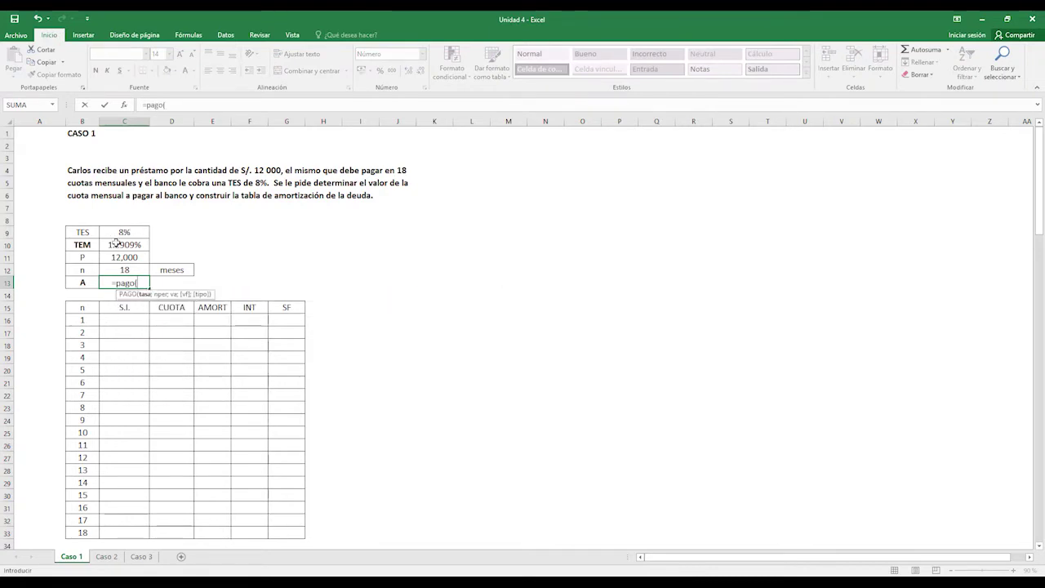
click(117, 242)
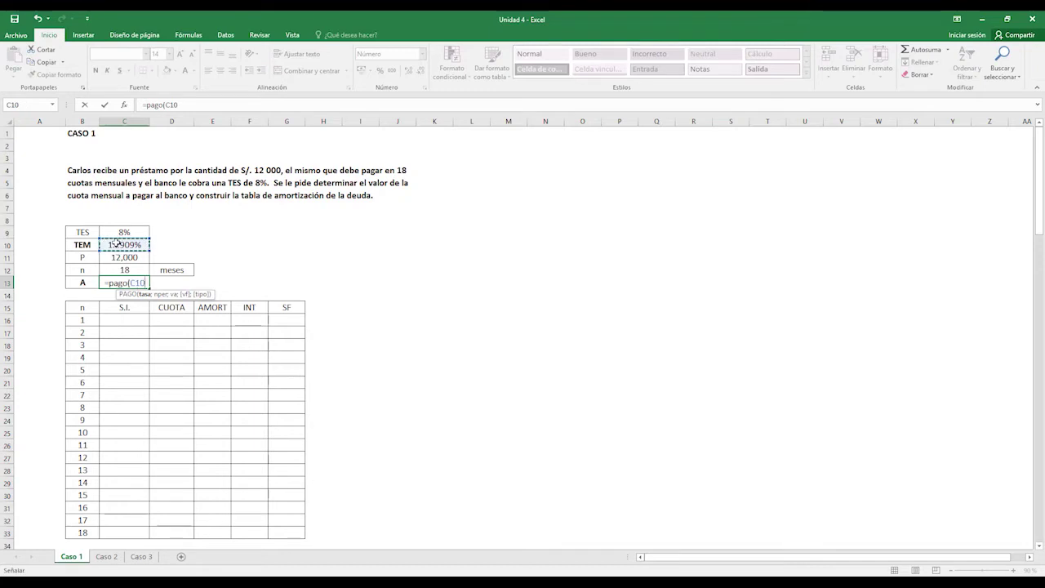
text(;)
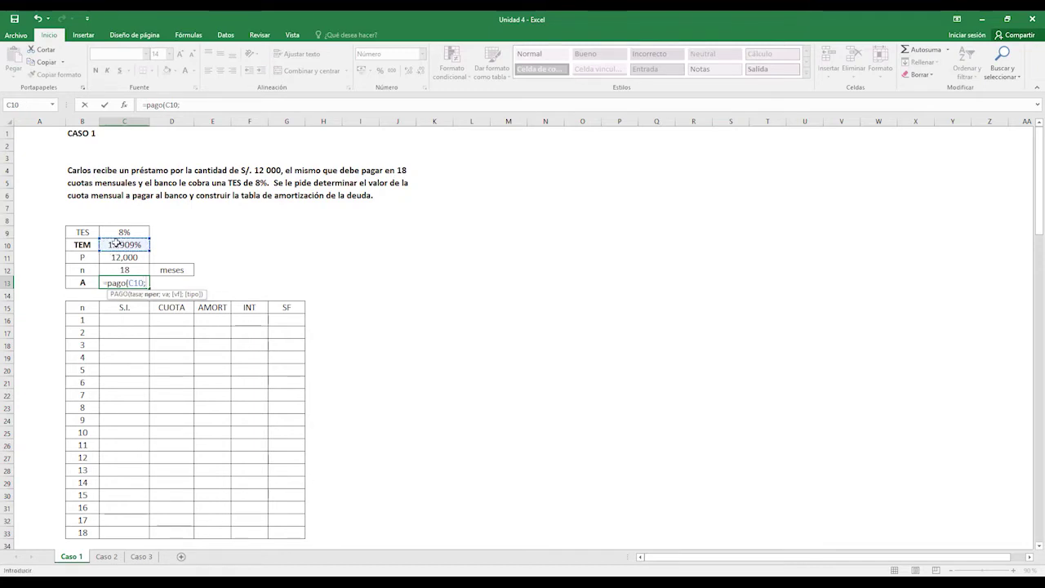
click(110, 267)
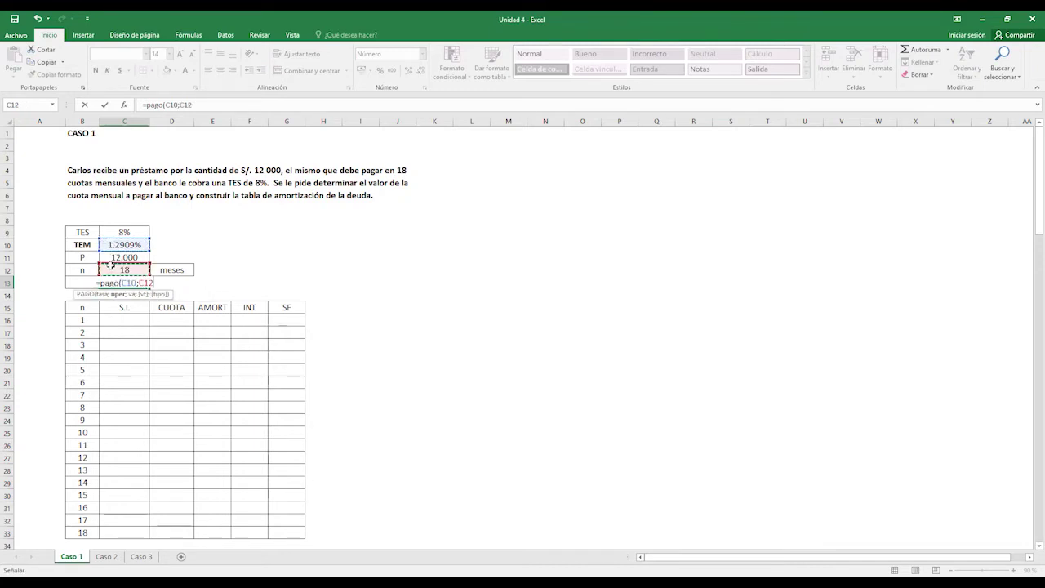
text(;)
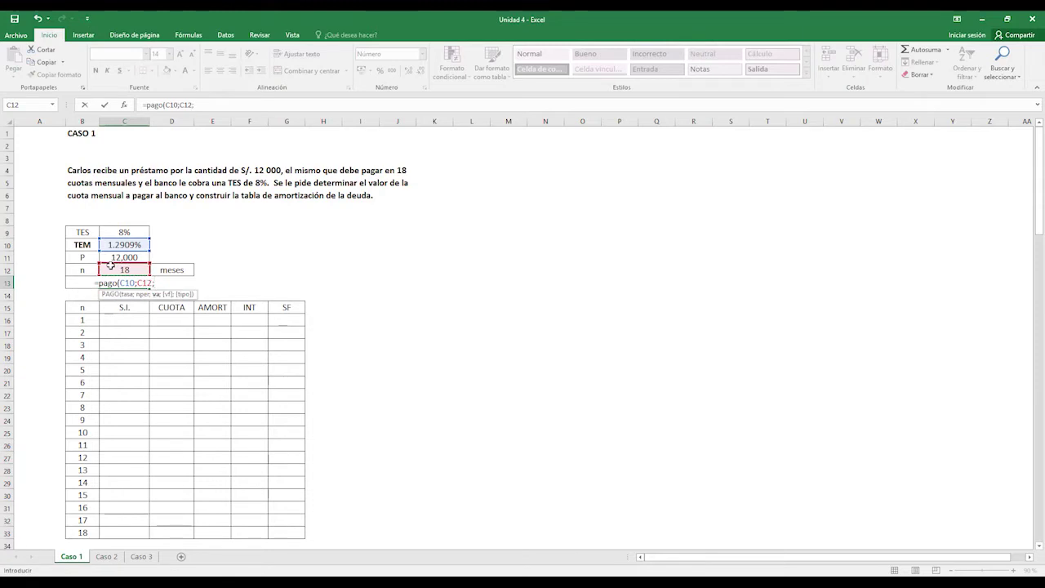
text(-)
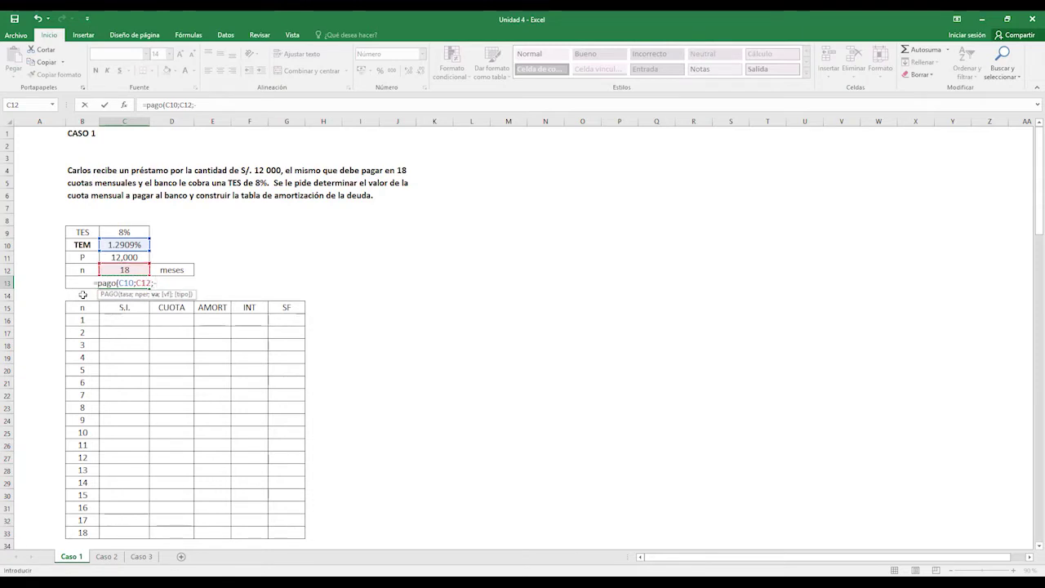
click(113, 258)
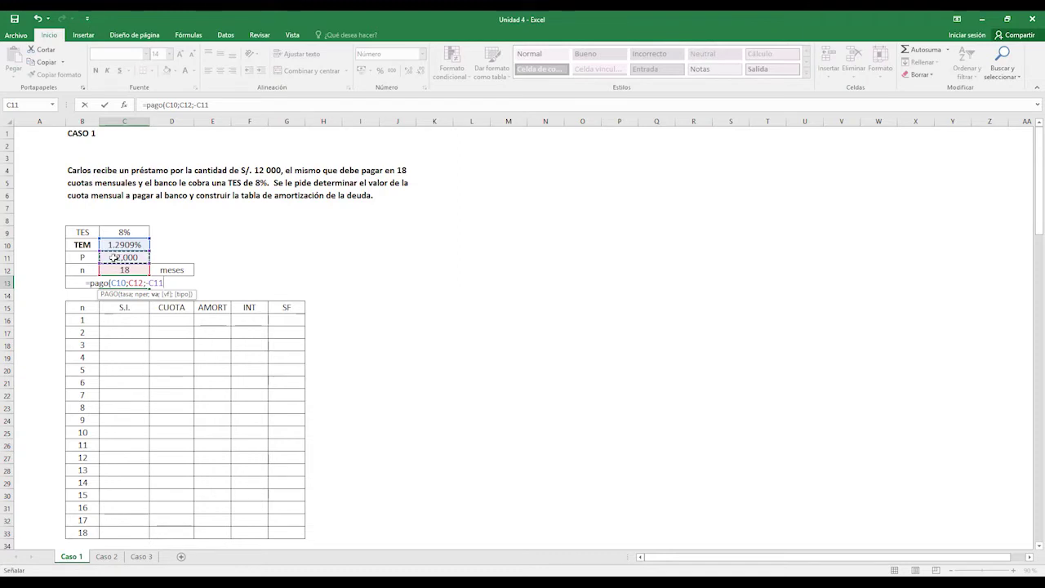
text())
key(ctrl+Return)
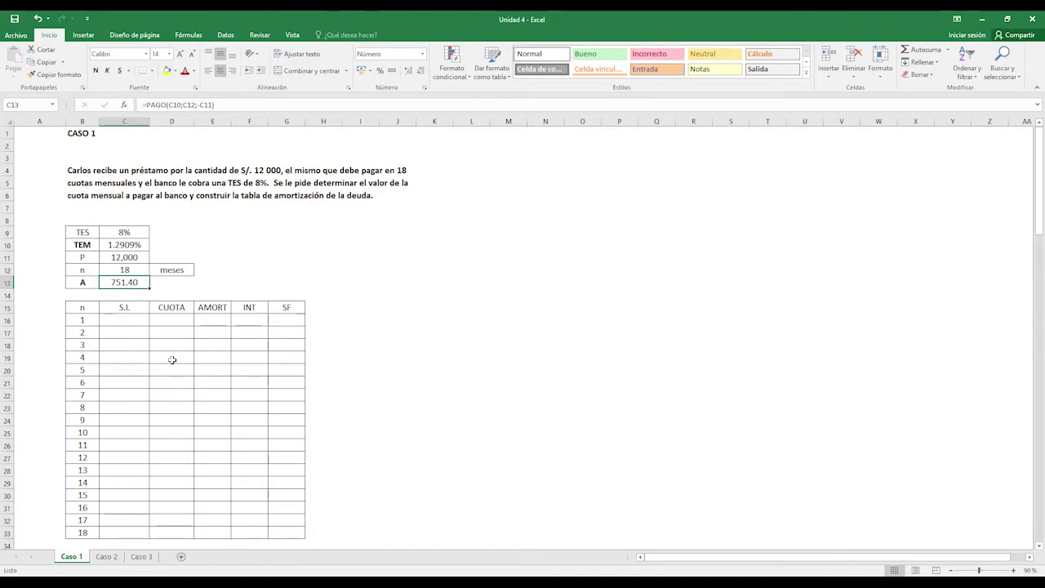
- Review the amortization table's column headings from n through SF
click(86, 308)
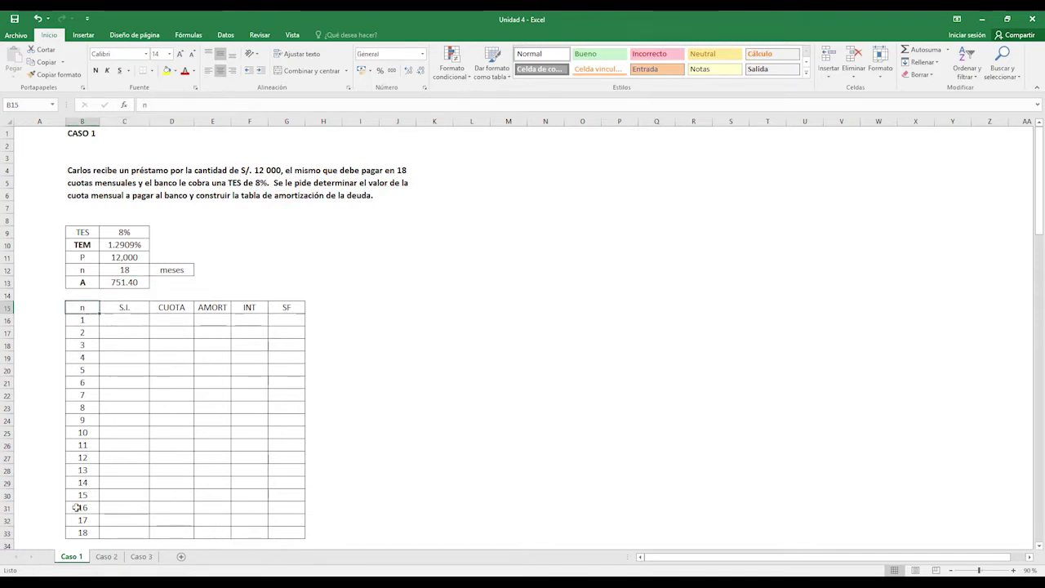
click(119, 306)
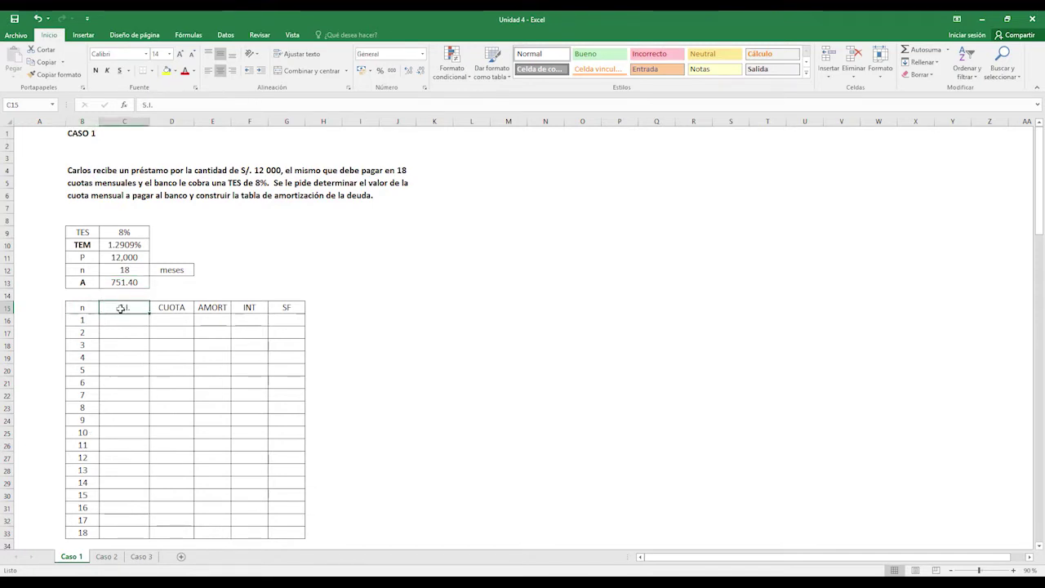
click(164, 306)
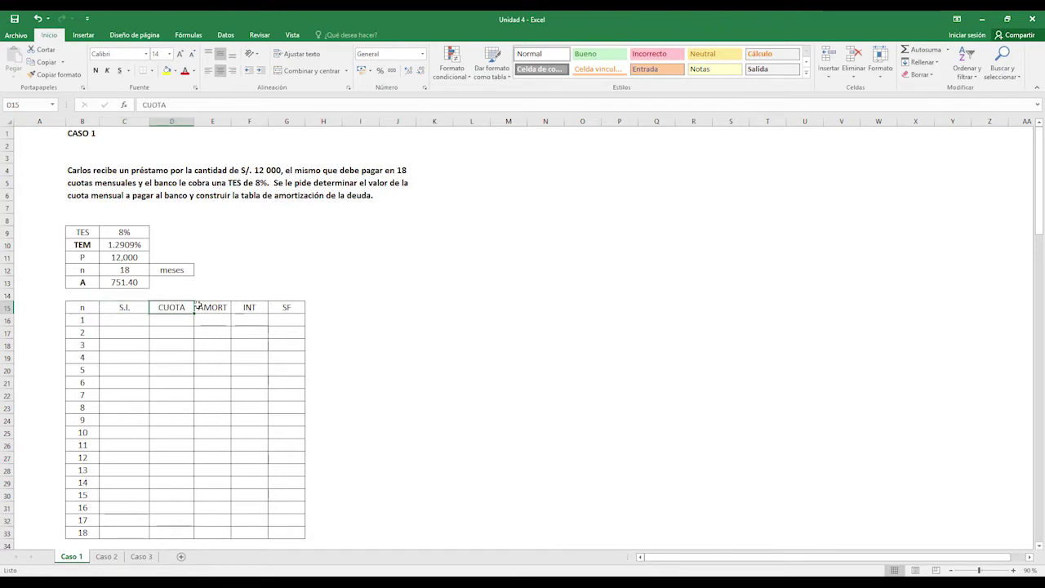
click(196, 306)
click(245, 305)
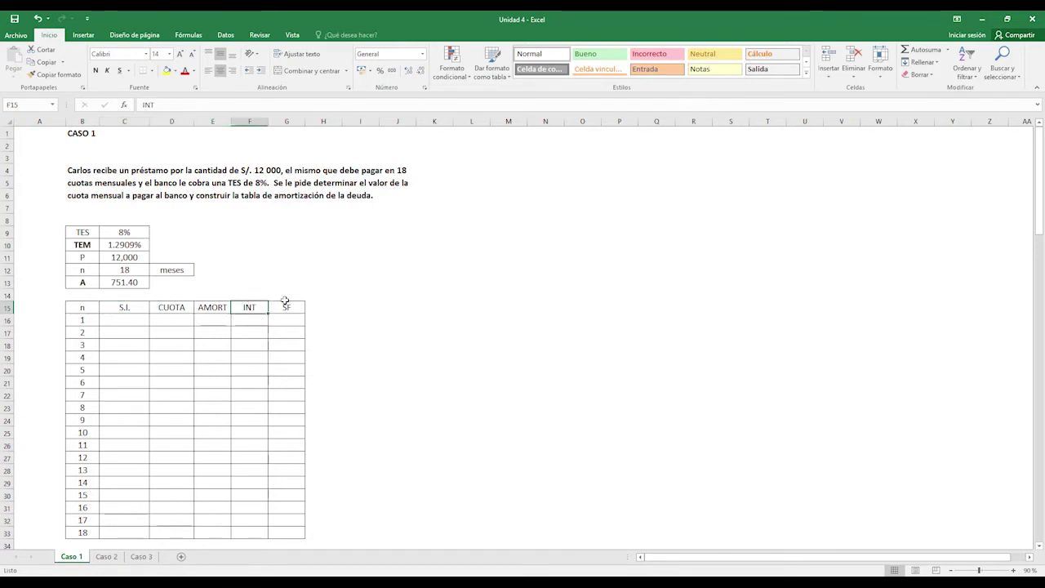
click(285, 298)
- Link the first period's S.I. in C16 to the loan amount in C11 and its CUOTA in D16 to the installment in C13
click(128, 322)
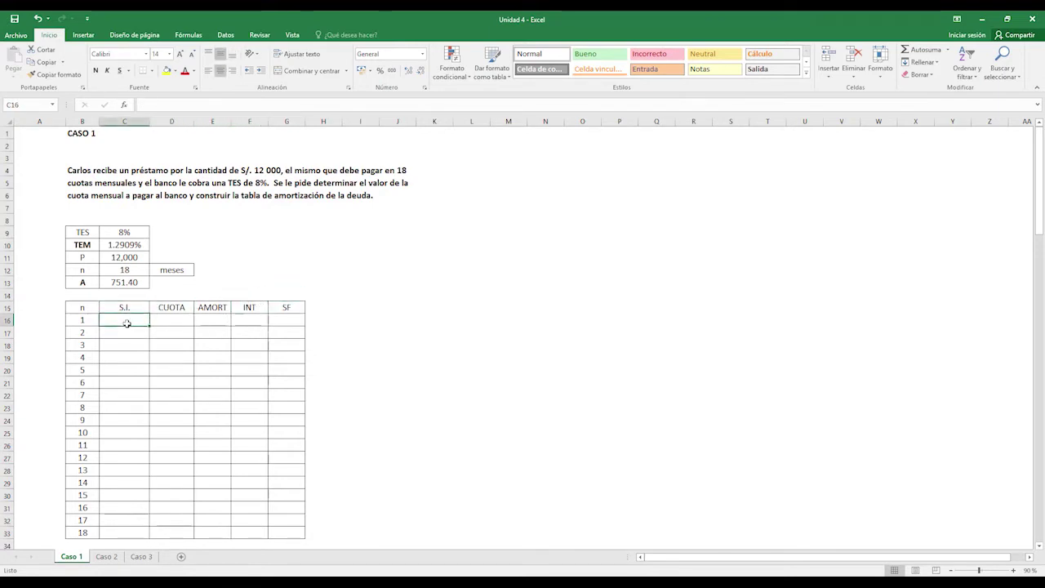
text(+)
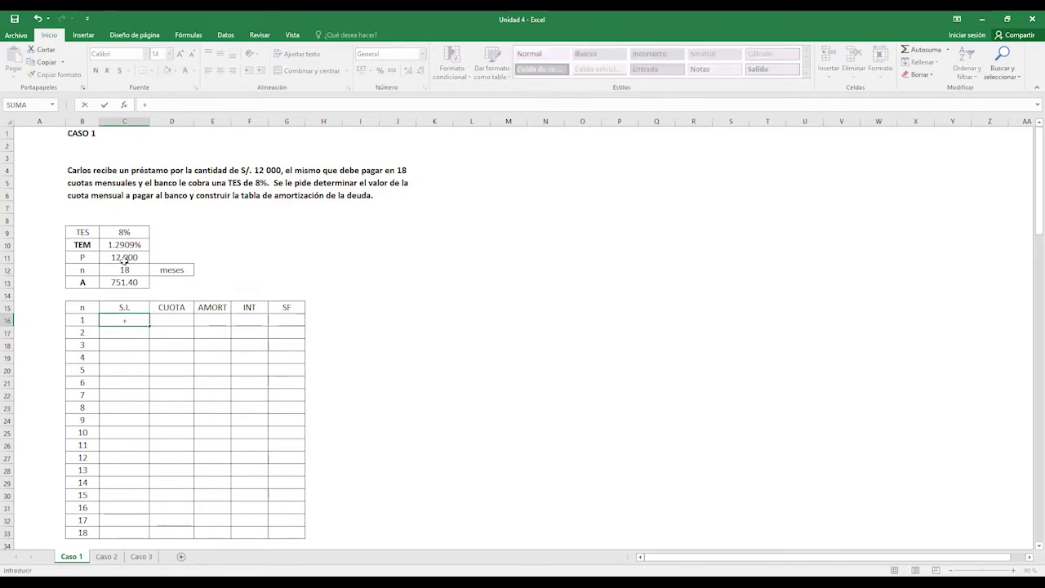
click(124, 257)
key(ctrl+Return)
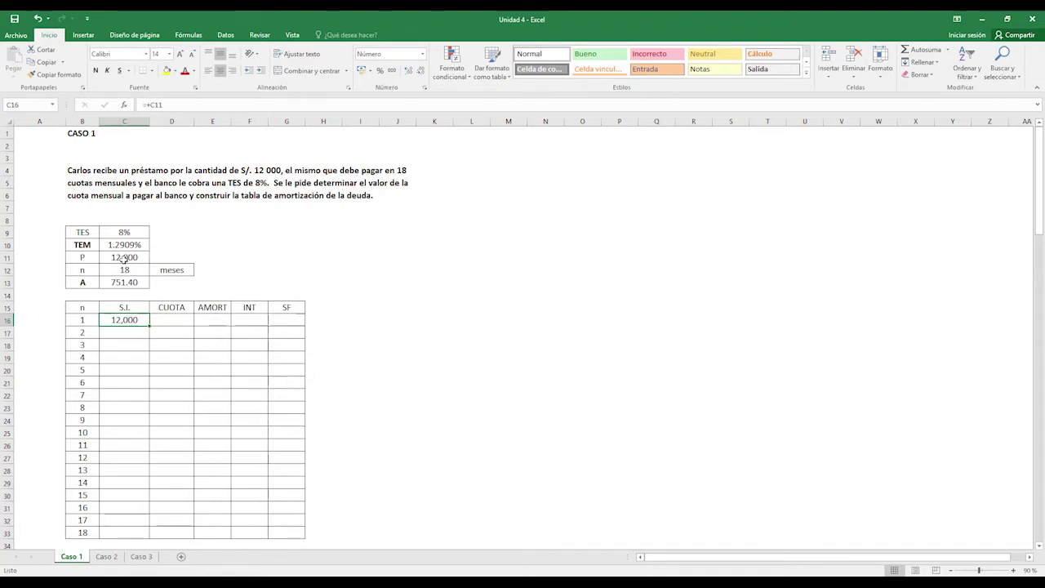
key(Right)
text(+)
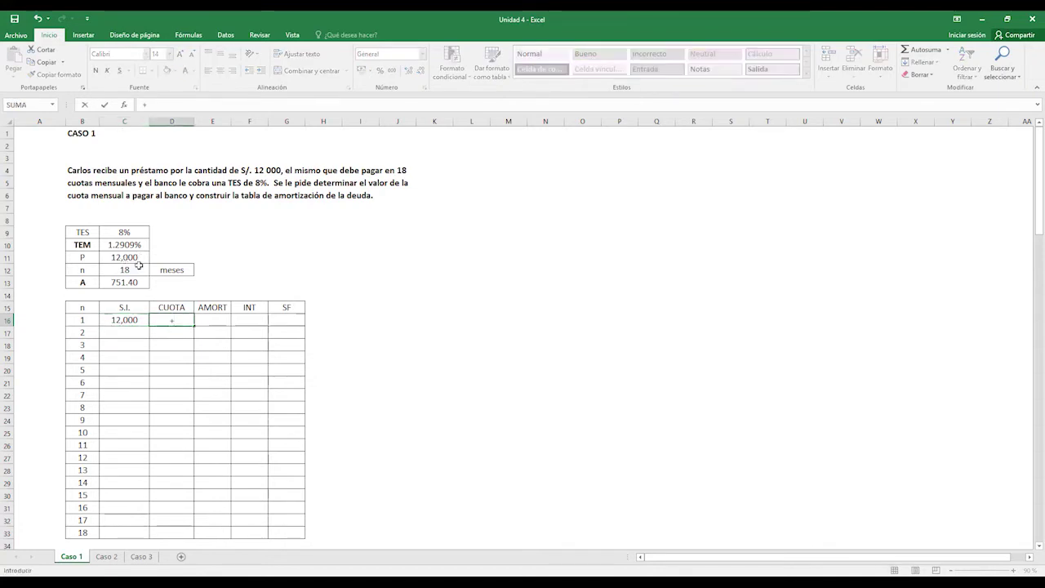
click(115, 283)
key(Return)
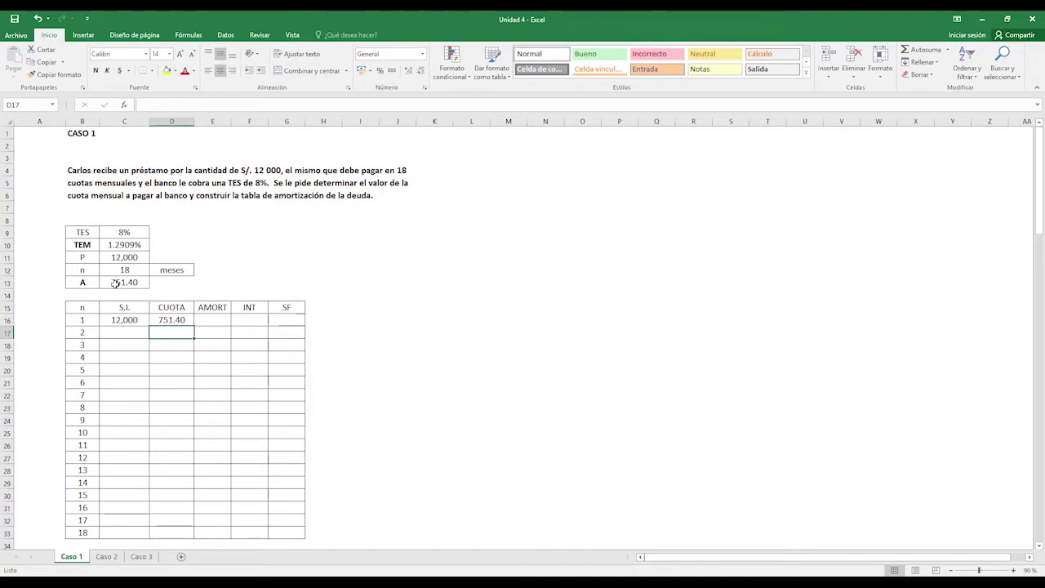
- Calculate the first period's INT in F16 with the formula =C10*C16
key(Up)
key(Right)
key(Right)
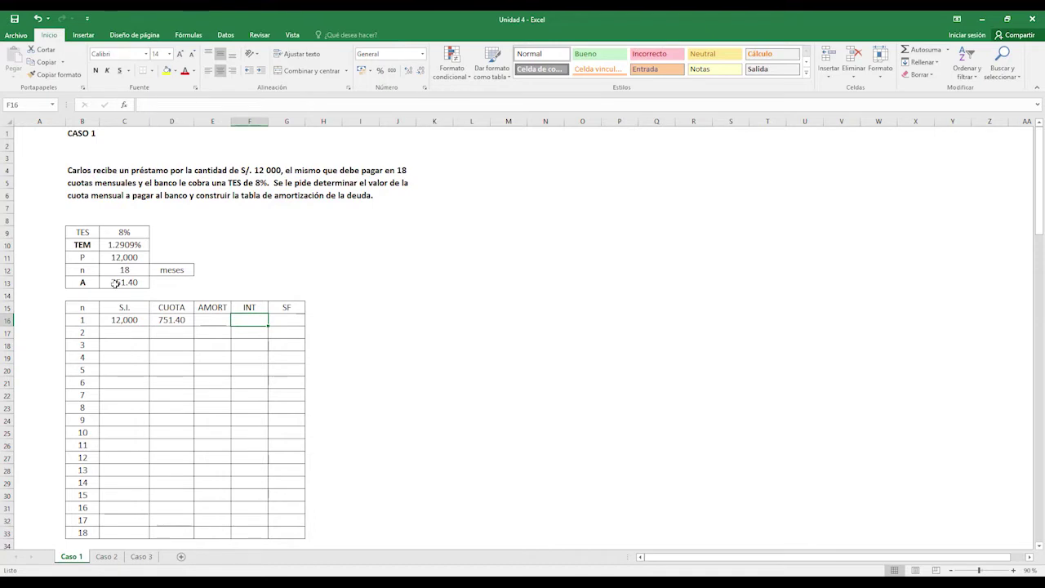
text(=)
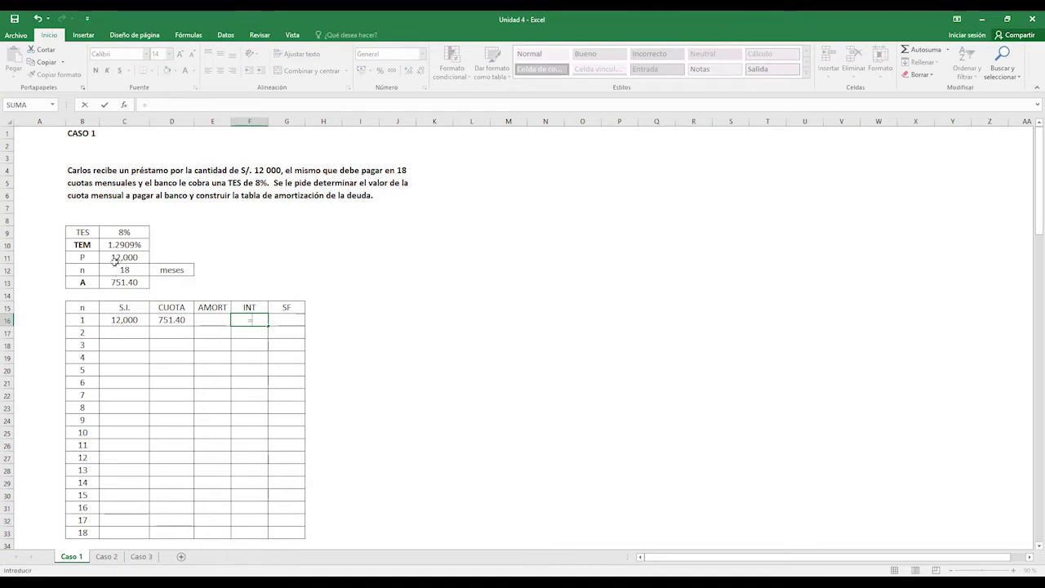
click(115, 247)
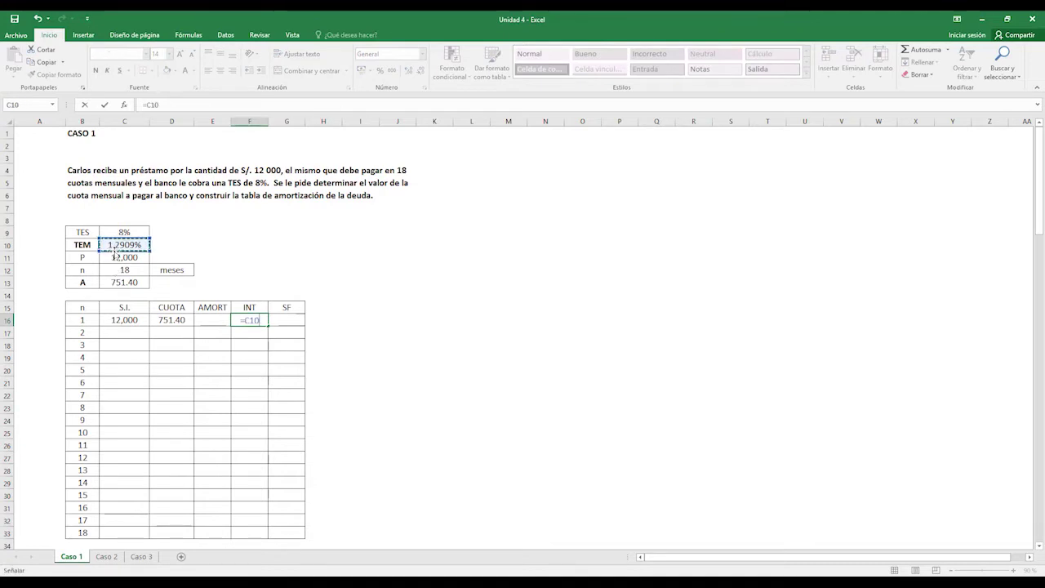
text(*)
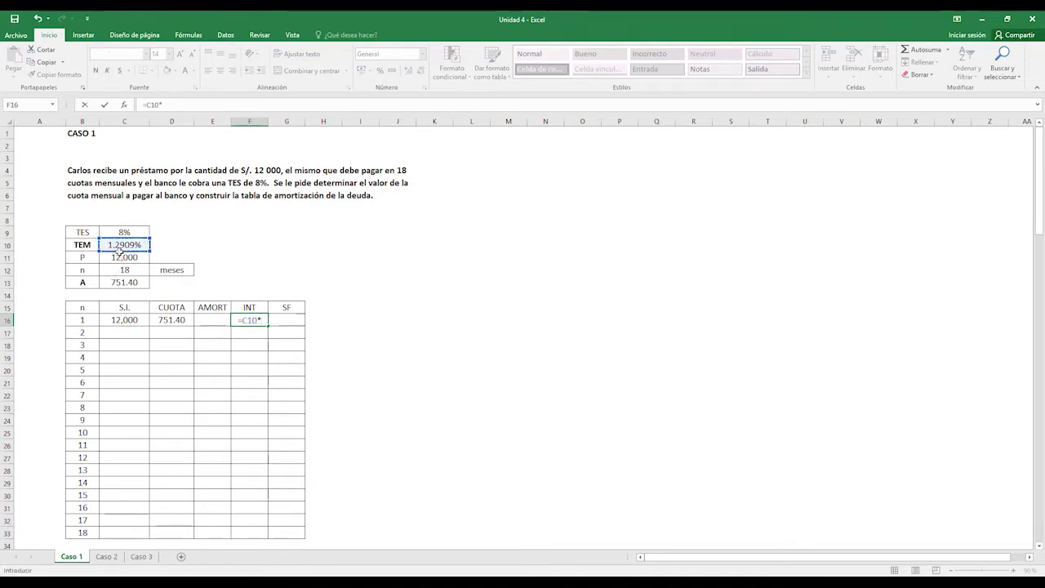
click(124, 320)
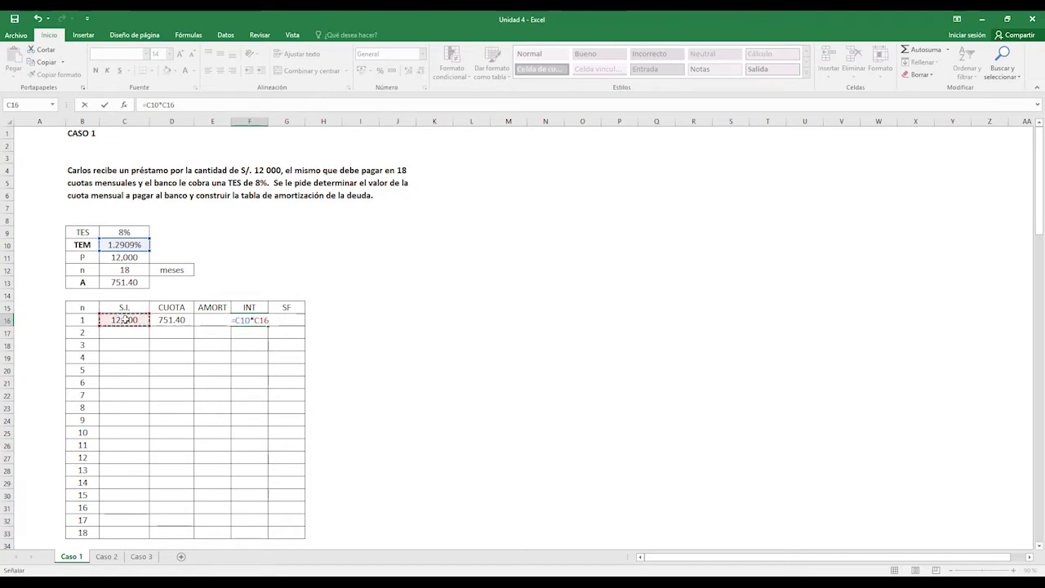
key(Return)
key(Up)
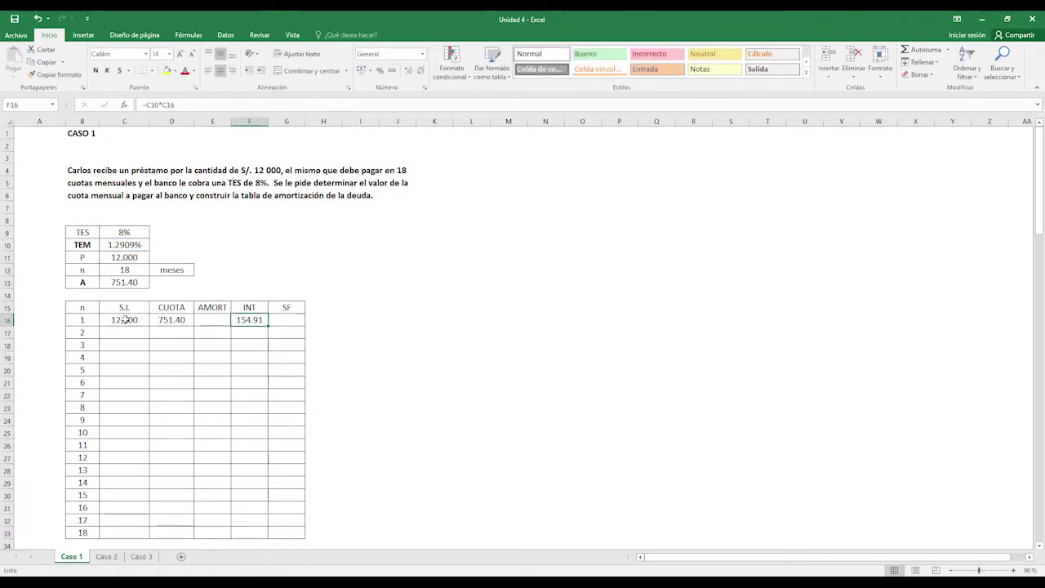
- Calculate the first period's AMORT in E16 as installment minus interest with the formula =D16-F16
key(Left)
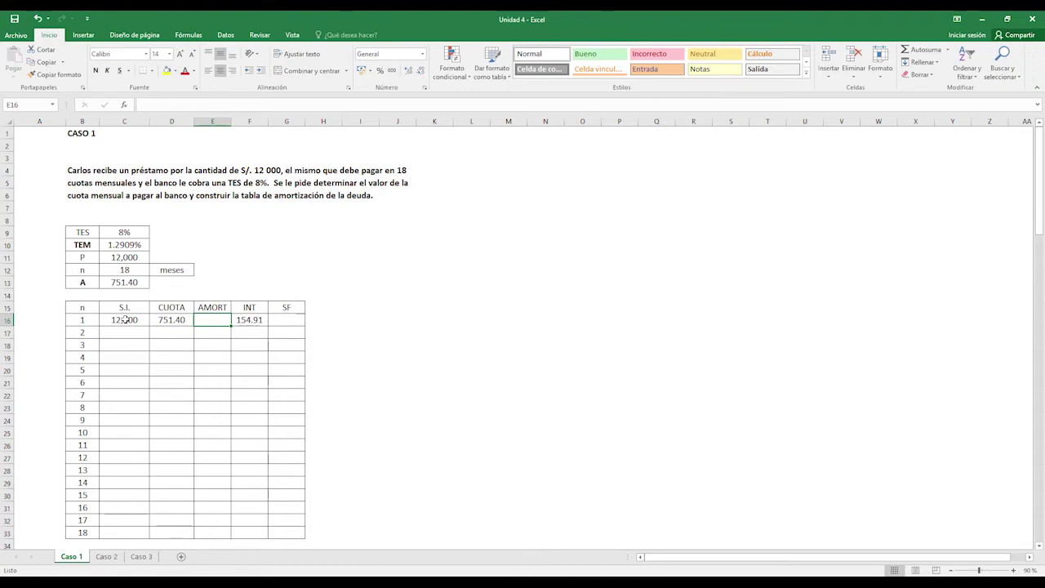
text(=)
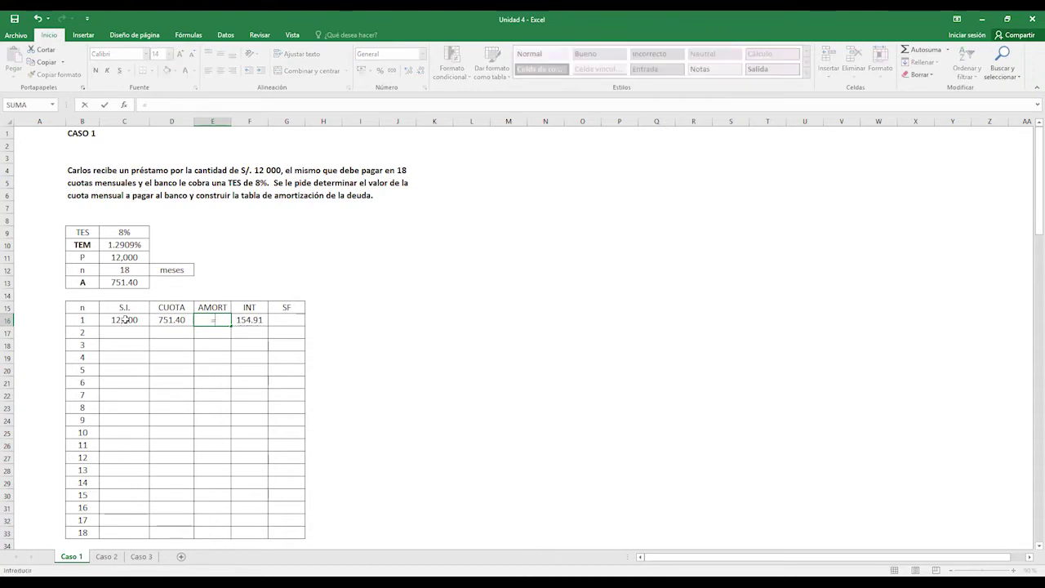
click(170, 319)
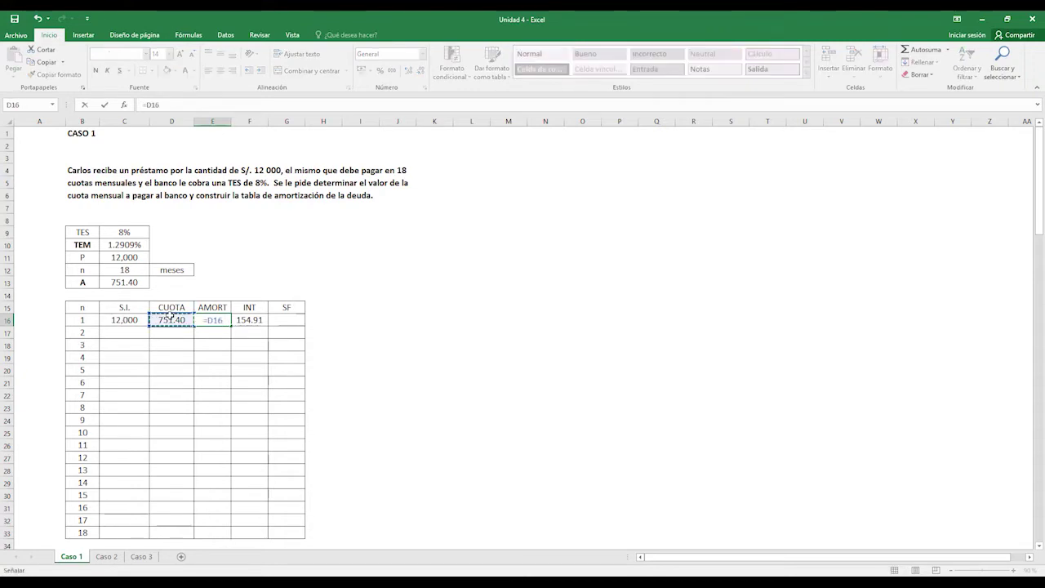
text(-)
click(237, 318)
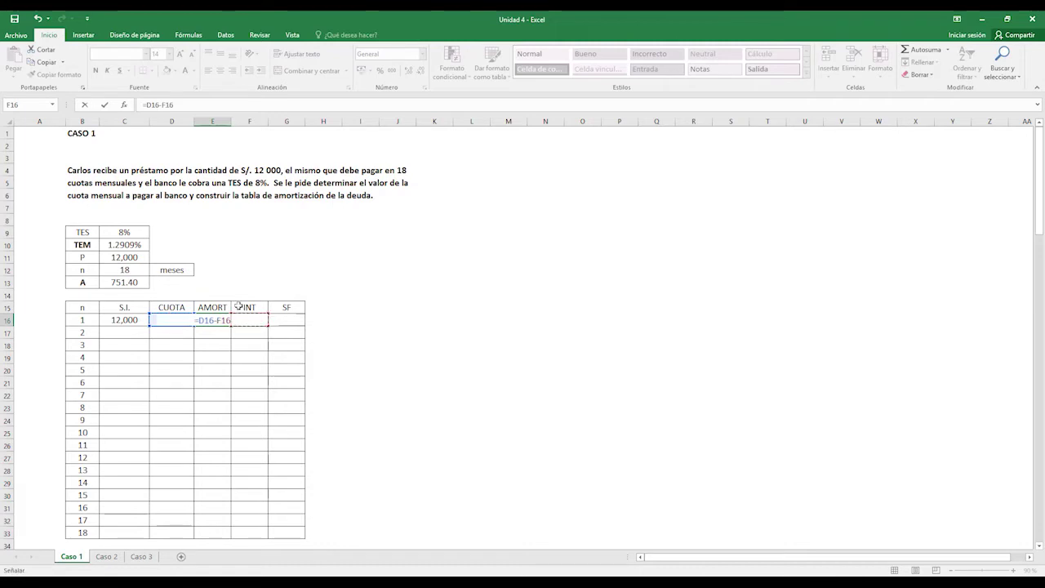
key(Return)
key(Up)
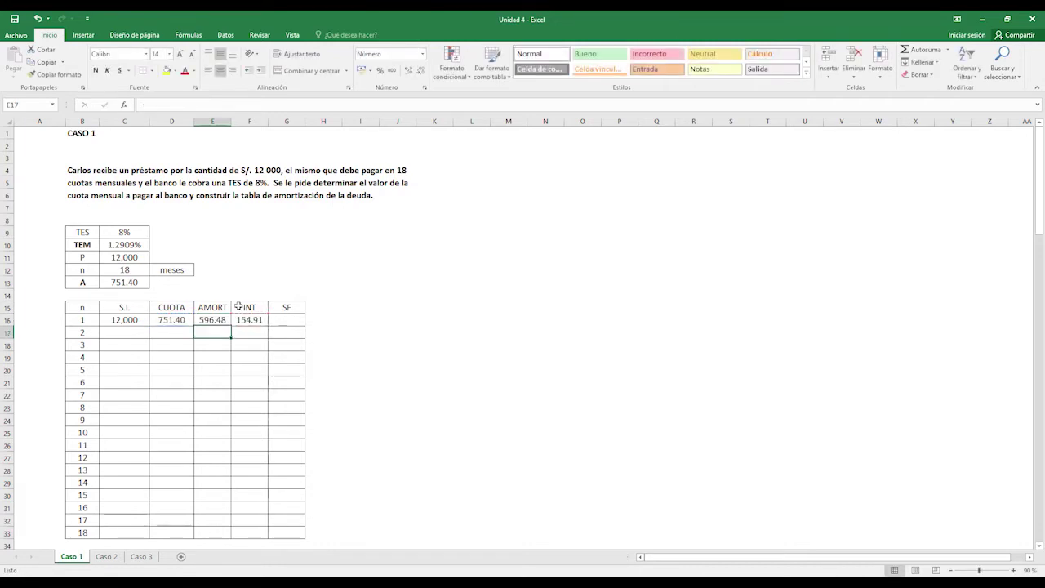
- Calculate the first period's SF in G16 as initial balance minus amortization with the formula =C16-E16
key(Right)
key(Right)
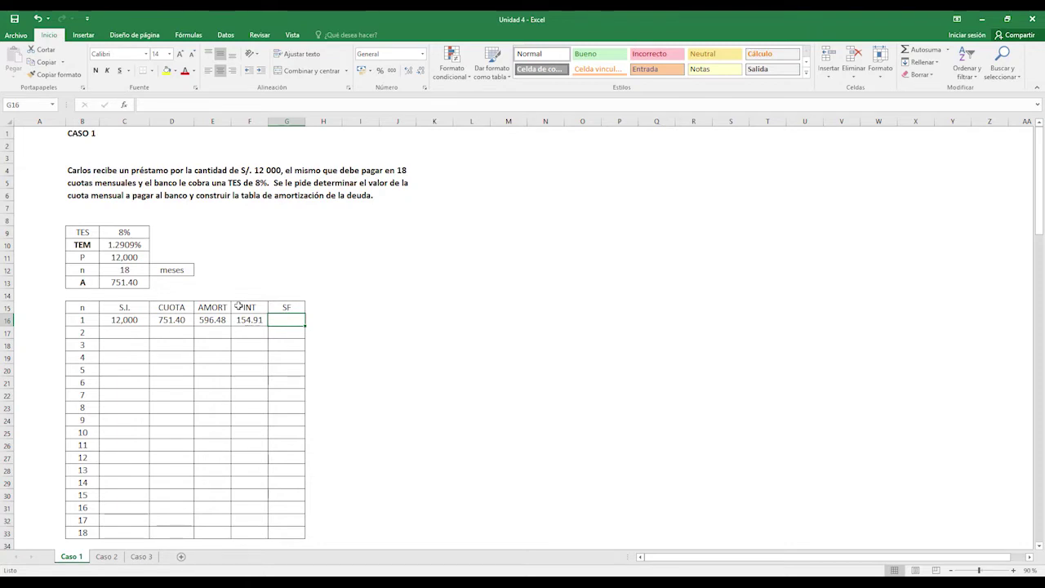
text(=)
click(125, 320)
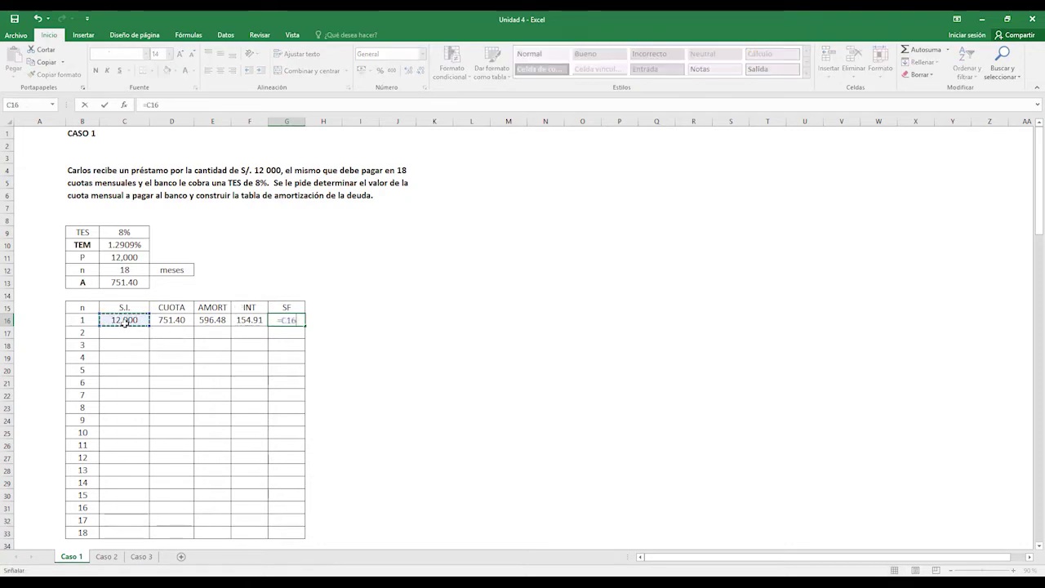
text(-)
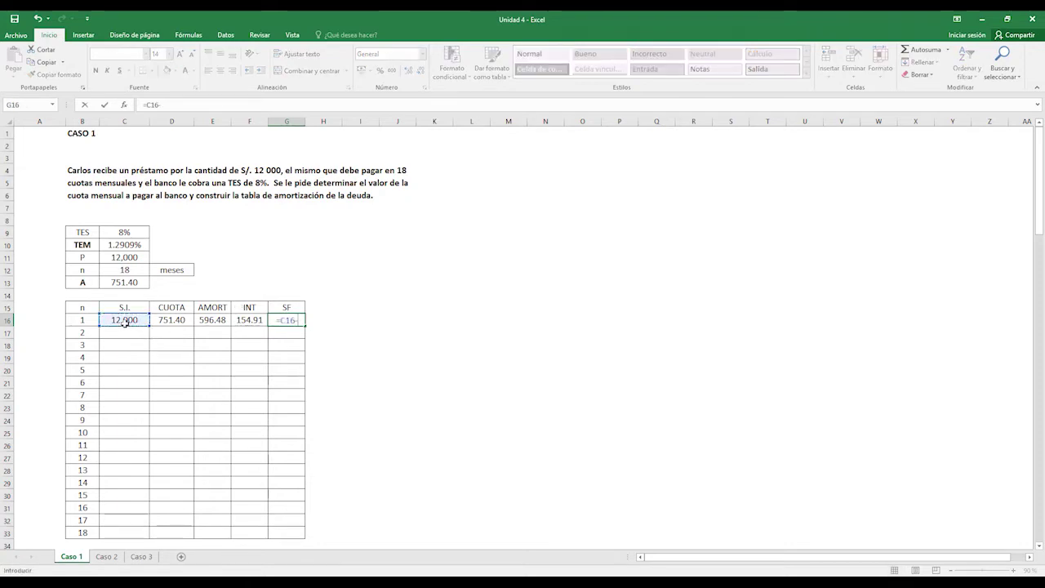
click(205, 318)
key(ctrl+Return)
key(Return)
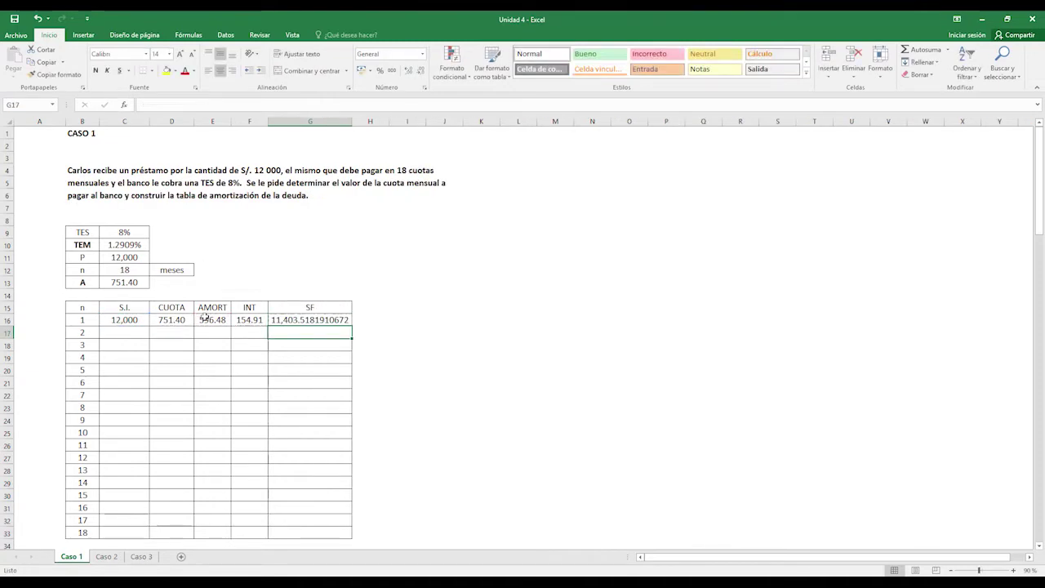
- Copy the number format of C16 onto the SF cell G16 and narrow column G to fit
click(127, 321)
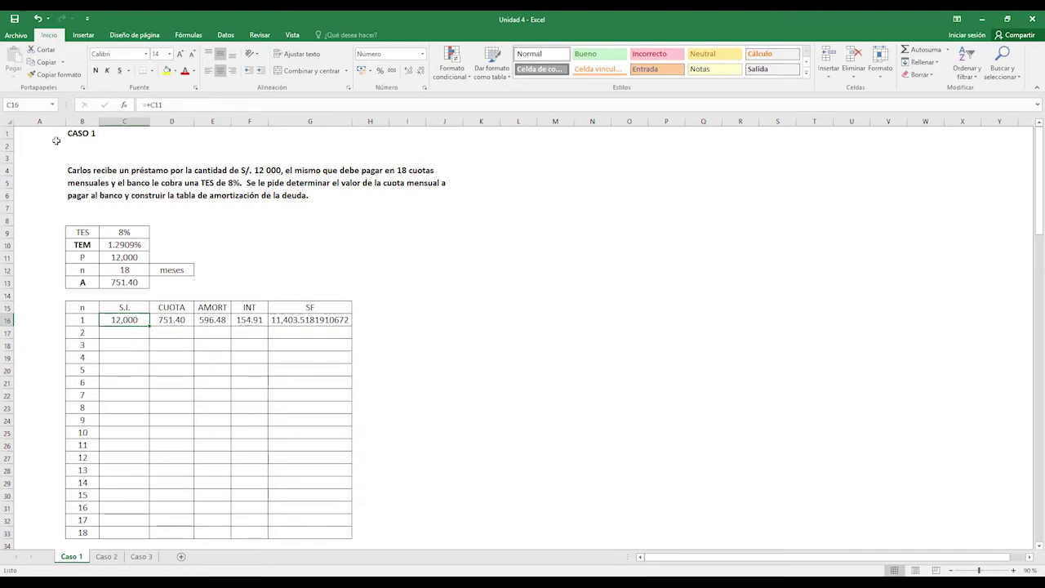
click(75, 75)
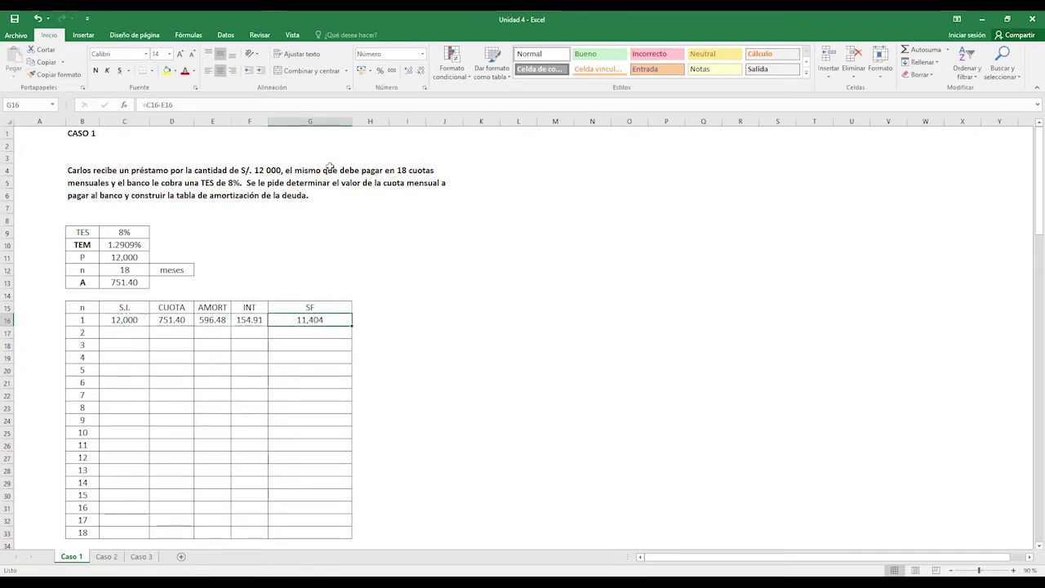
drag(351, 124, 325, 127)
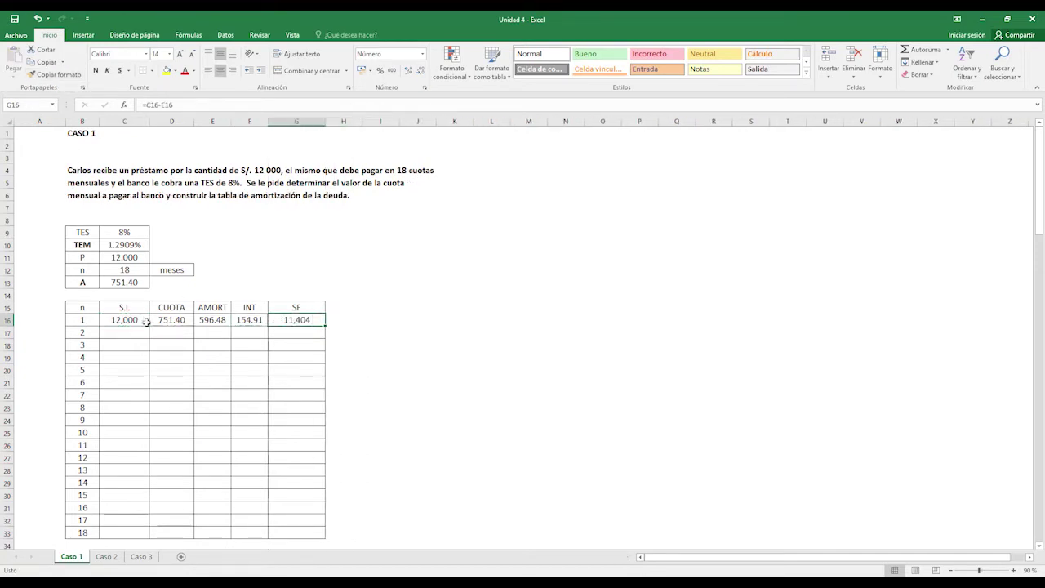
- Link the second period's S.I. in C17 to the previous SF in G16 and its CUOTA in D17 to D16
click(131, 332)
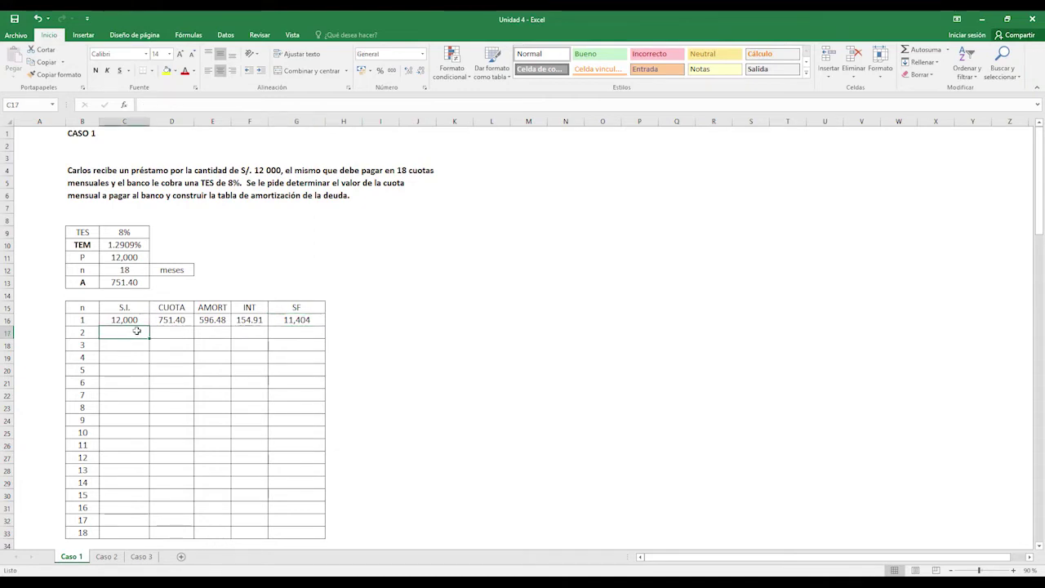
text(+)
key(Up)
key(Right)
key(Right)
key(Right)
key(Right)
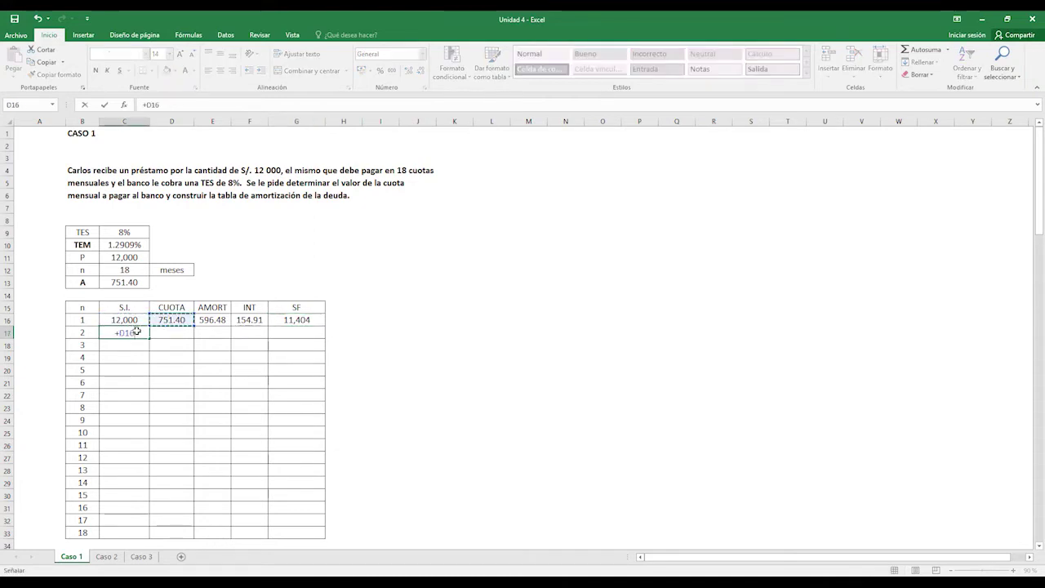
key(Tab)
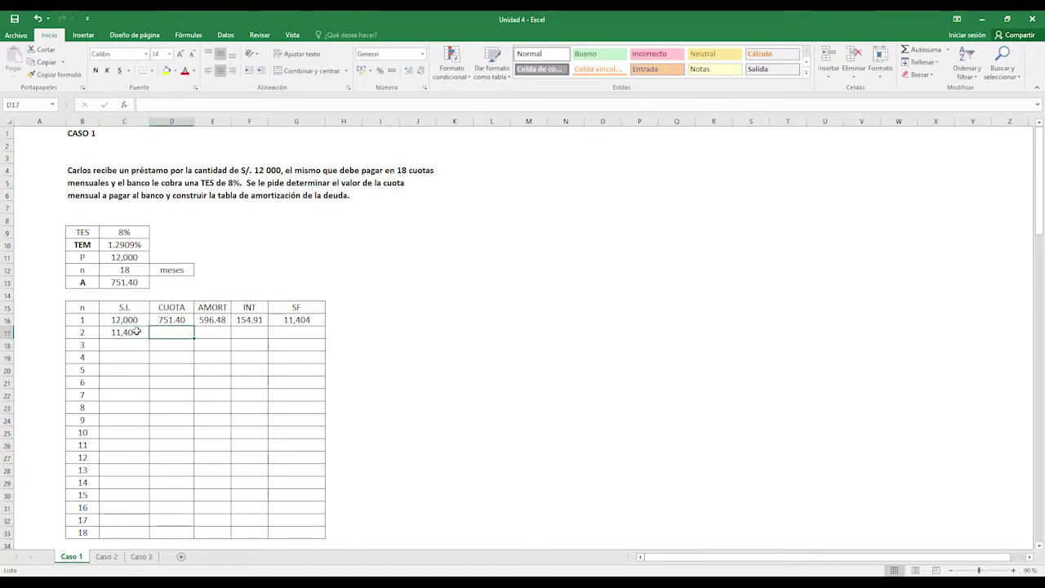
text(+)
key(Up)
key(Return)
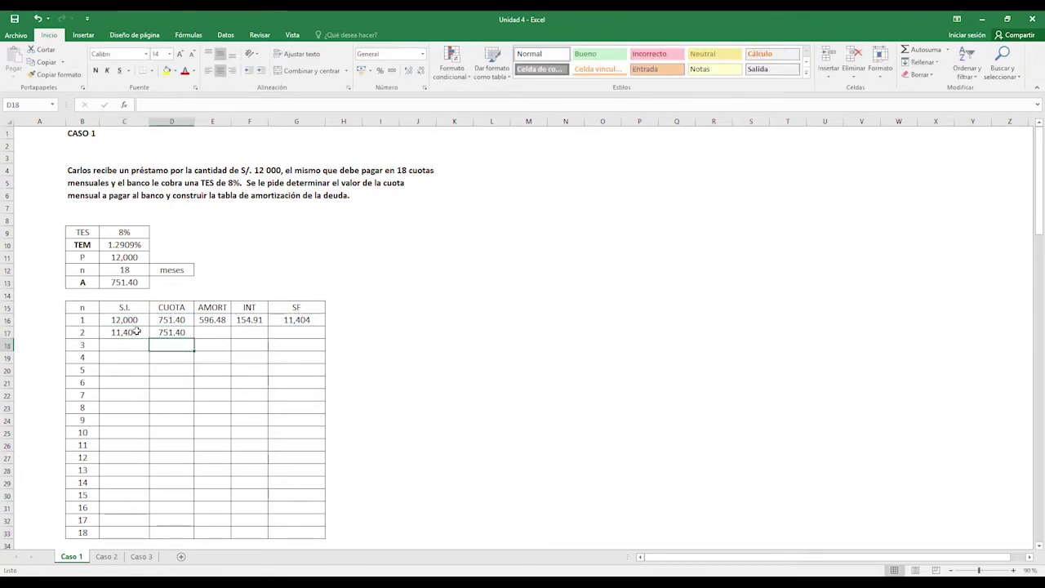
- Calculate the second period's INT in F17 with the formula =C10*C17
key(Up)
key(Right)
key(Right)
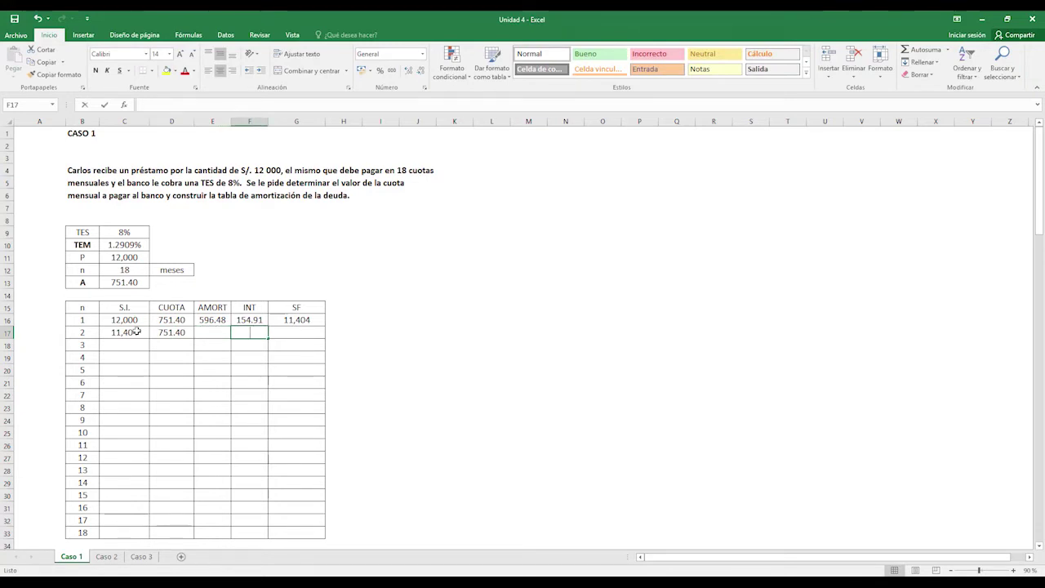
text(=)
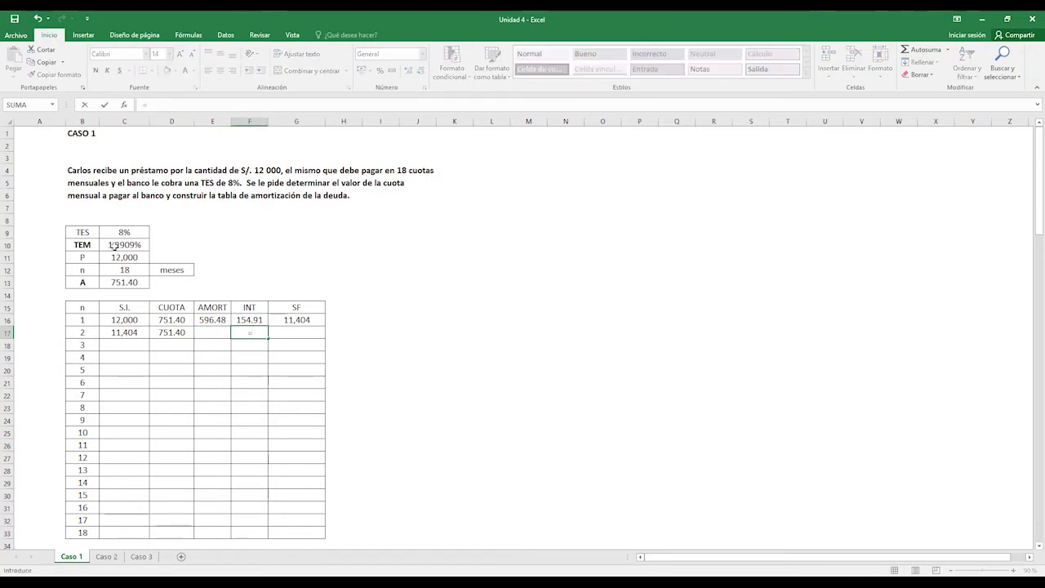
click(114, 248)
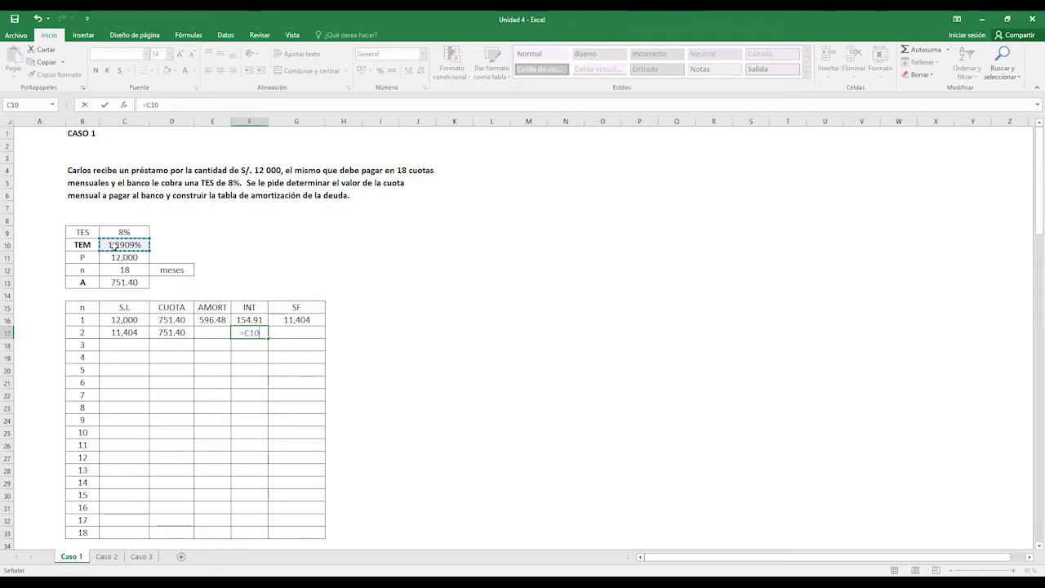
text(*)
click(121, 331)
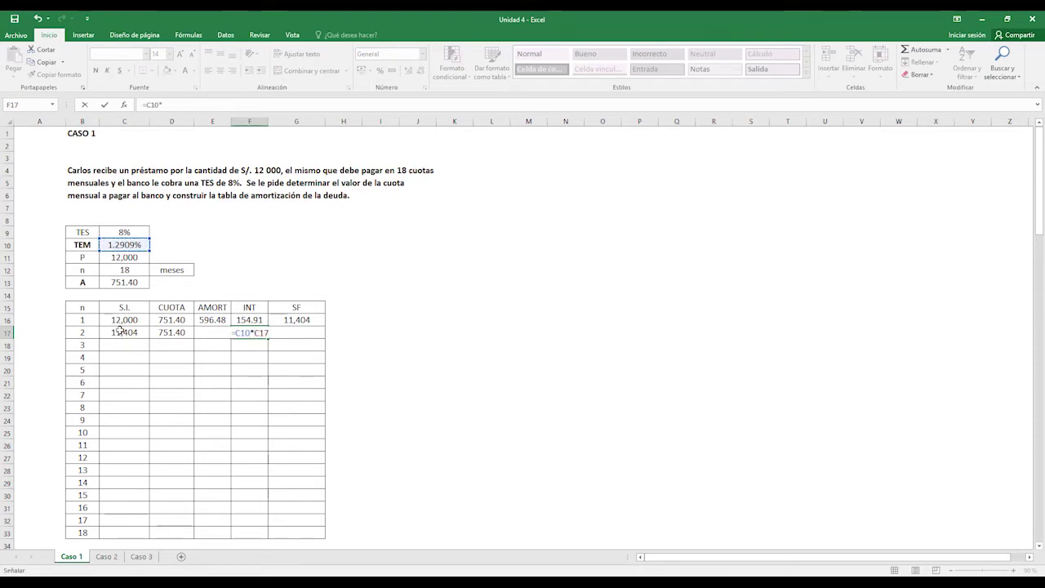
key(Return)
key(Up)
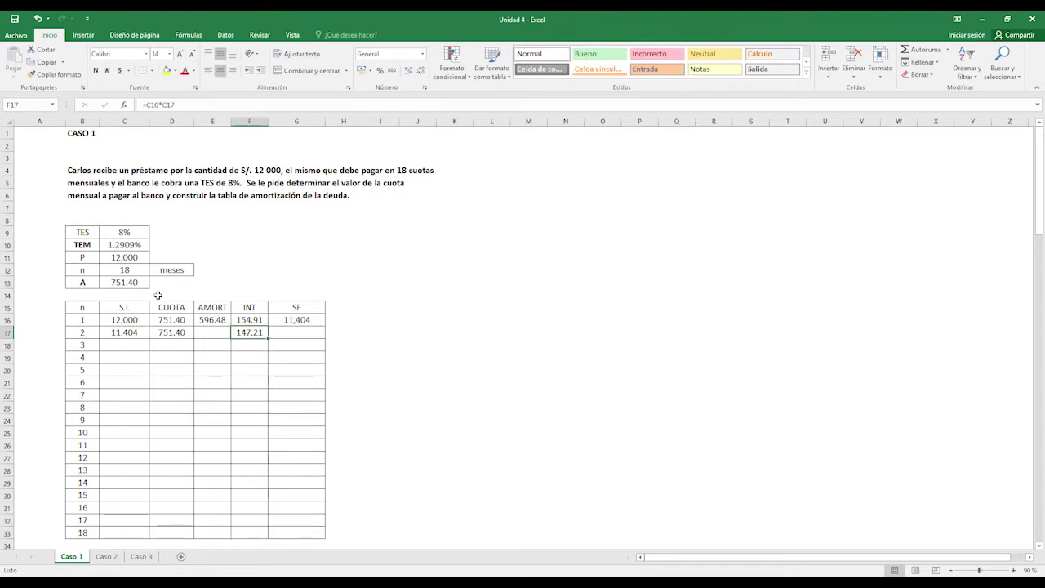
- Calculate the second period's AMORT in E17 with the formula +D17-F17
key(Left)
text(+)
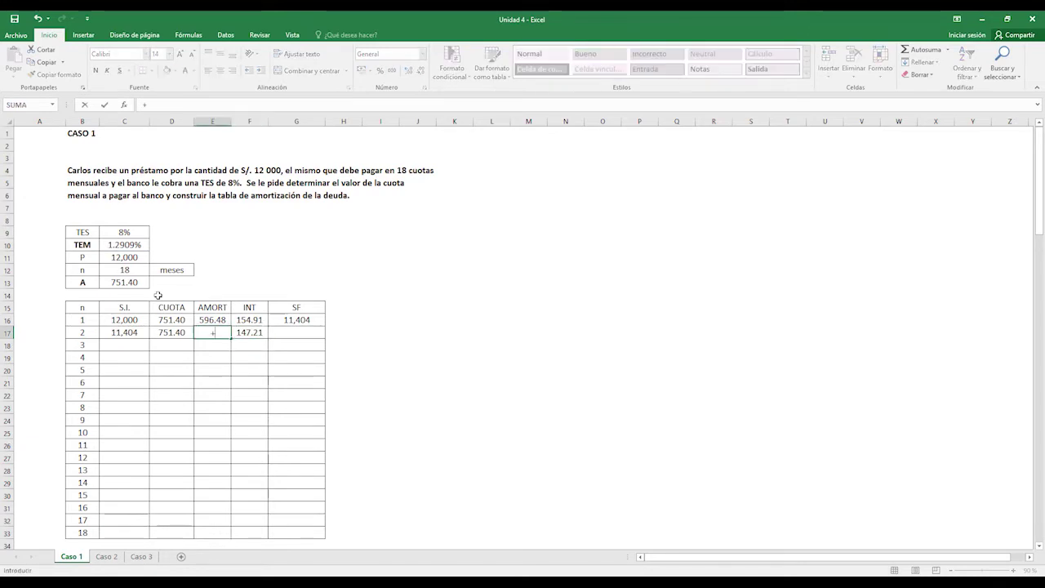
key(Left)
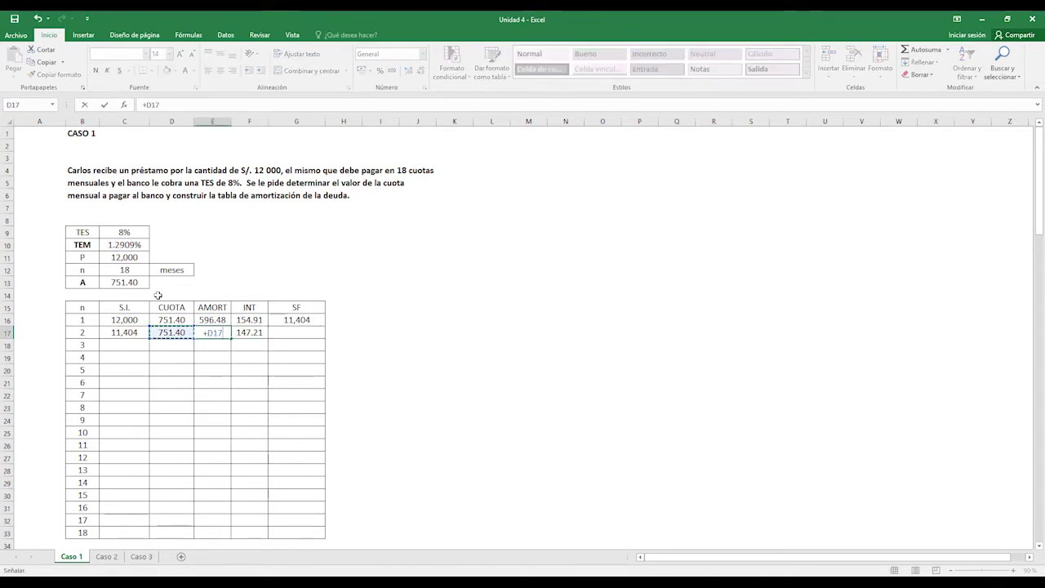
text(-)
key(Right)
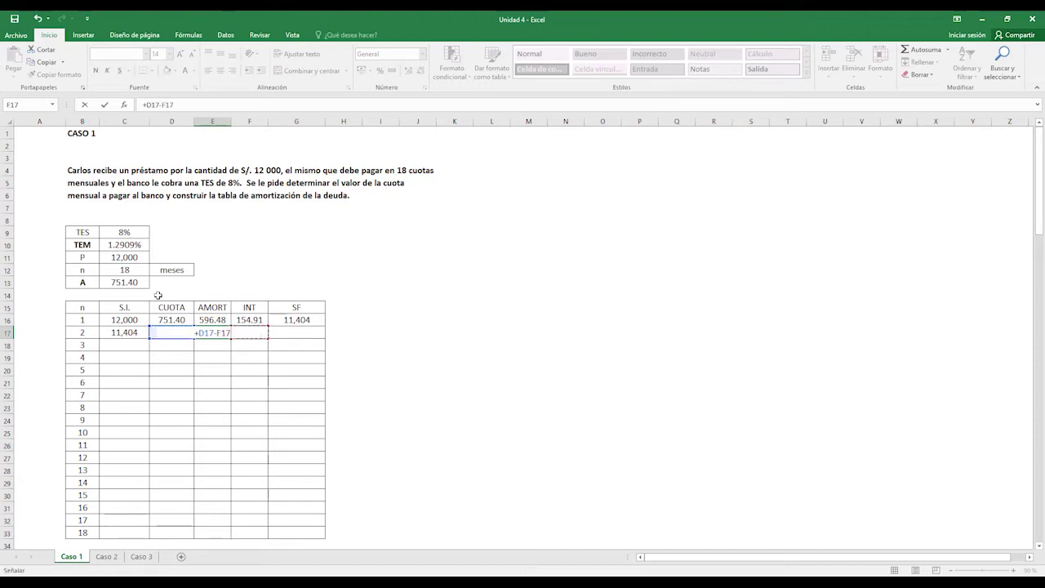
key(Return)
key(Up)
- Calculate the second period's SF in G17 with the formula +C17-E17
key(Right)
key(Right)
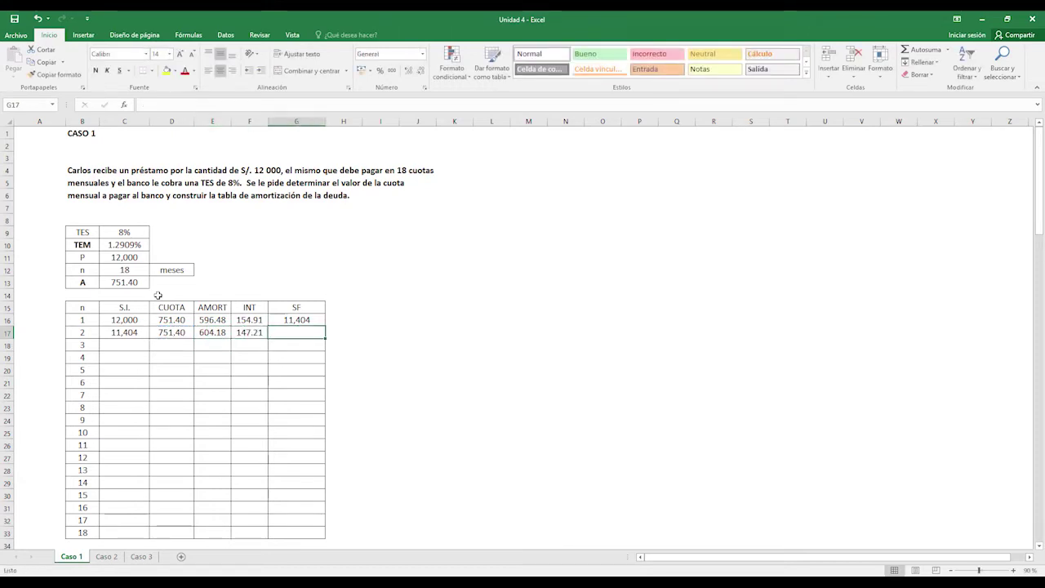
text(+)
key(Left)
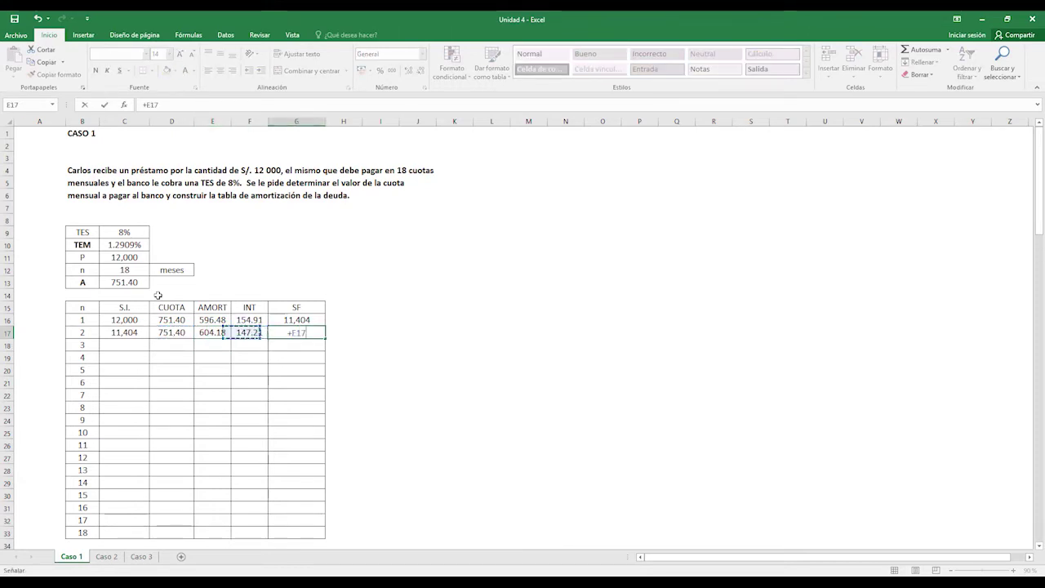
key(Left)
key(Left)
key(Left)
text(-)
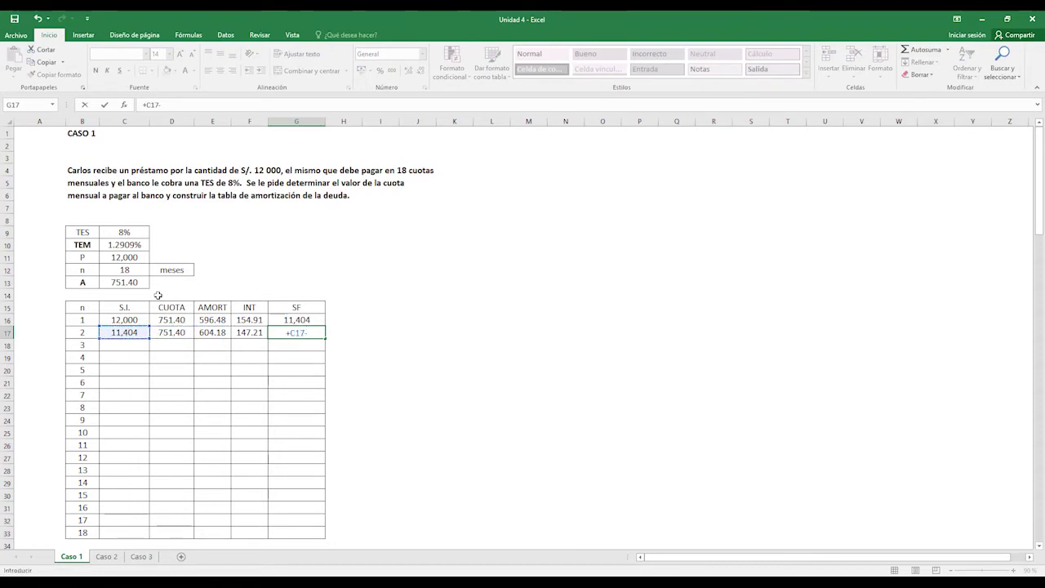
key(Left)
key(Left)
key(Return)
key(Up)
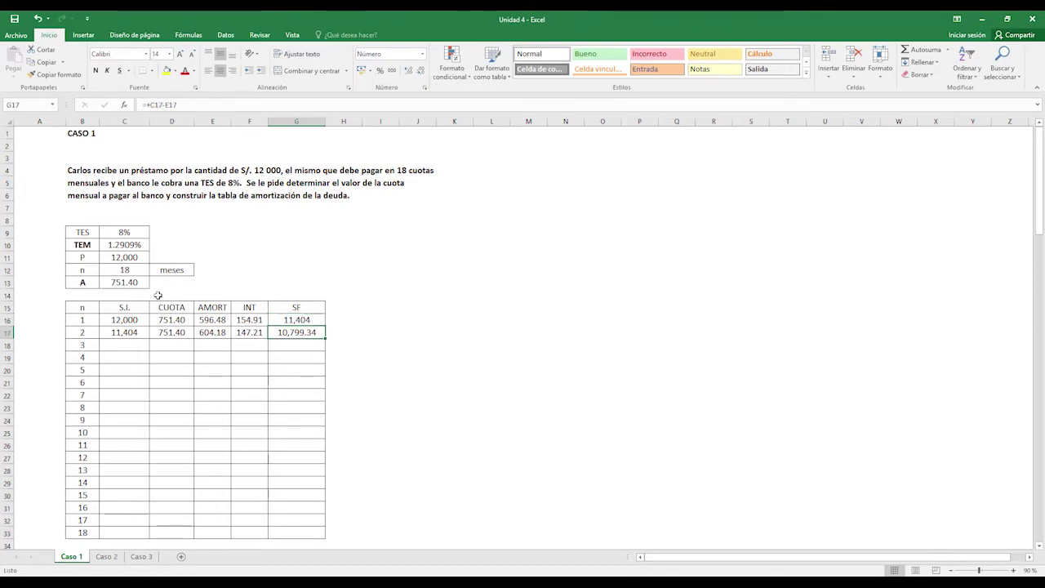
- Link the third period's S.I. in C18 to the previous period's SF in G17
key(Down)
key(Left)
key(Left)
key(Left)
key(Left)
key(Left)
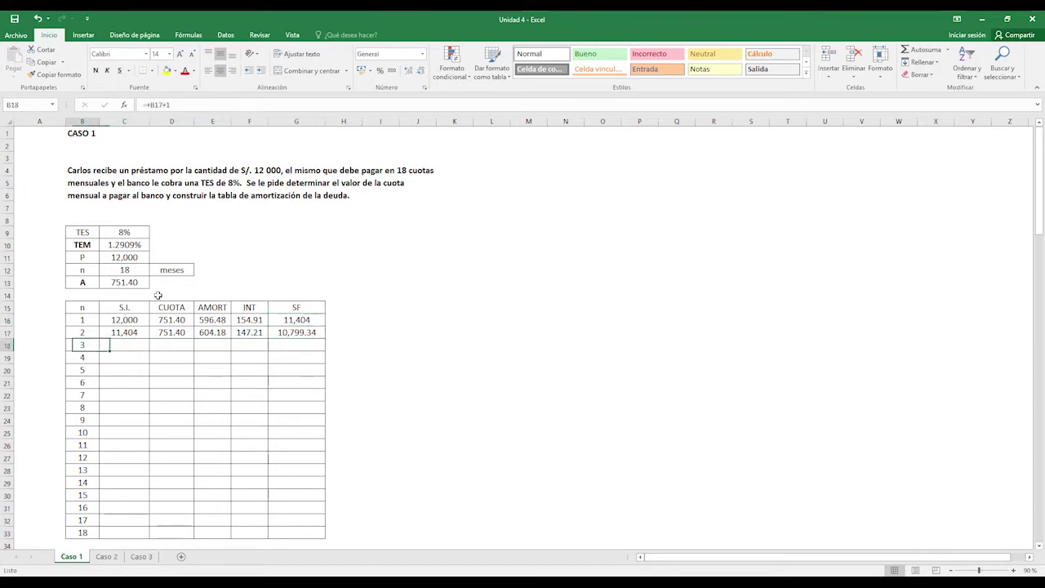
key(Right)
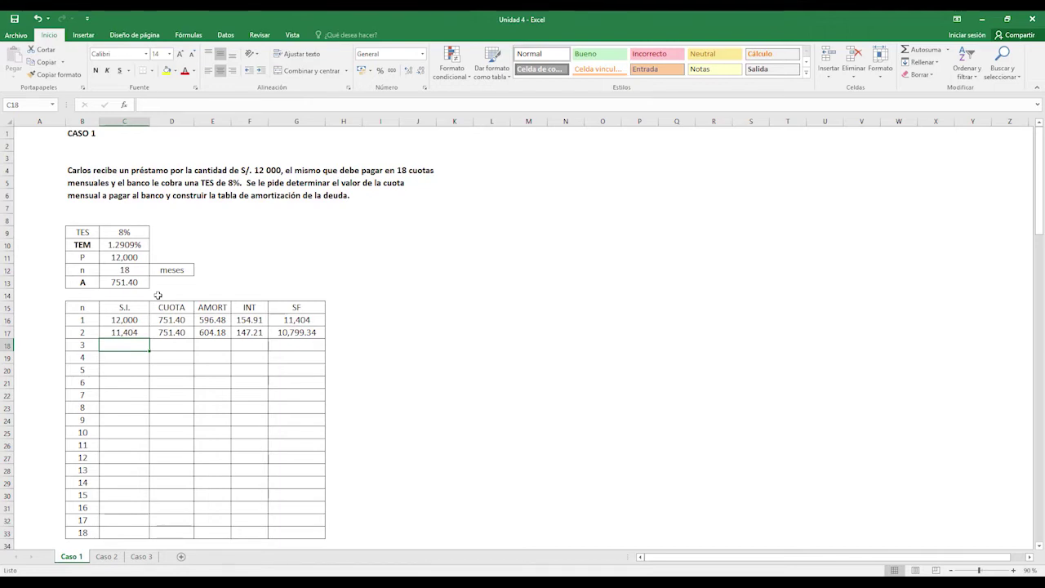
text(+)
key(Up)
key(Right)
key(Right)
key(Right)
key(Right)
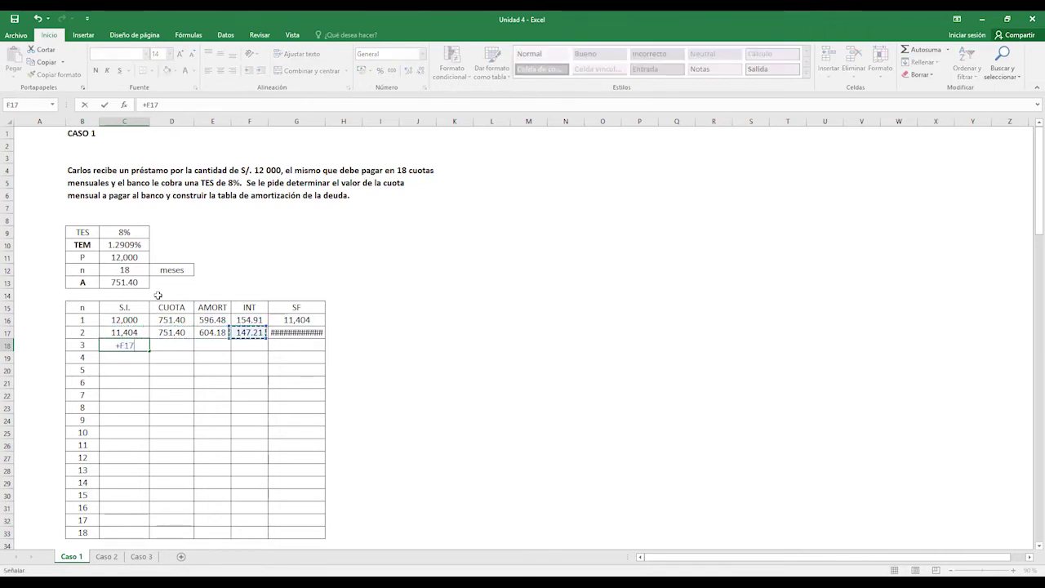
key(Return)
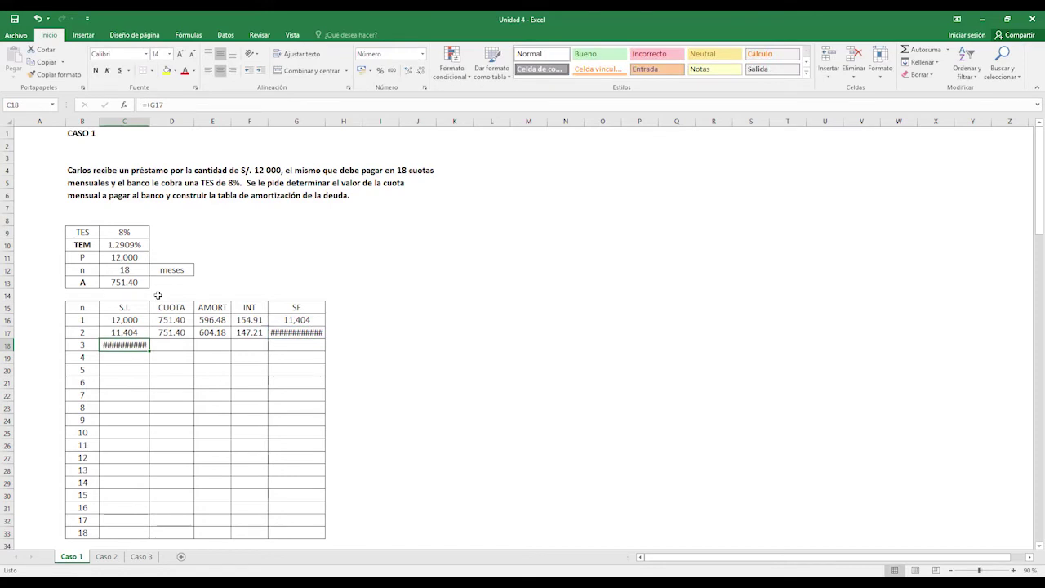
- Copy the cell format of C17 to C18 and on to the SF cell G17
click(124, 333)
click(53, 75)
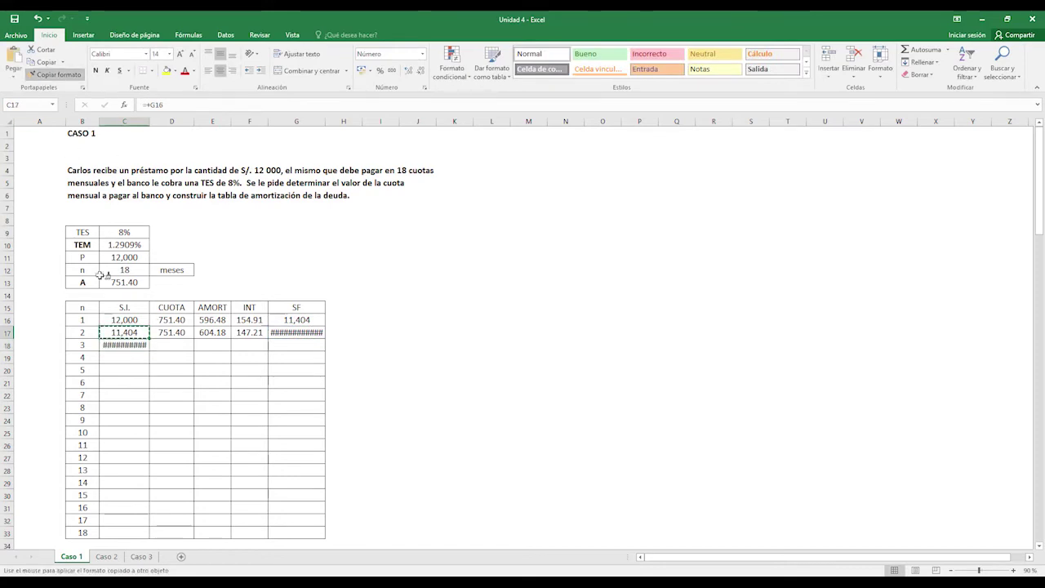
click(116, 346)
click(54, 74)
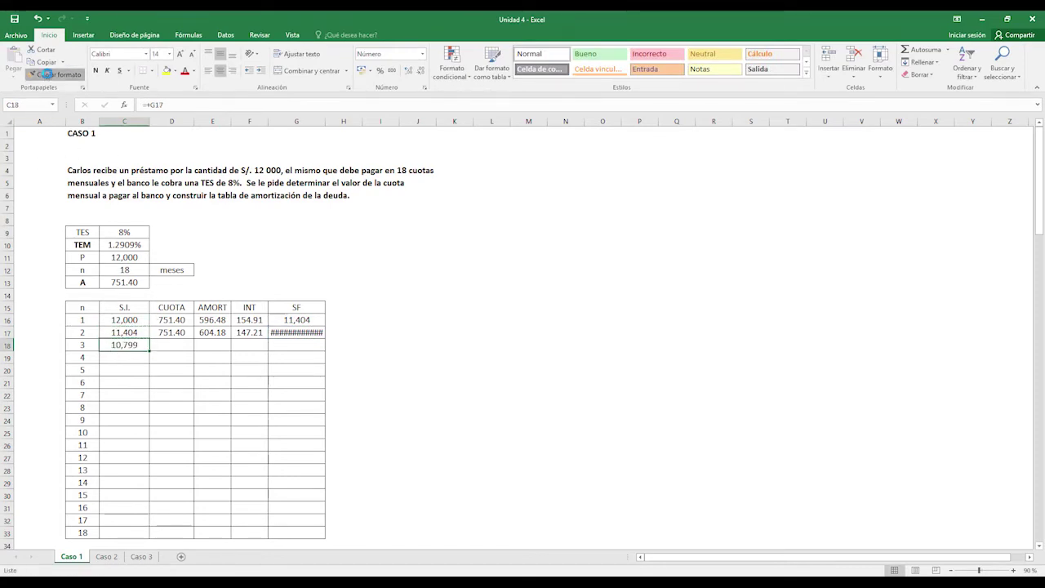
click(300, 332)
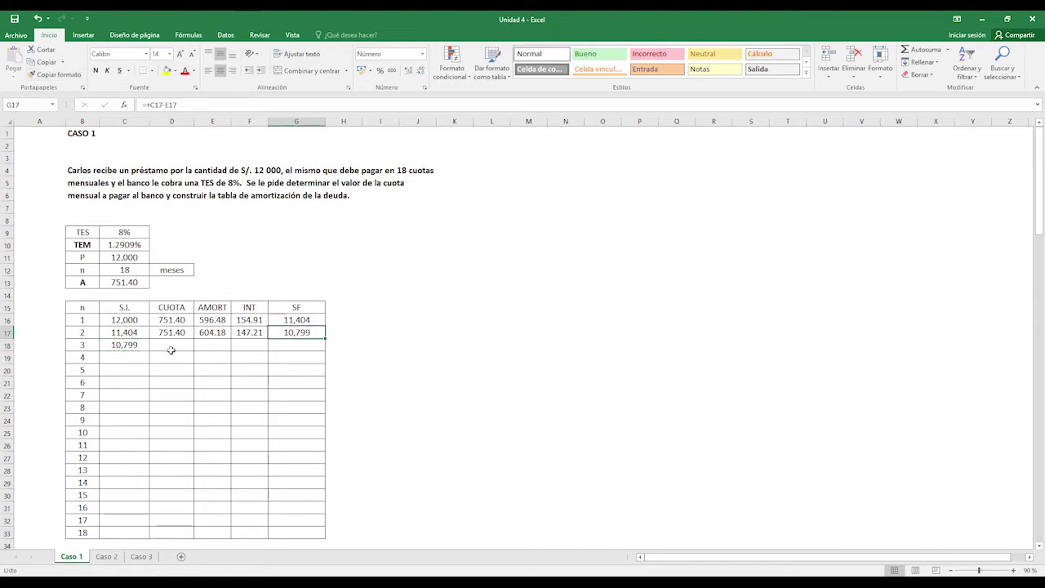
- Link the third period's CUOTA in D18 to D17
click(171, 348)
text(=+)
key(Up)
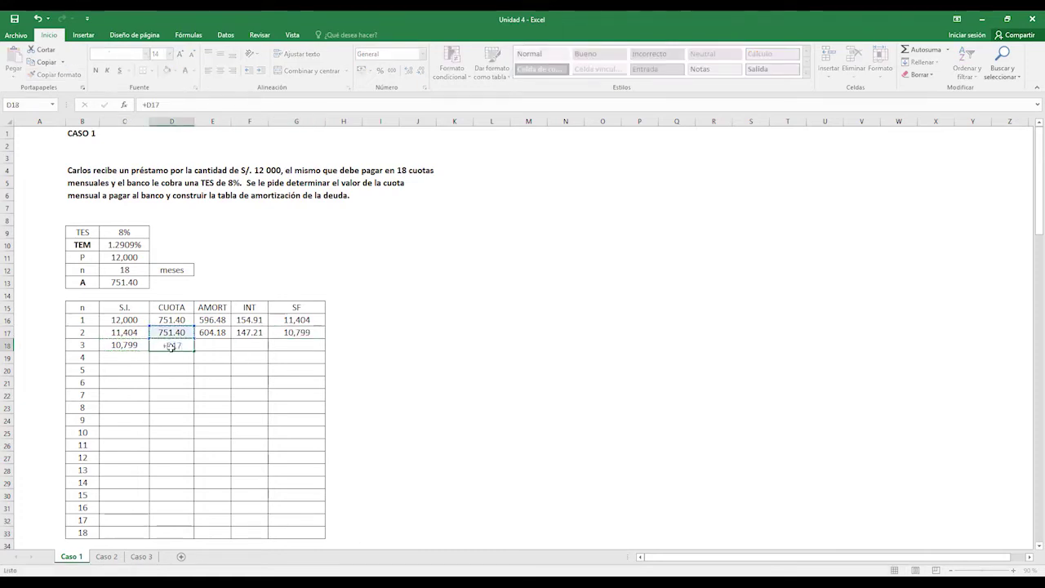
key(Return)
click(172, 346)
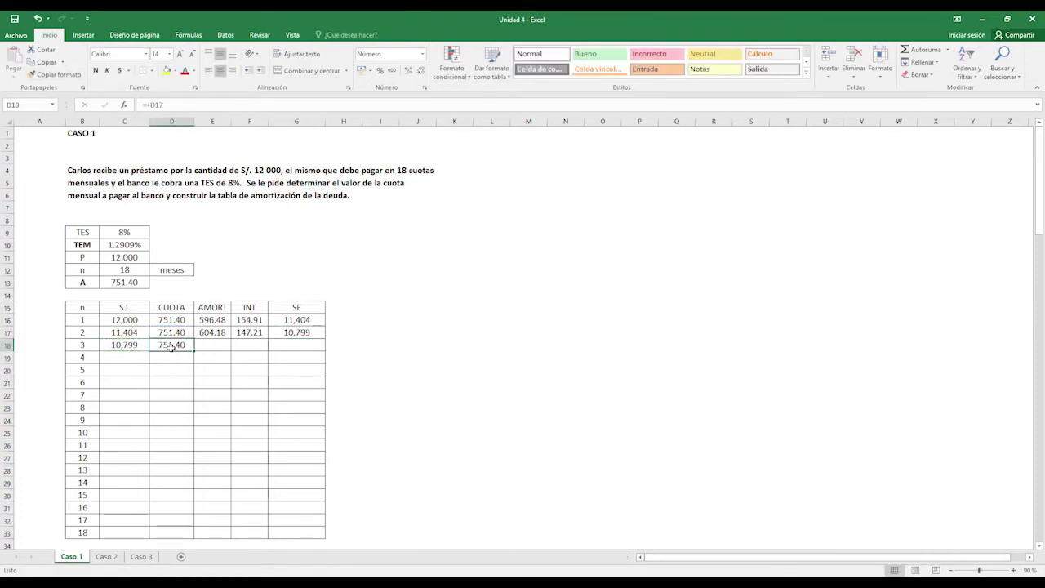
- Calculate the third period's INT in F18 with the formula =C10*C18
key(Right)
key(Right)
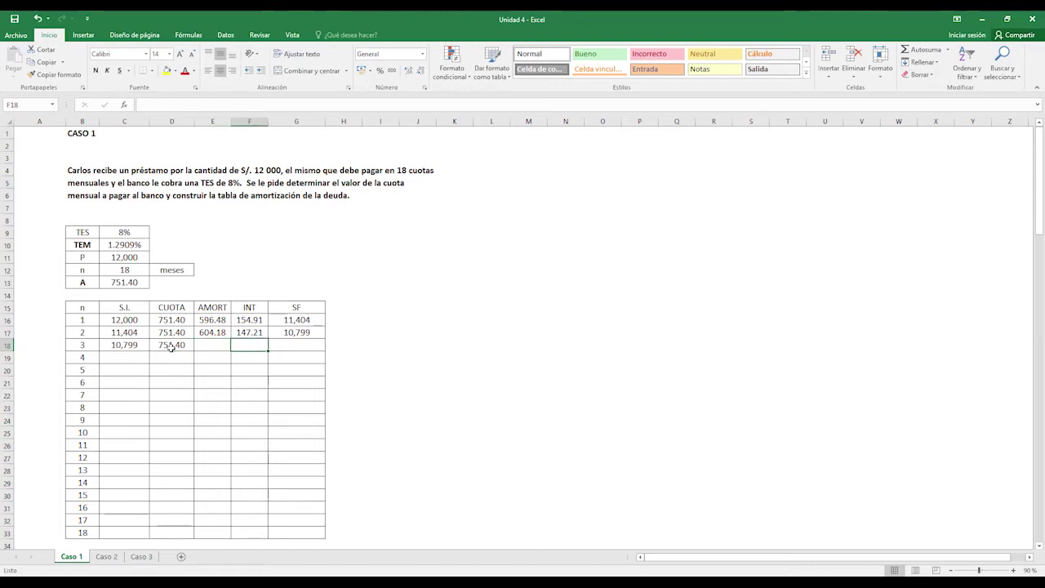
text(=)
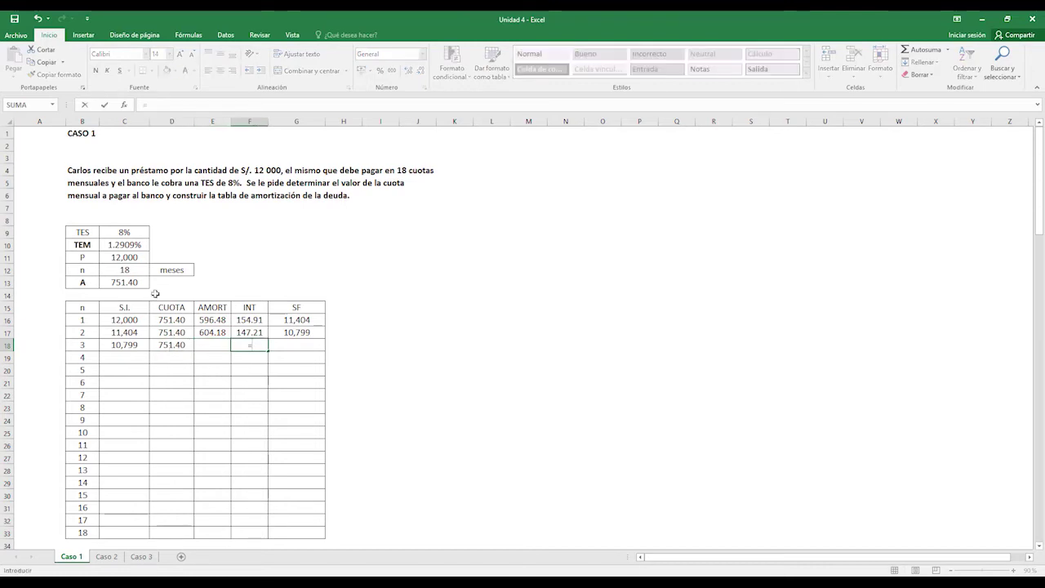
click(122, 246)
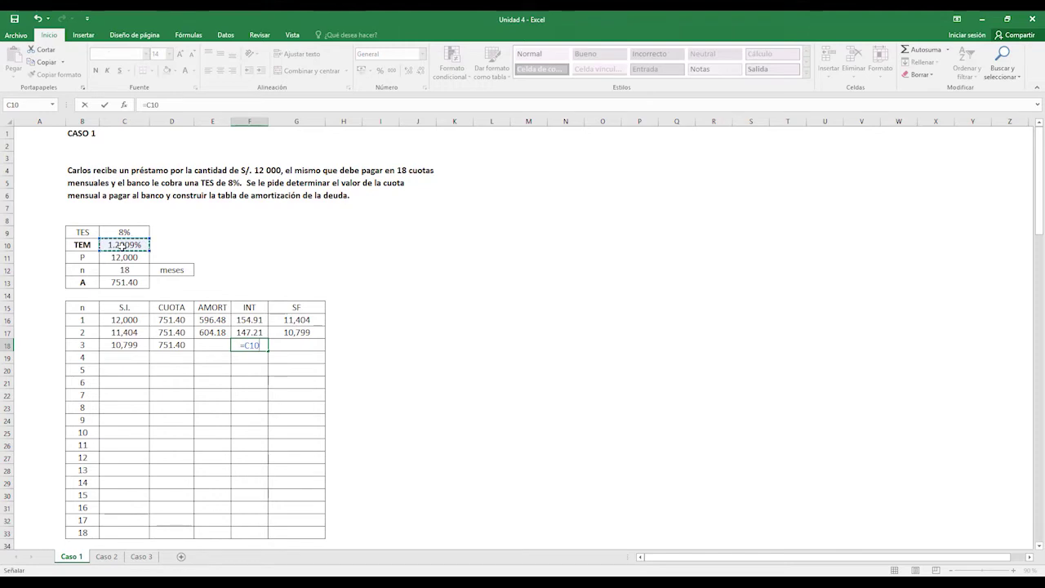
text(*)
click(127, 343)
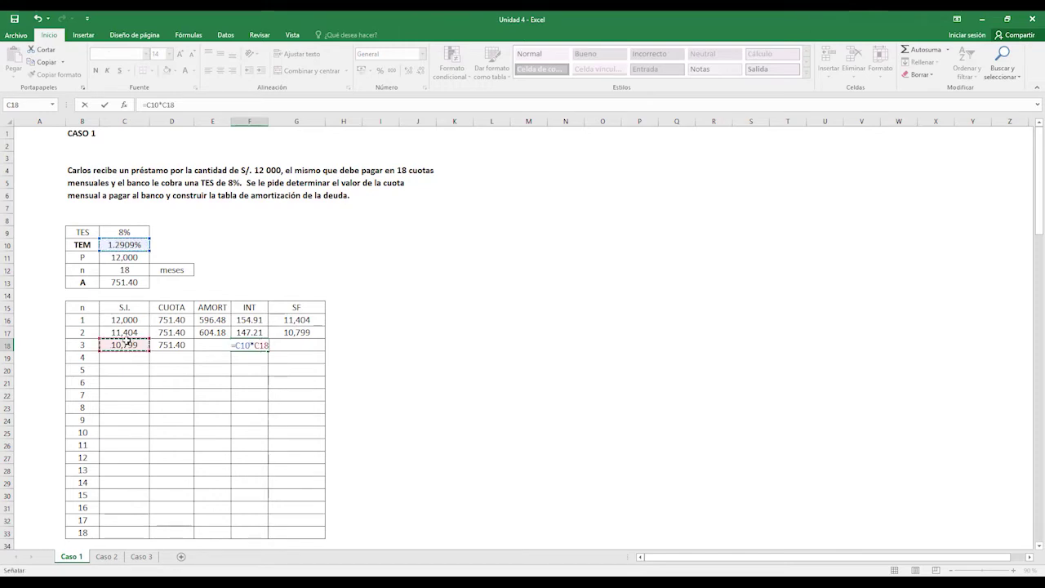
key(ctrl+Return)
- Calculate the third period's AMORT in E18 with the formula +D18-F18
key(Left)
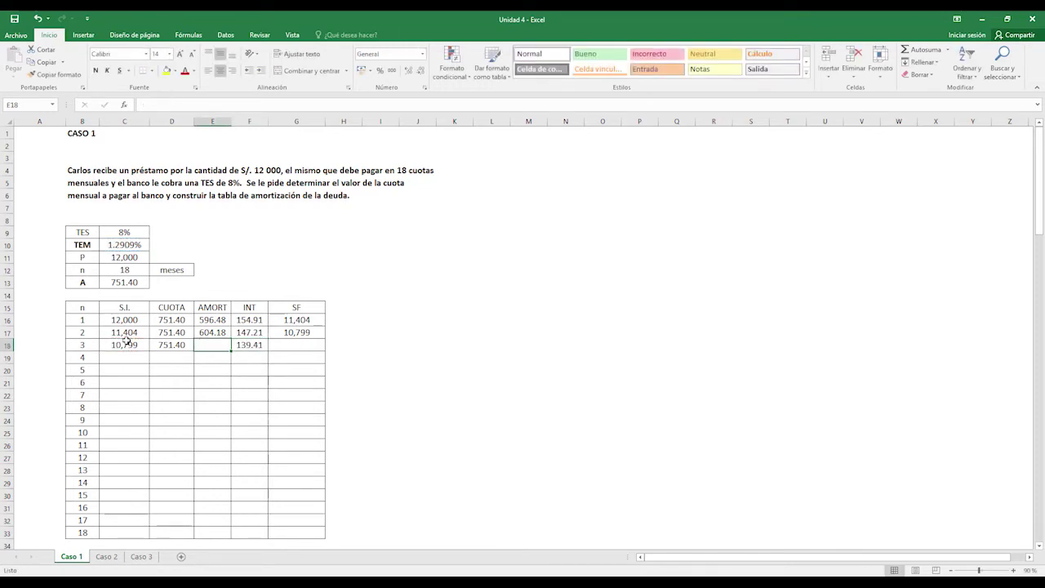
text(+)
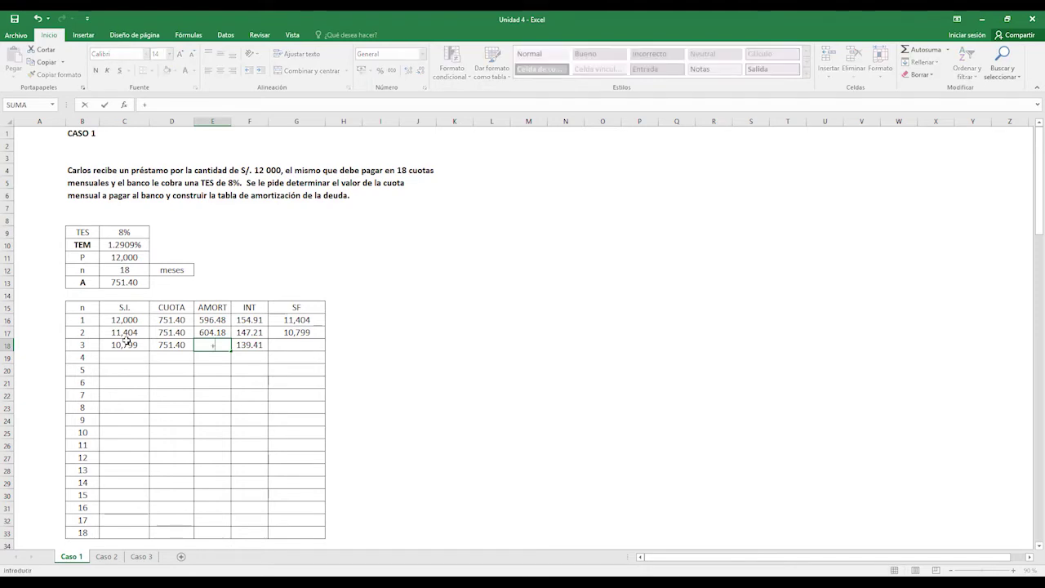
key(Left)
text(-)
key(Right)
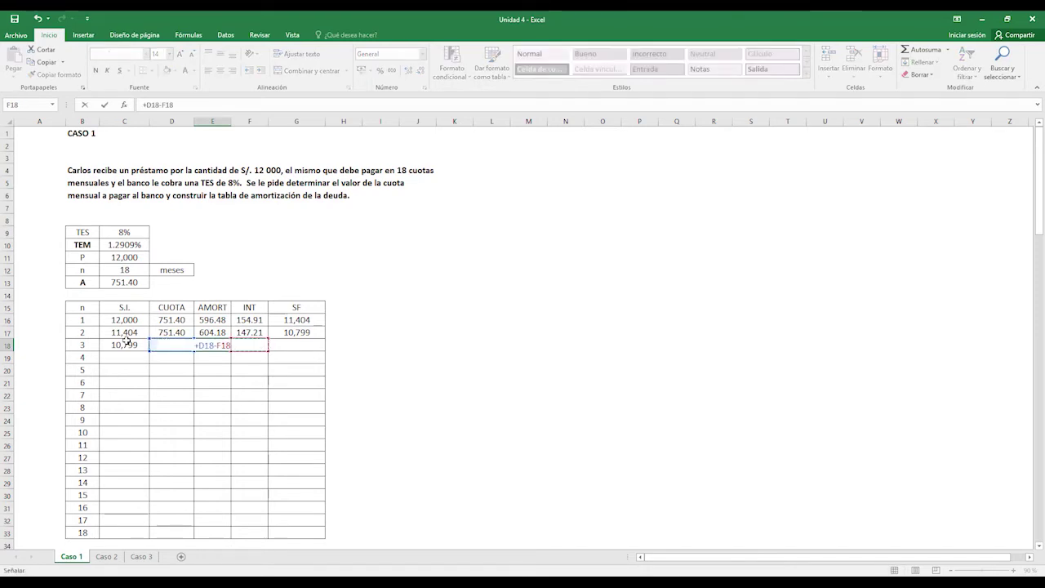
key(ctrl+Return)
- Calculate the third period's SF in G18 with the formula +C18-E18
key(Right)
key(Right)
text(+)
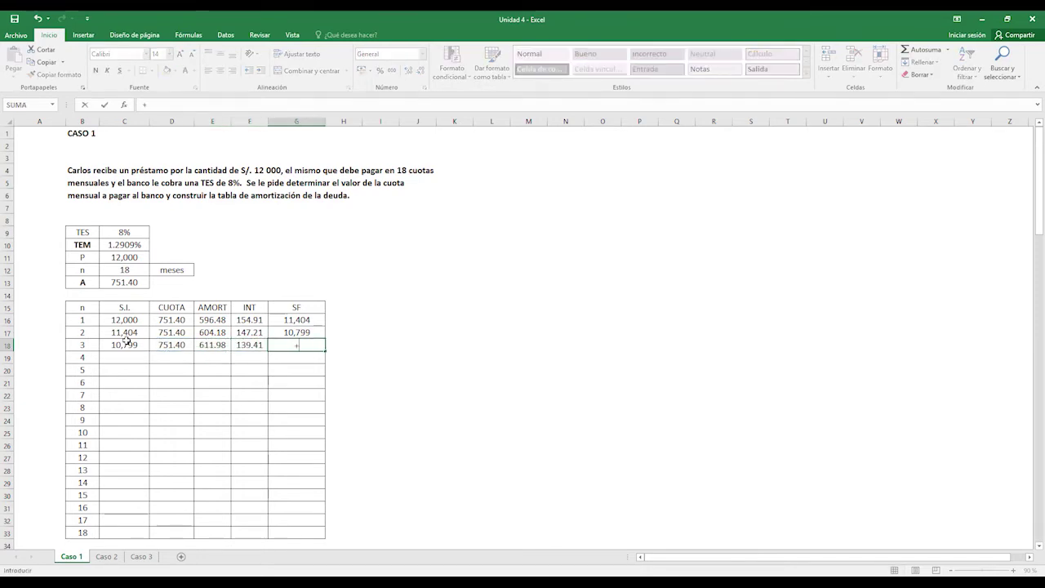
key(Left)
key(Left)
key(Left)
key(Left)
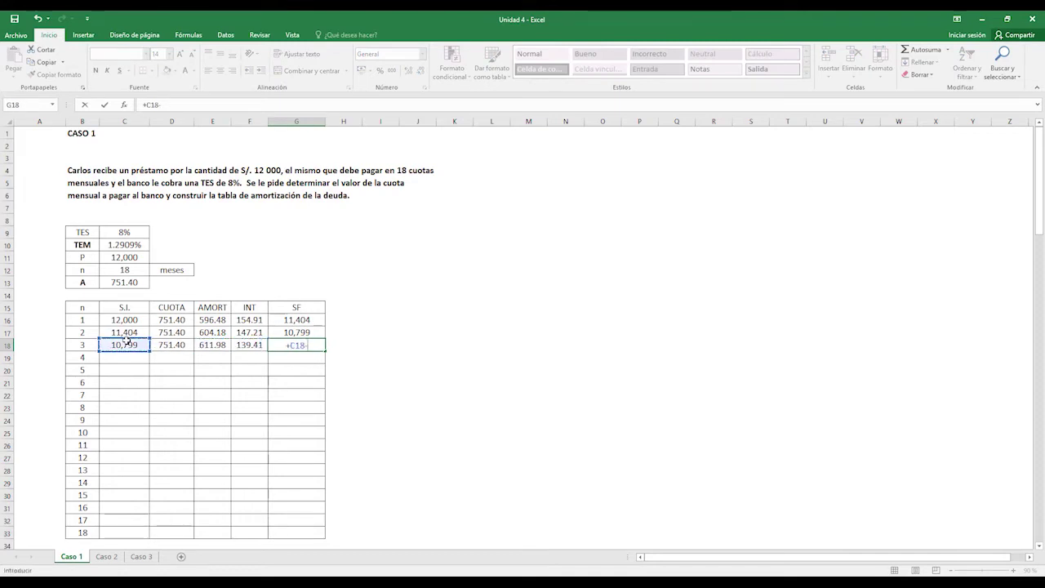
text(-)
key(Left)
key(Left)
key(Return)
- Link the fourth period's S.I. in C19 to the previous period's SF in G18
key(Left)
key(Left)
key(Left)
key(Left)
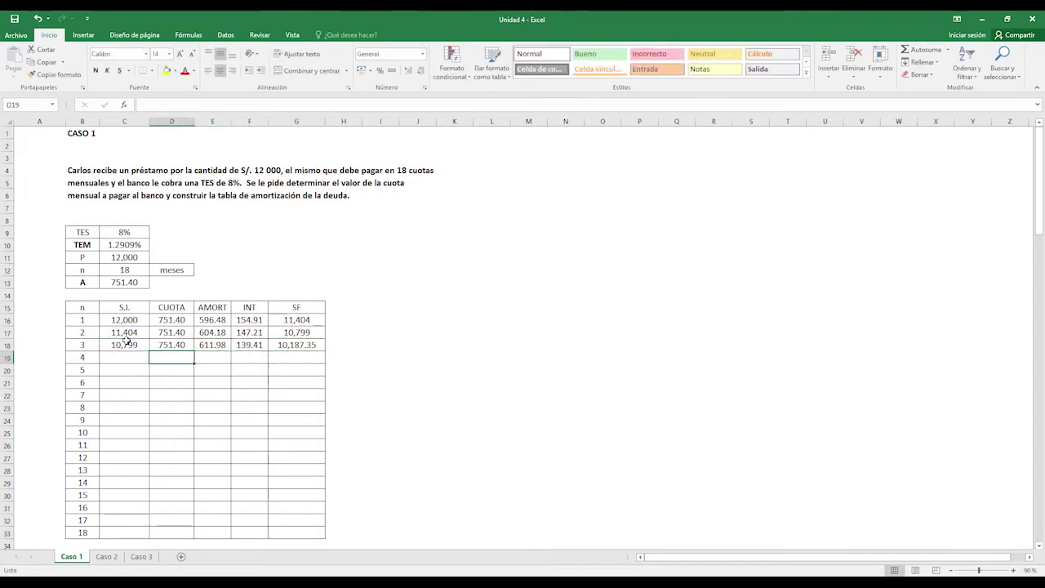
text(+)
key(Up)
key(Right)
key(Right)
key(Right)
key(Right)
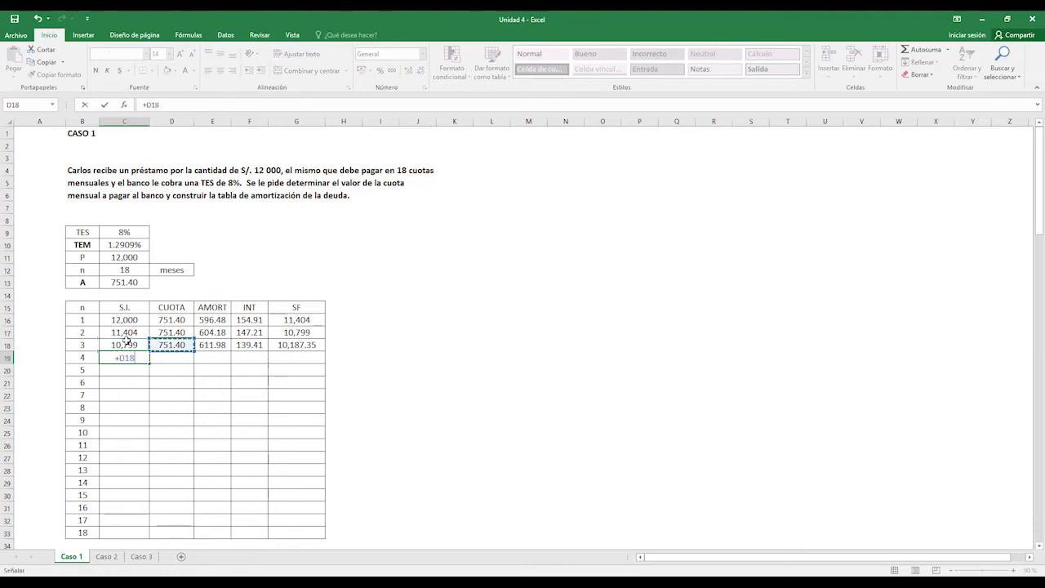
key(ctrl+Return)
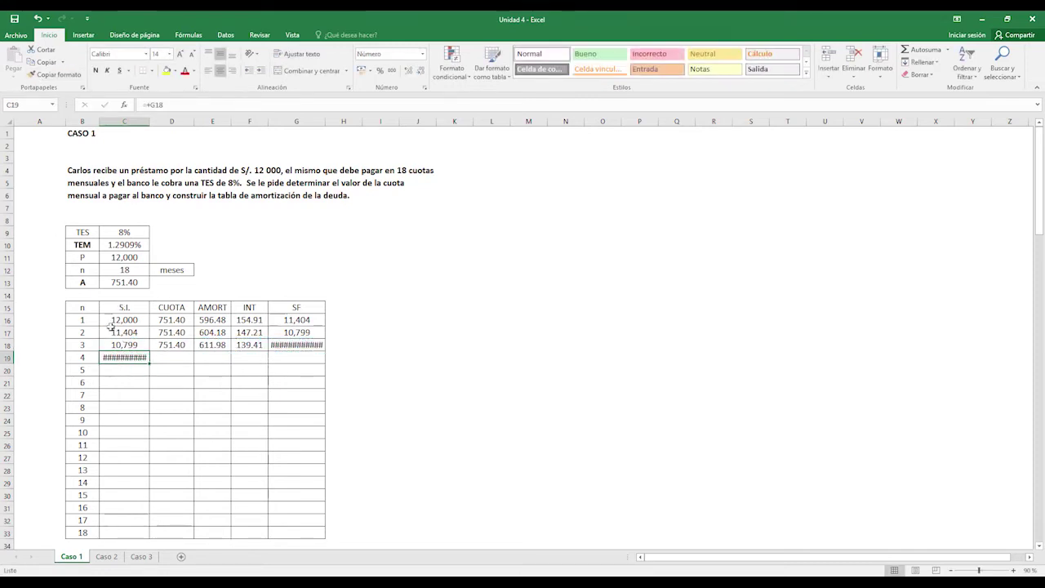
- Copy the cell format of C18 to C19 and on to the SF cell G18
click(110, 344)
click(53, 74)
click(115, 357)
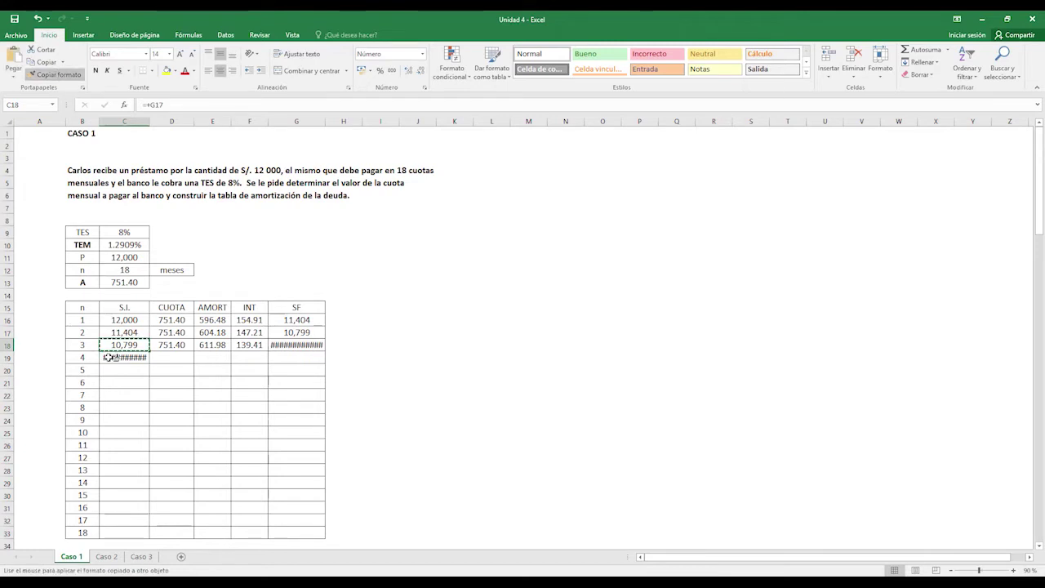
click(53, 75)
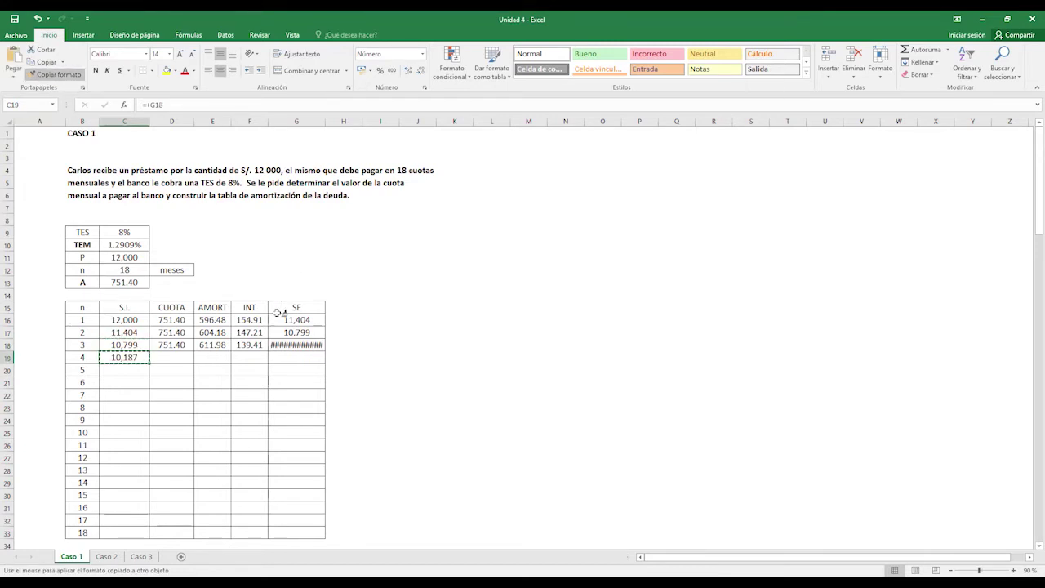
click(278, 346)
- Copy the S.I. formula in C19 down through period 18 in C33
click(127, 355)
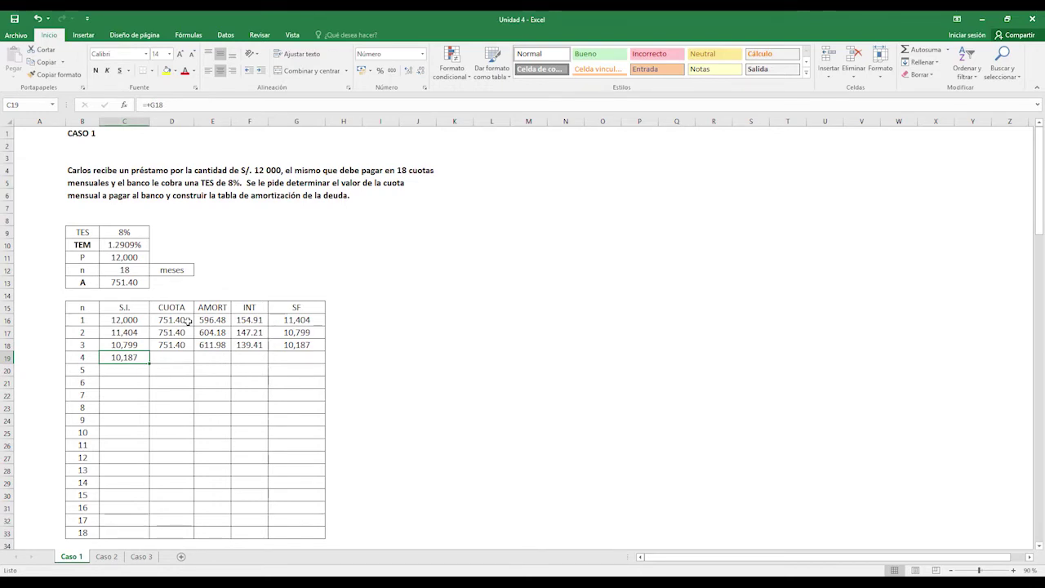
key(ctrl+c)
key(shift+Down)
key(shift+Down)
key(shift+Down)
key(shift+Down)
key(shift+Down)
key(shift+Down)
key(shift+Down)
key(shift+Down)
key(shift+Down)
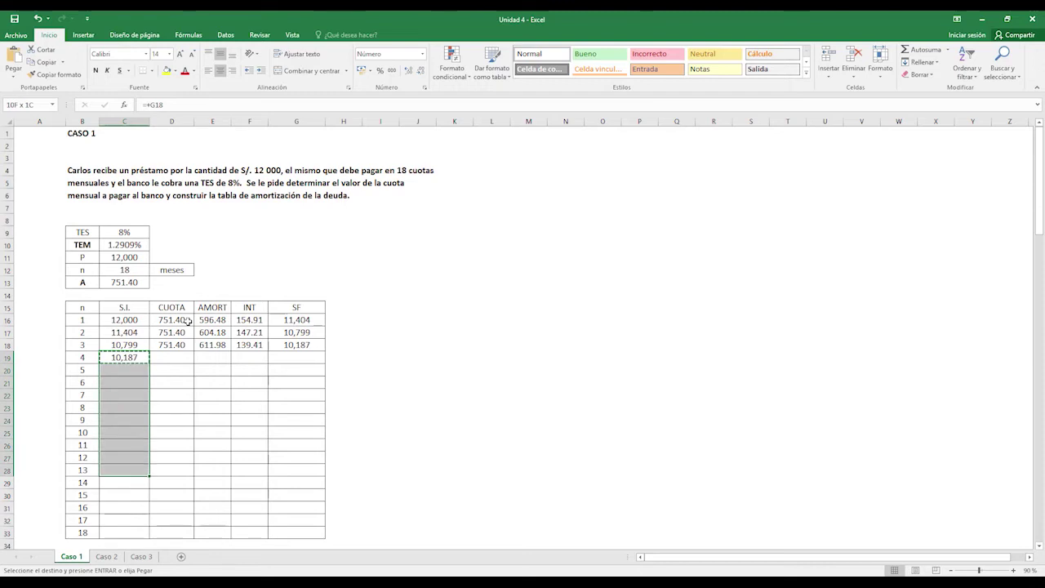
key(shift+Down)
key(shift+Down)
key(shift+Down)
key(shift+Down)
key(shift+Down)
key(ctrl+v)
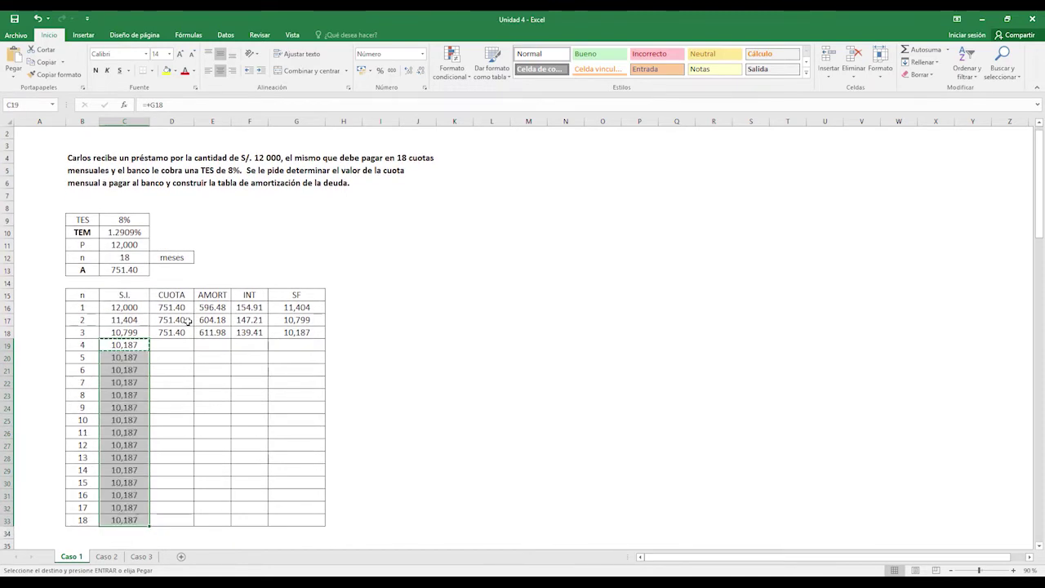
key(Escape)
- Copy the CUOTA formula in D18 down through period 18 in D33
key(Up)
key(Right)
key(Up)
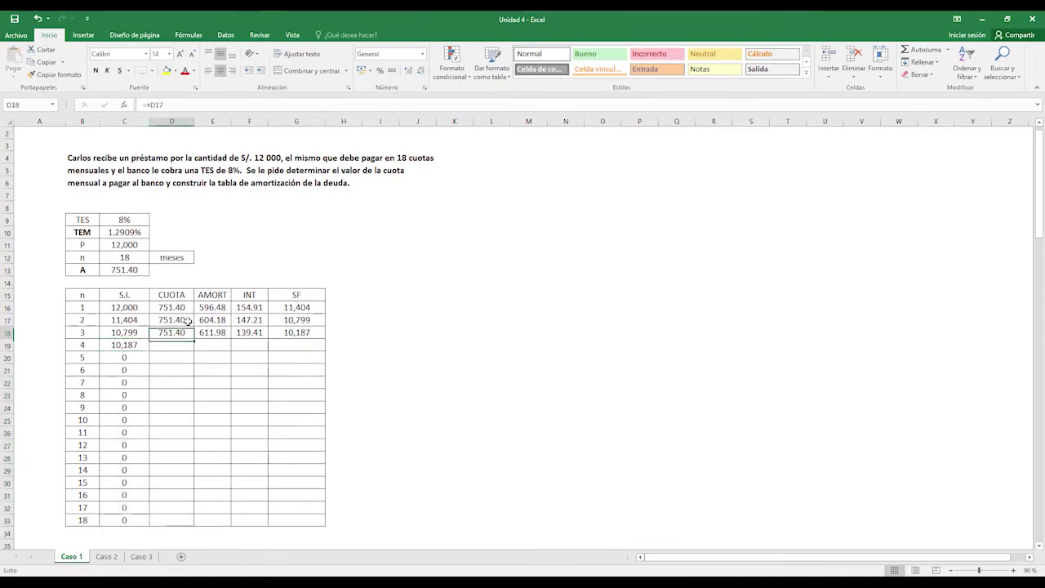
key(ctrl+c)
key(shift+Down)
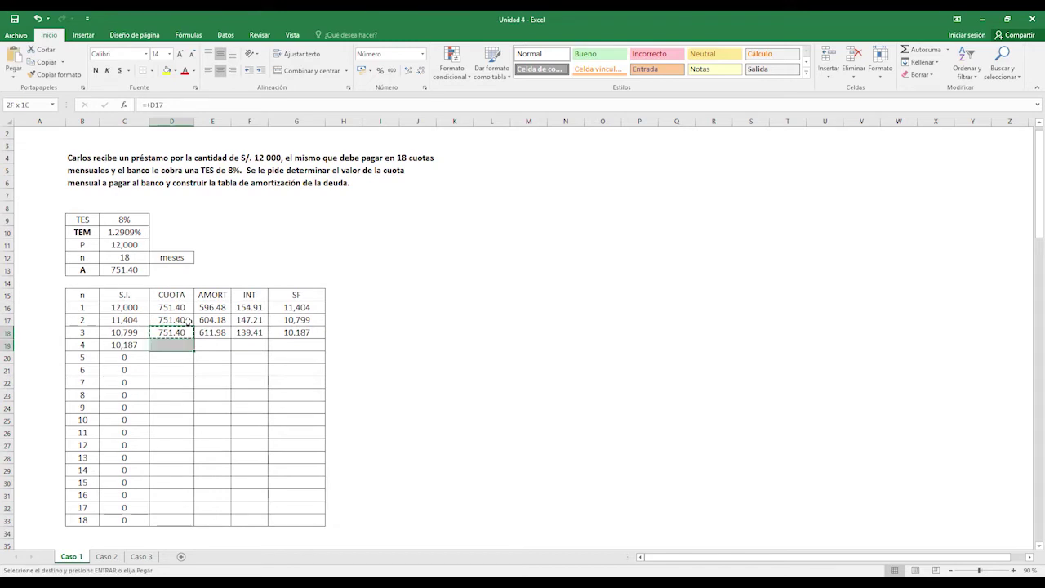
key(shift+Down)
key(shift+Down)
key(shift+Down)
key(shift+Down)
key(shift+Down)
key(shift+Down)
key(shift+Down)
key(shift+Down)
key(shift+Down)
key(shift+Down)
key(shift+Down)
key(shift+Down)
key(shift+Down)
key(shift+Down)
key(Return)
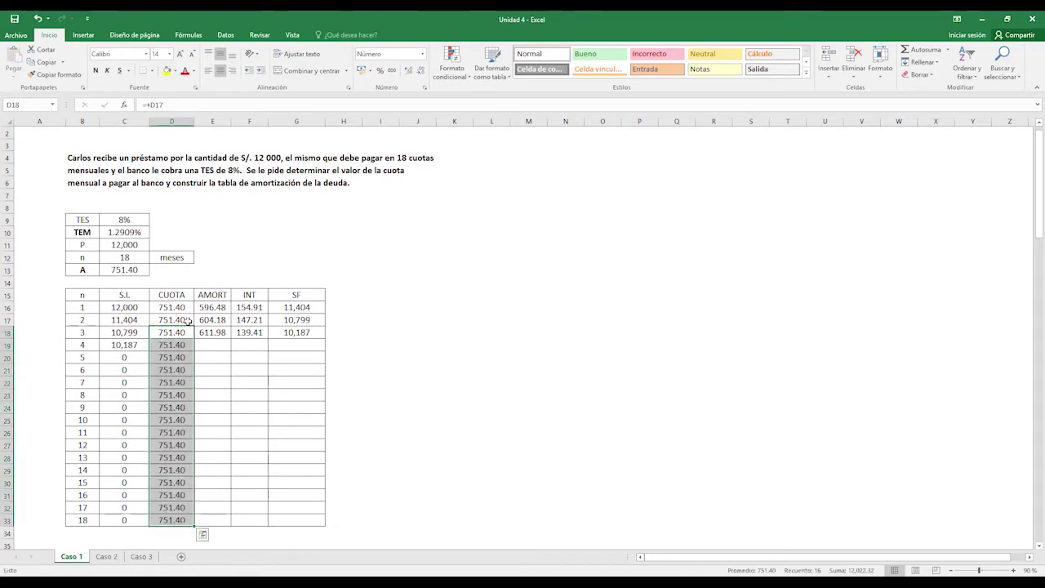
- Make the TEM reference absolute in the third period's INT formula in F18, giving =$C$10*C18
key(Right)
key(Down)
key(Up)
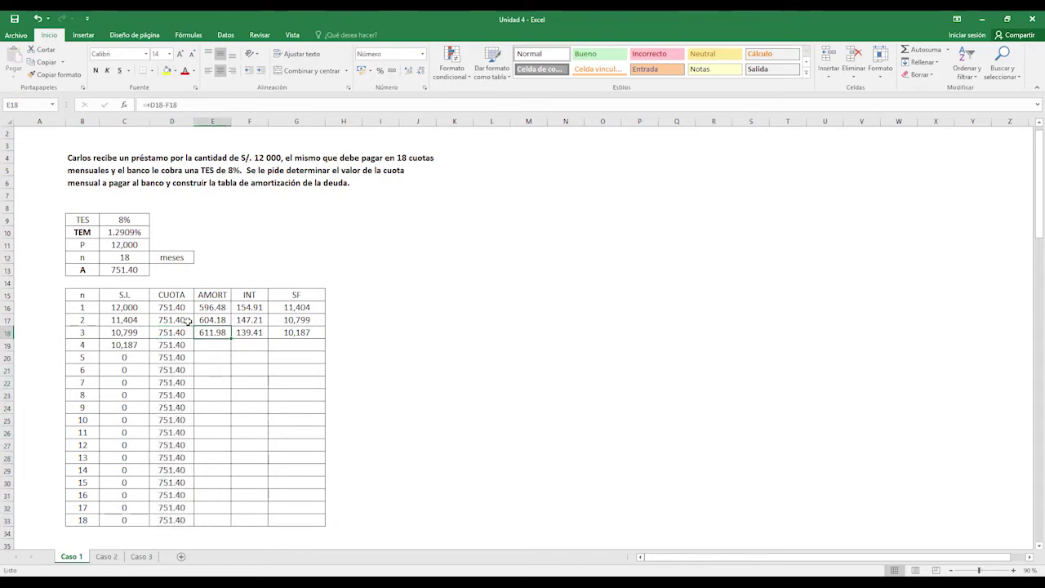
key(Right)
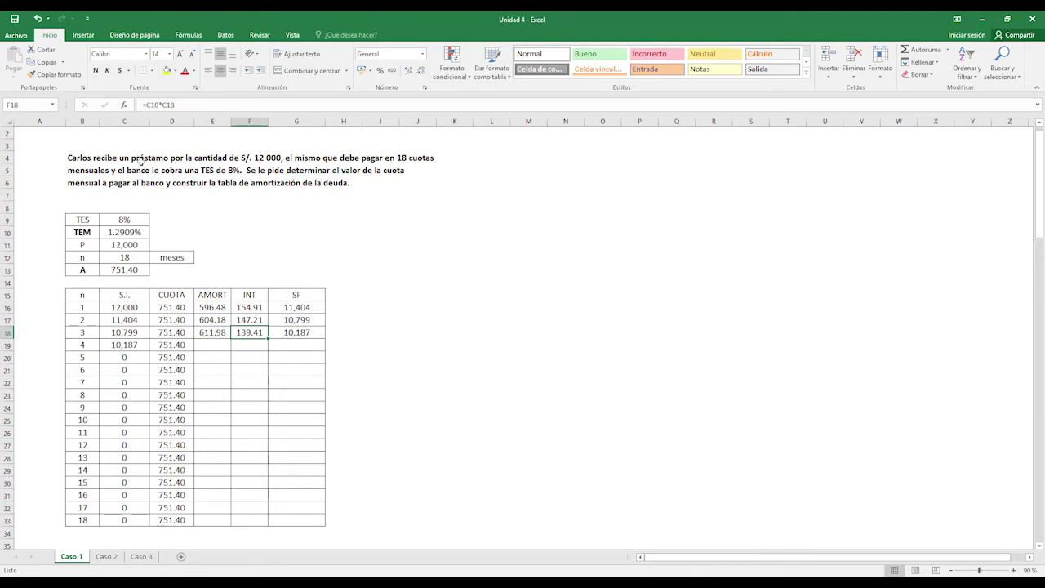
click(152, 105)
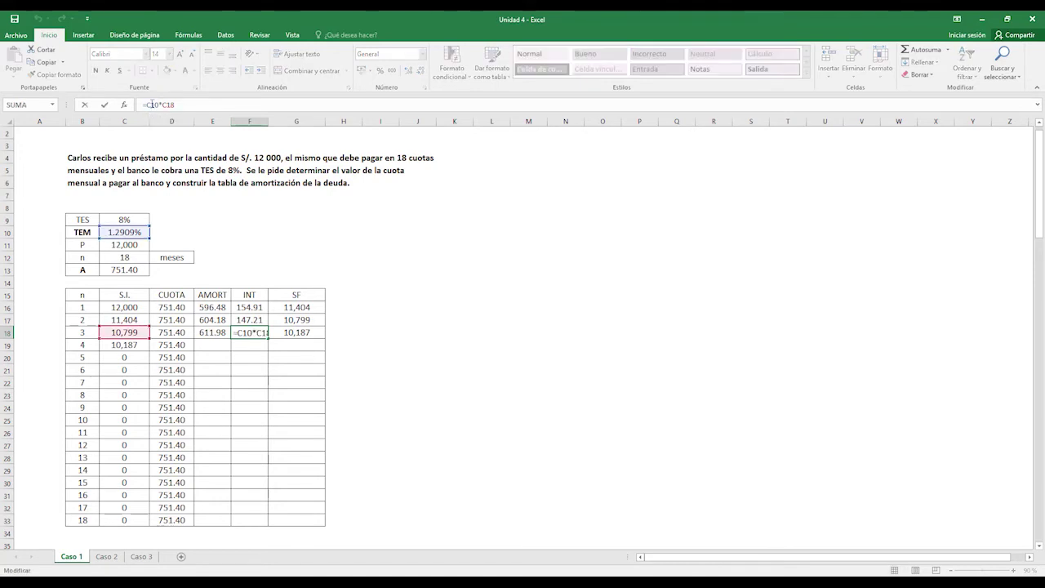
key(F4)
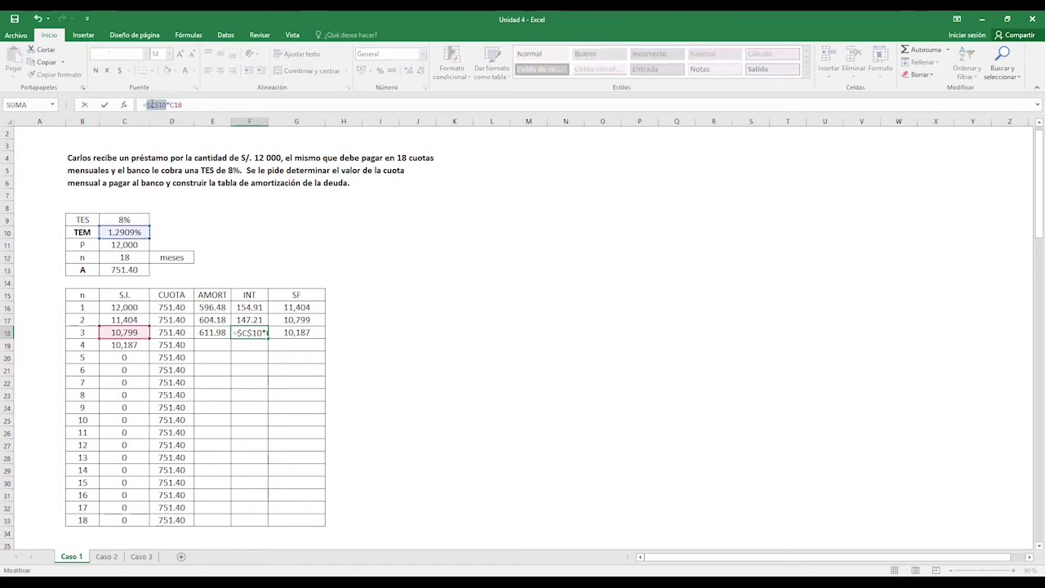
key(Return)
- Copy the INT formula in F18 down through period 18 in F33
key(Up)
key(ctrl+c)
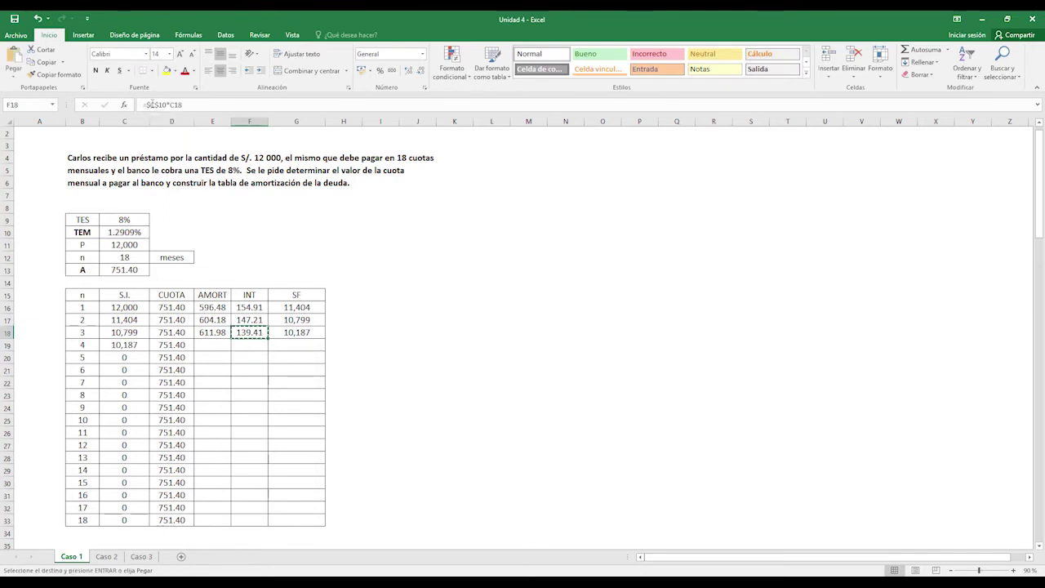
key(shift+Down)
key(shift+Down)
key(shift+Down)
key(shift+Down)
key(shift+Down)
key(shift+Down)
key(shift+Down)
key(shift+Down)
key(shift+Down)
key(shift+Down)
key(shift+Down)
key(shift+Down)
key(shift+Down)
key(shift+Down)
key(shift+Down)
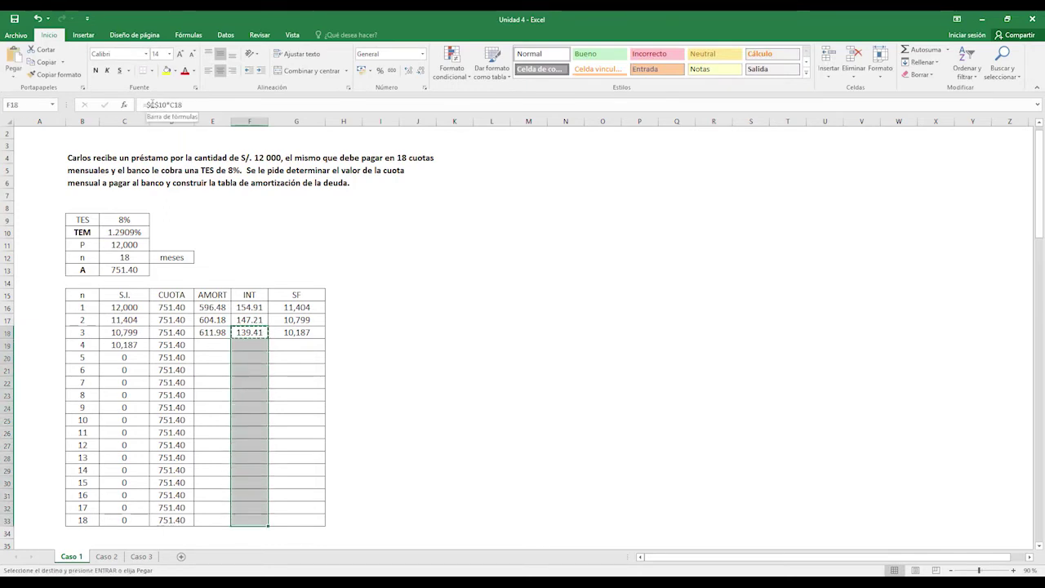
key(Return)
key(Left)
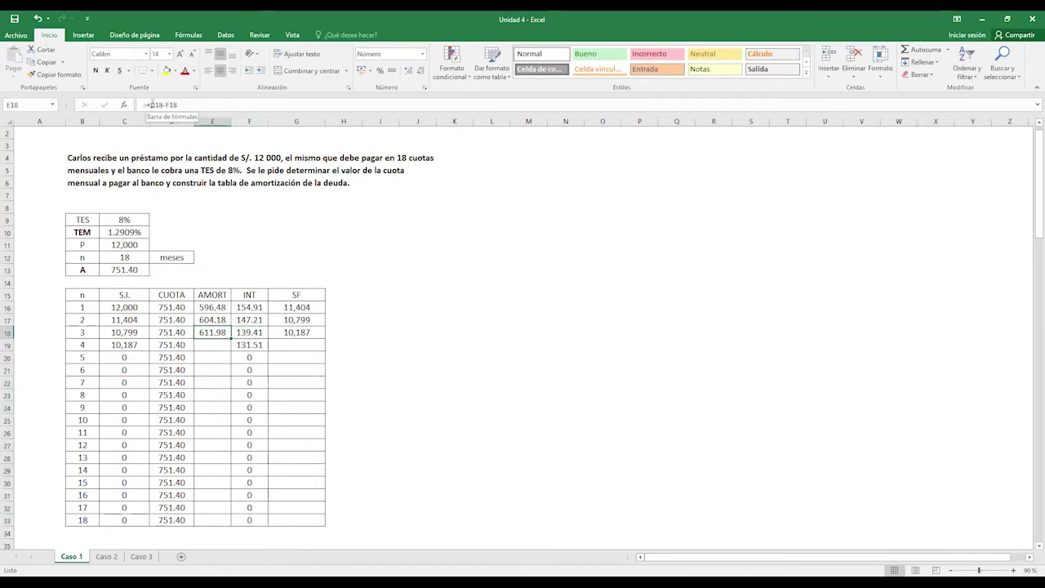
key(ctrl+c)
key(shift+Down)
key(shift+Down)
key(shift+Down)
key(shift+Down)
key(shift+Down)
key(shift+Down)
key(shift+Down)
key(shift+Down)
key(shift+Down)
key(shift+Down)
key(shift+Down)
key(shift+Down)
key(shift+Down)
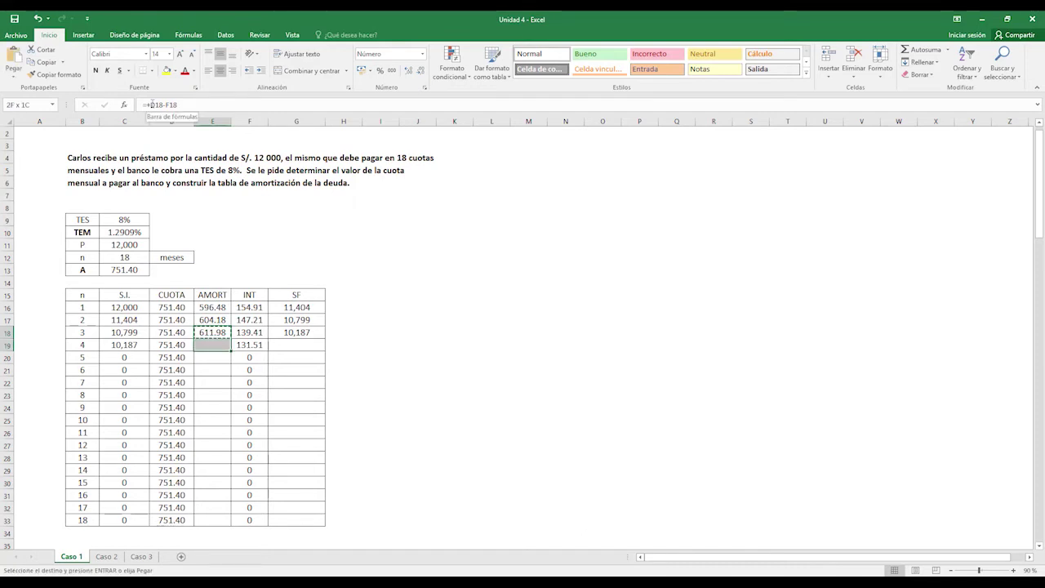
key(Down)
key(Escape)
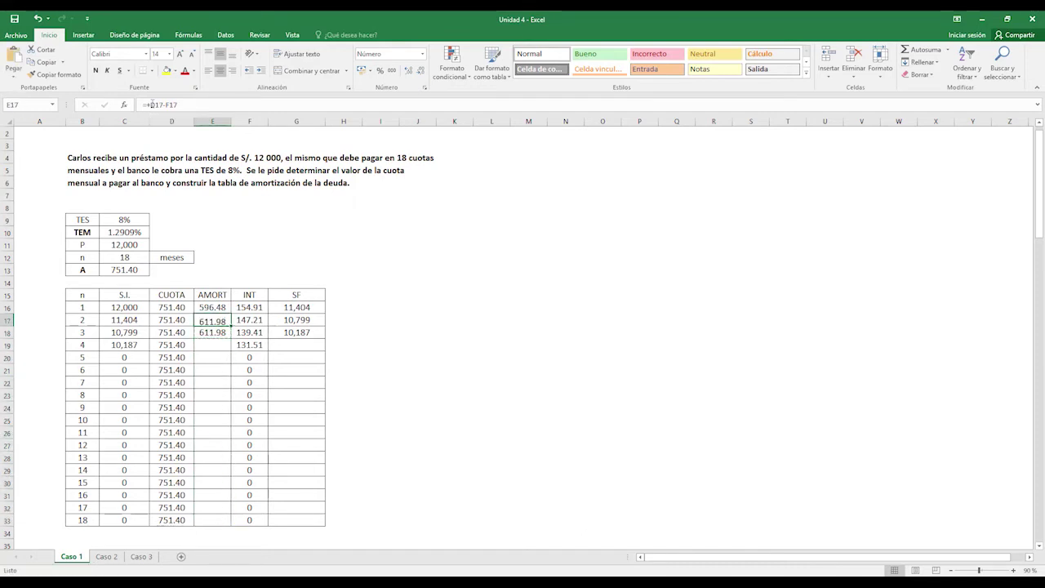
key(Up)
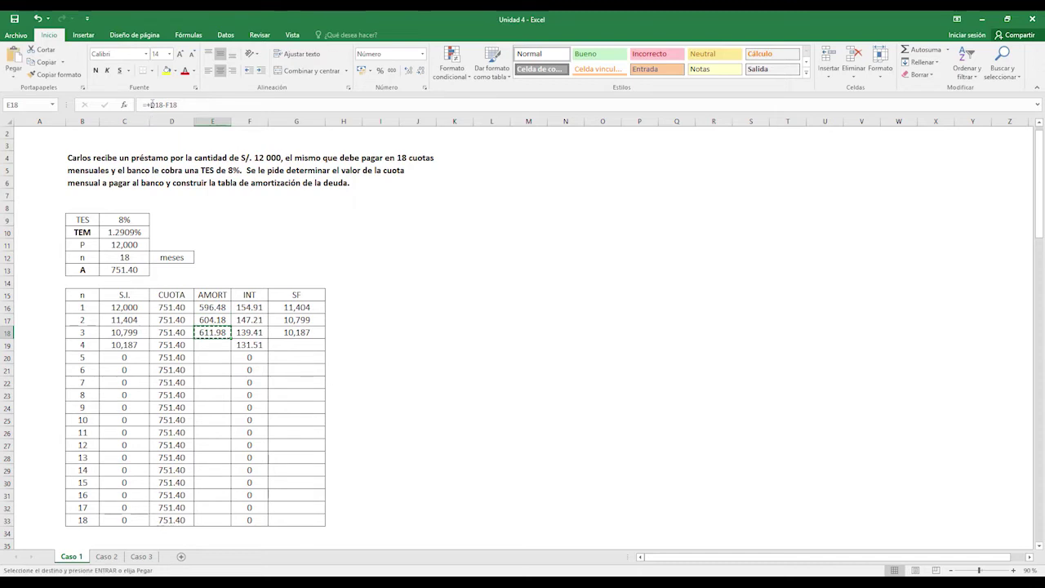
- Copy the second period's AMORT formula in E17 down through period 18 in E33
key(Up)
key(ctrl+c)
key(shift+Down)
key(shift+Down)
key(shift+Down)
key(shift+Down)
key(shift+Down)
key(shift+Down)
key(shift+Down)
key(shift+Down)
key(shift+Down)
key(shift+Down)
key(shift+Down)
key(shift+Down)
key(shift+Down)
key(shift+Down)
key(shift+Down)
key(shift+Down)
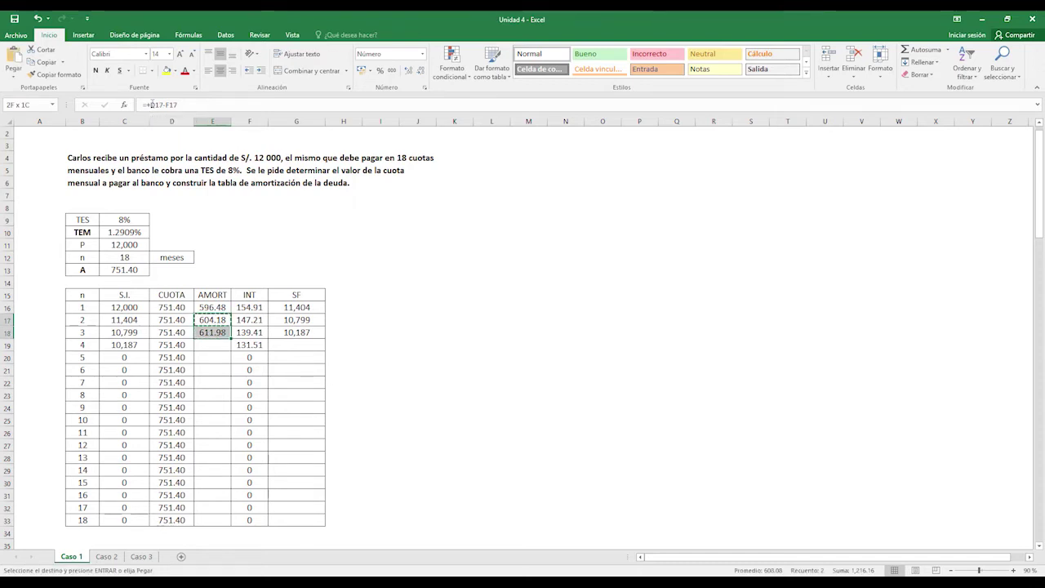
key(Return)
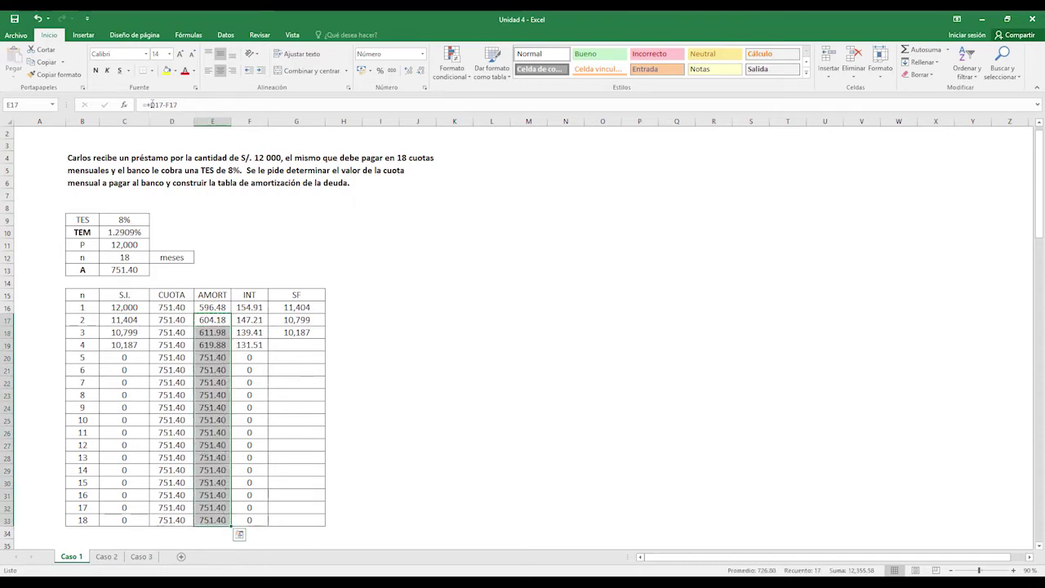
- Copy the SF formula in G18 down through period 18 in G33
key(Right)
key(Right)
key(Down)
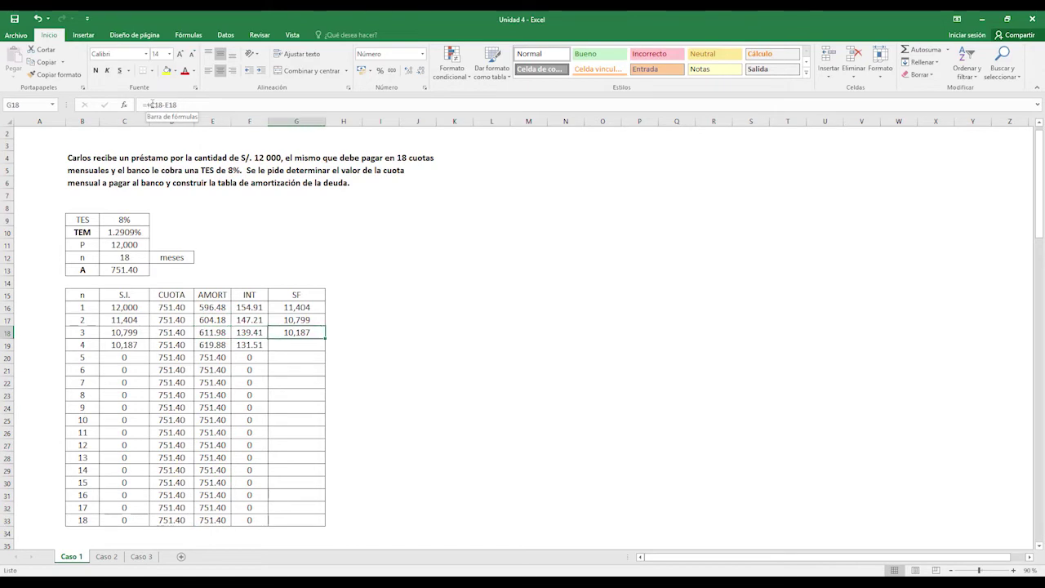
key(ctrl+c)
key(shift+Down)
key(shift+Down)
key(shift+Down)
key(shift+Down)
key(shift+Down)
key(shift+Down)
key(shift+Down)
key(shift+Down)
key(shift+Down)
key(shift+Down)
key(shift+Down)
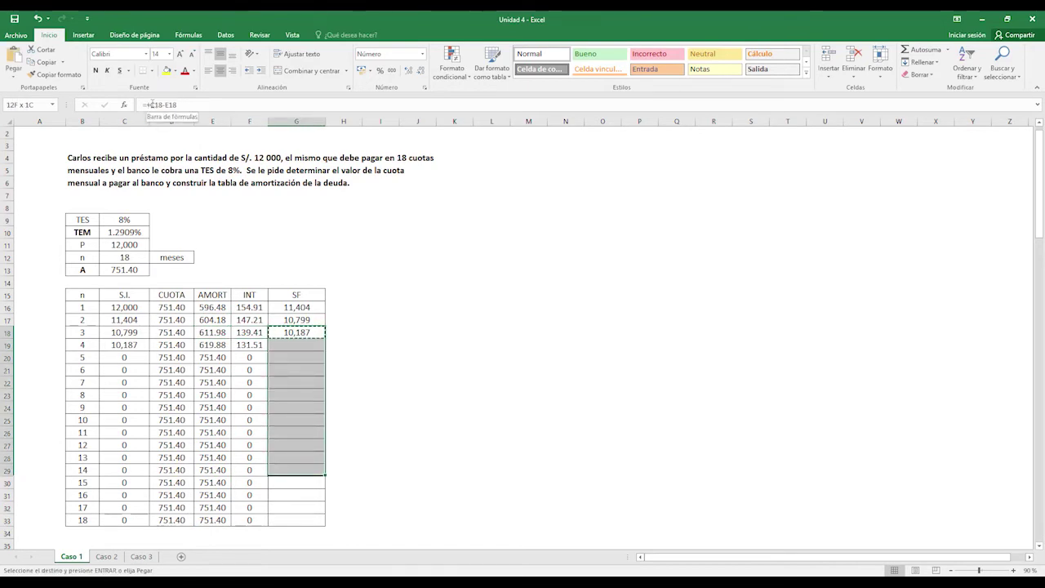
key(shift+Down)
key(shift+Down)
key(shift+Down)
key(shift+Down)
key(Return)
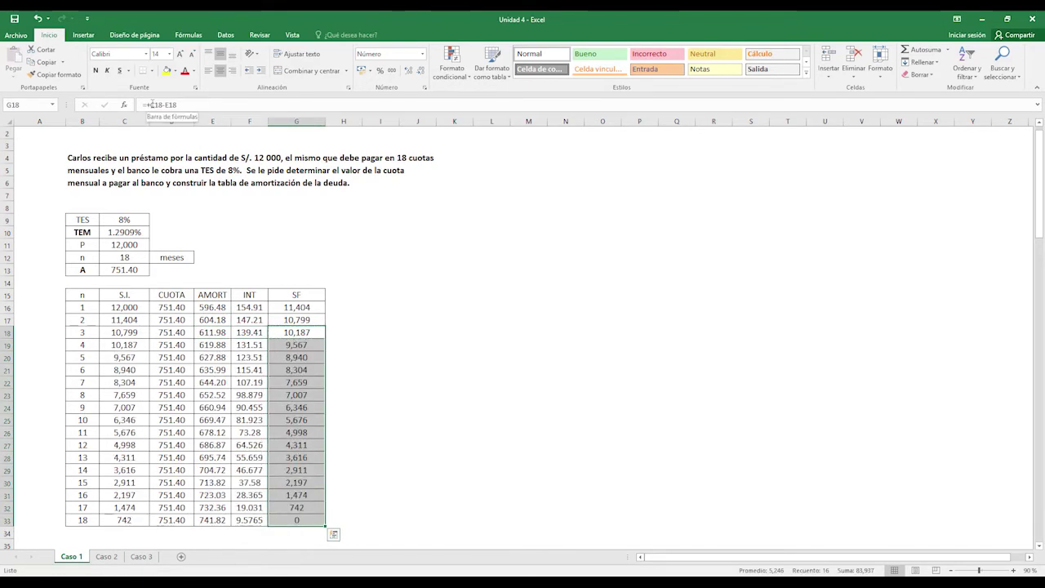
- Review the completed amortization table, checking the S.I. cell C18 and the period 18 final balance in G33
key(Left)
key(Left)
key(Left)
key(Left)
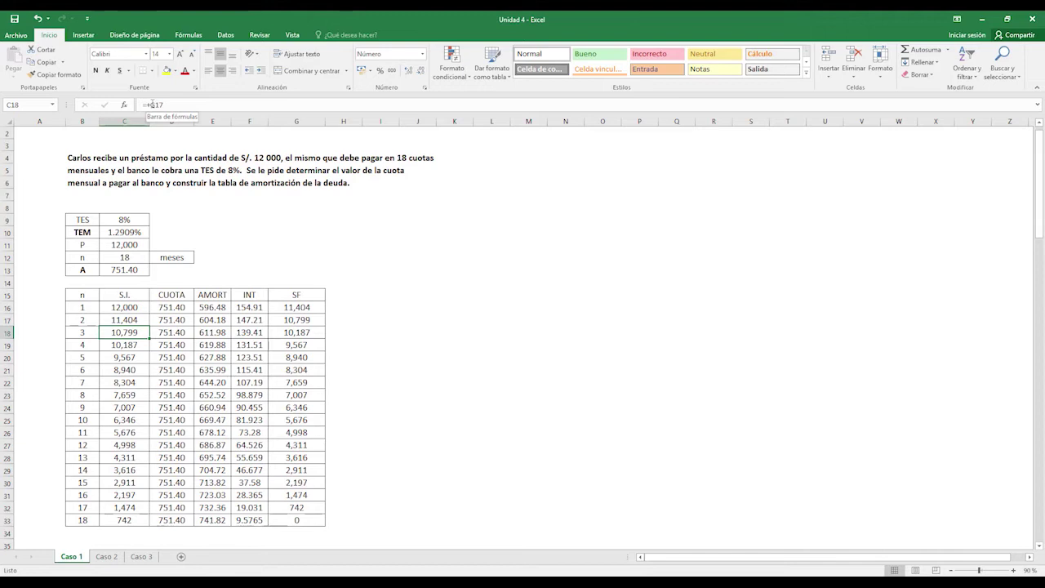
click(298, 519)
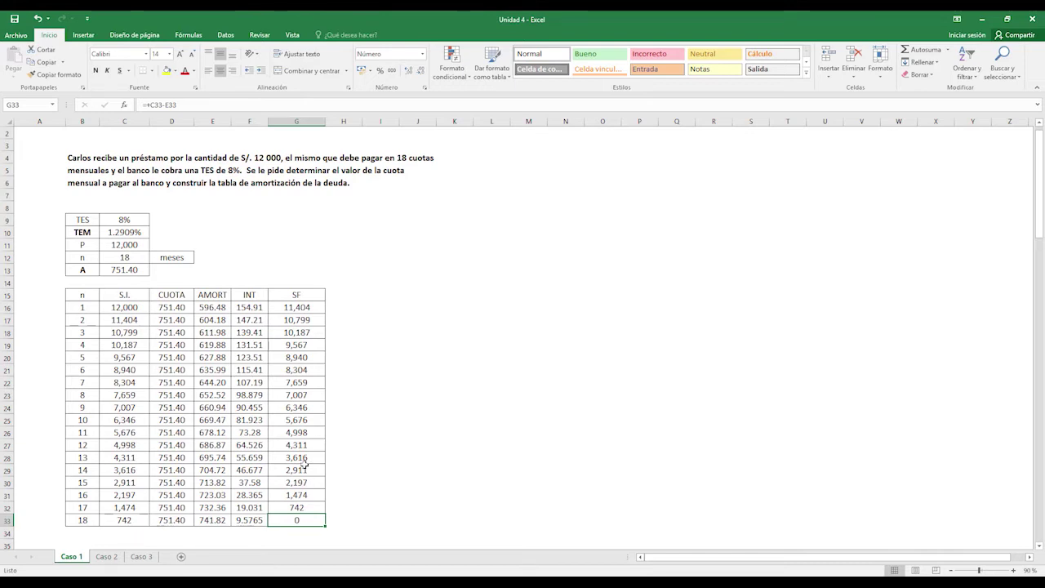
- Switch to the Caso 2 sheet and replace the Vida útil unit in D9 with "meses"
click(110, 560)
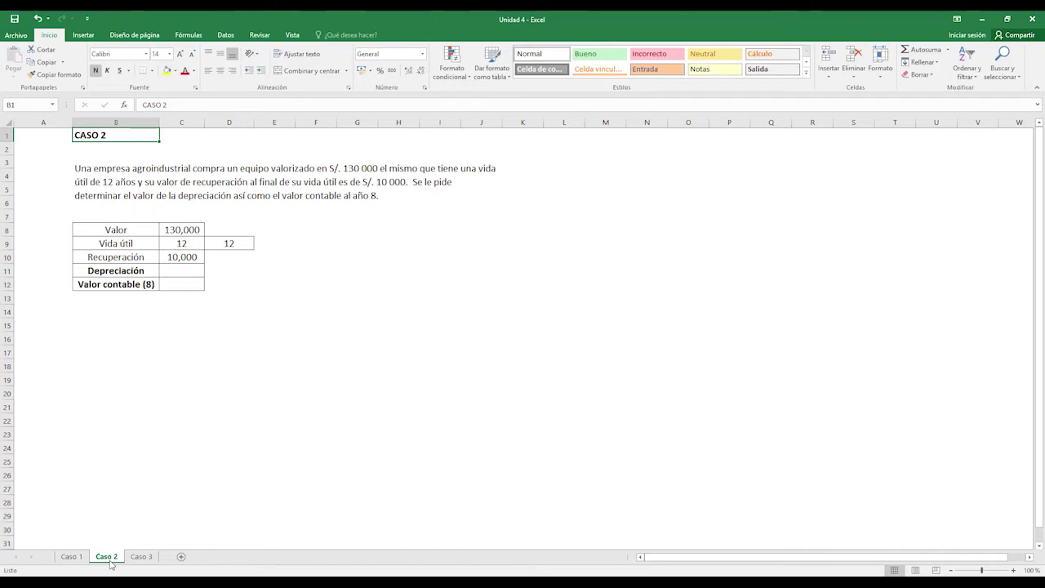
click(178, 231)
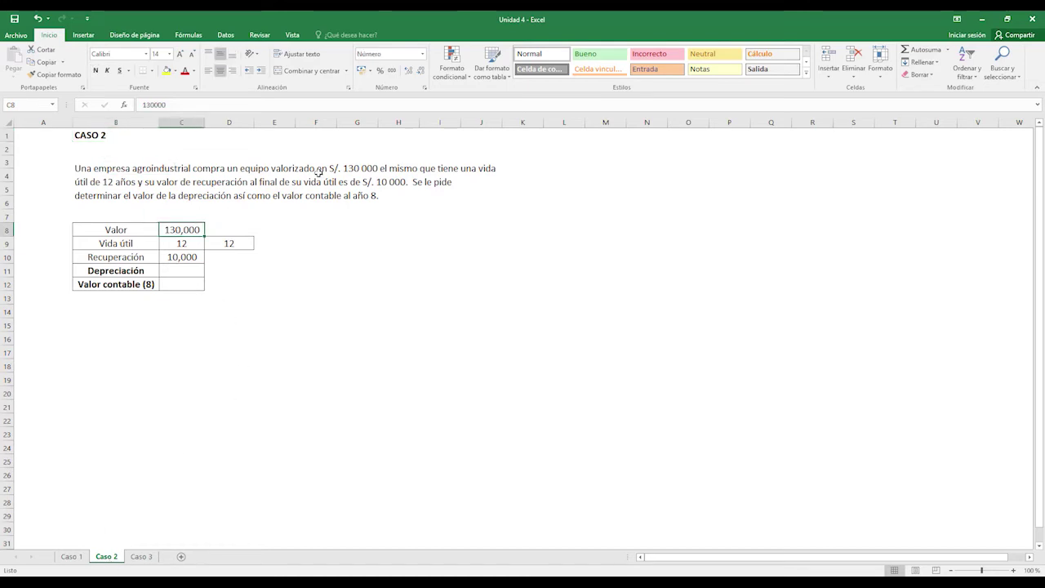
key(Down)
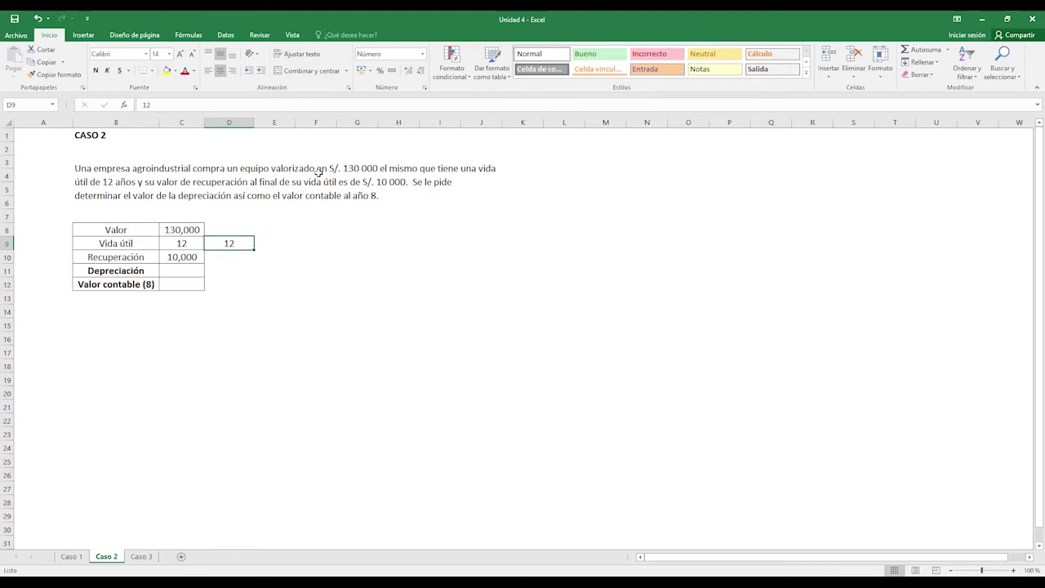
text(meses)
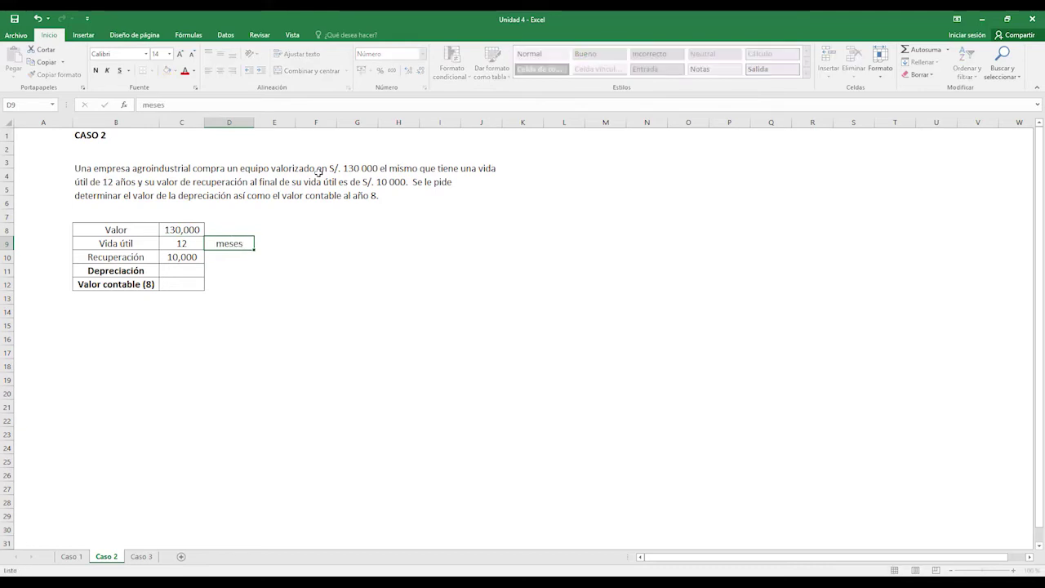
key(Return)
key(Left)
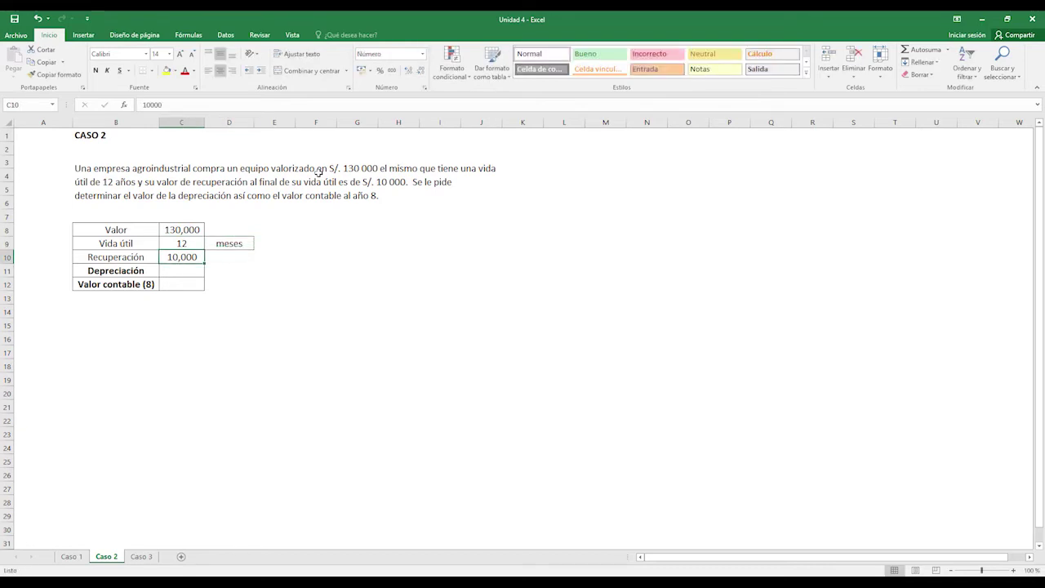
- Calculate the Depreciación in C11 with the formula =(C8-C10)/C9
key(Down)
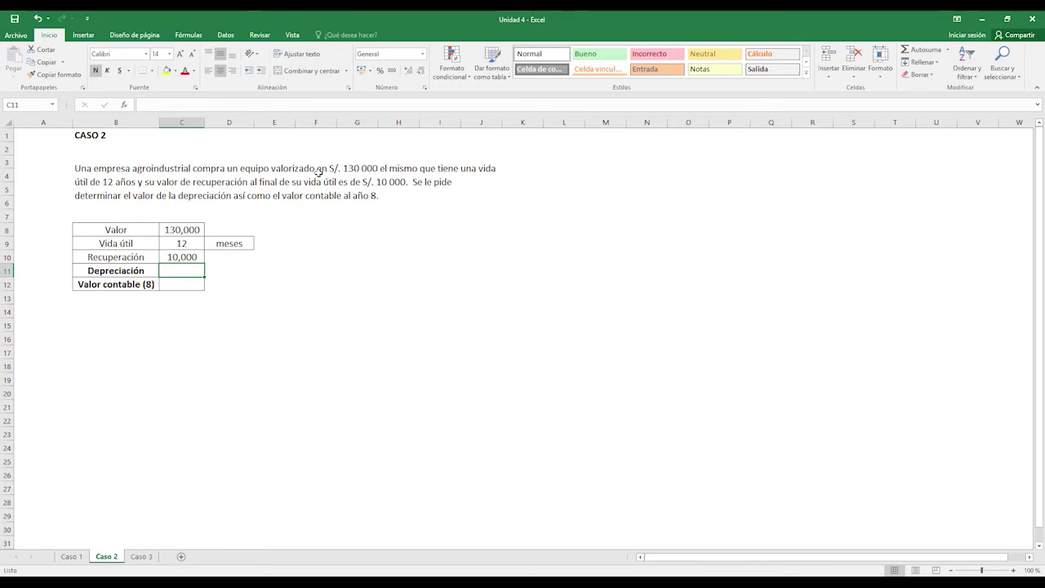
text(=()
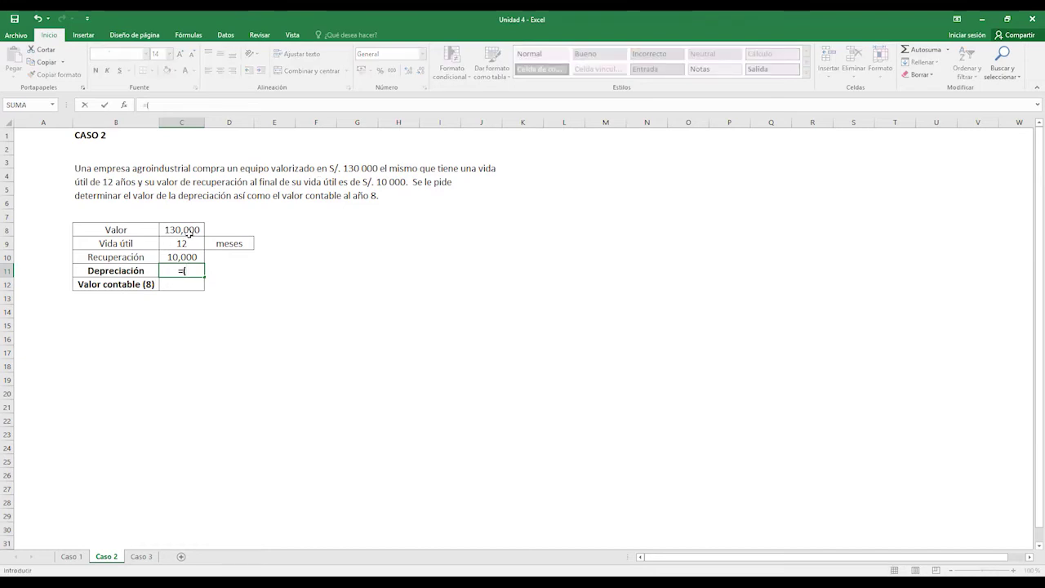
click(190, 231)
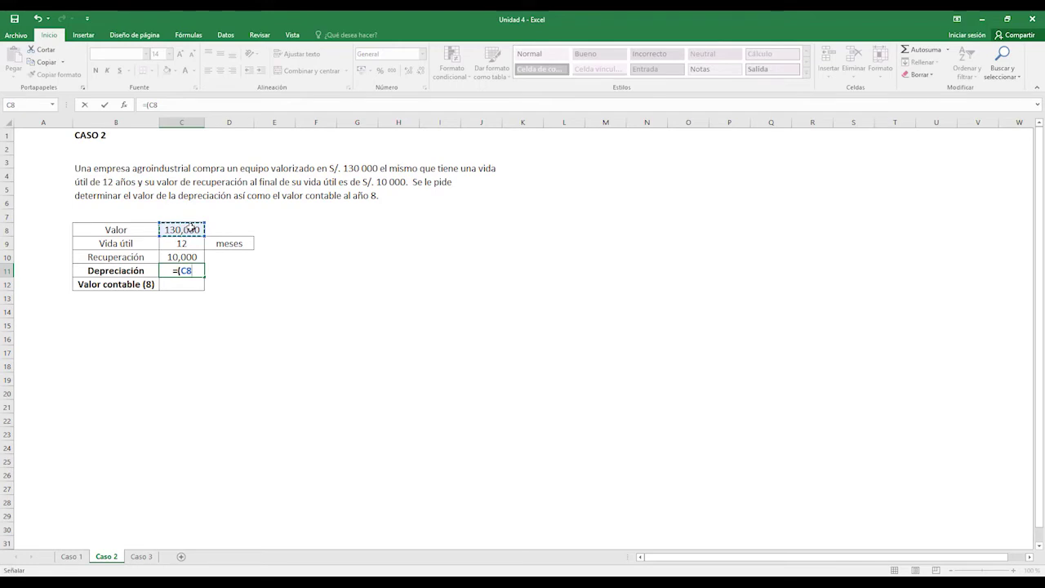
text(-)
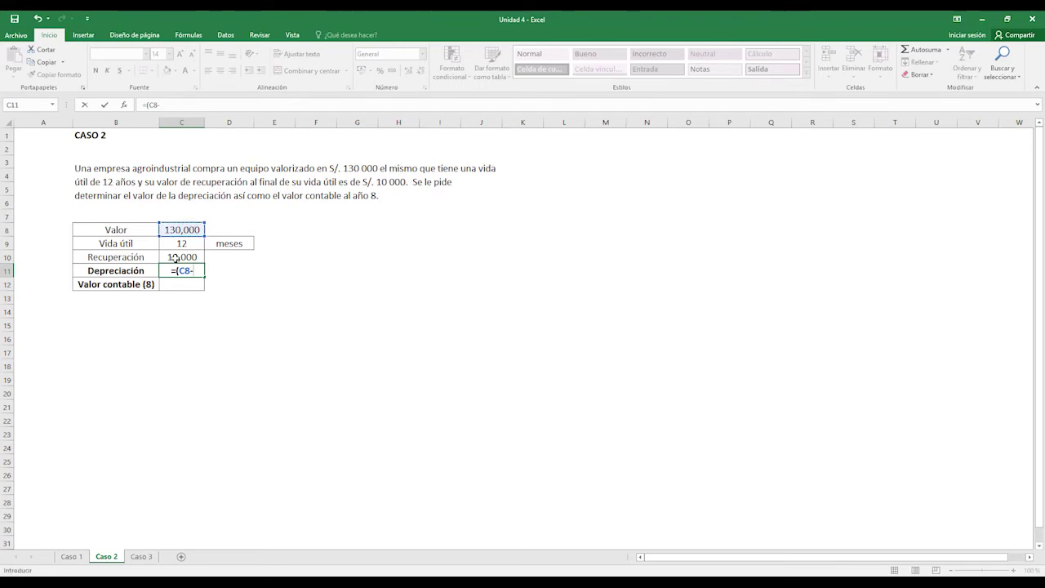
click(181, 256)
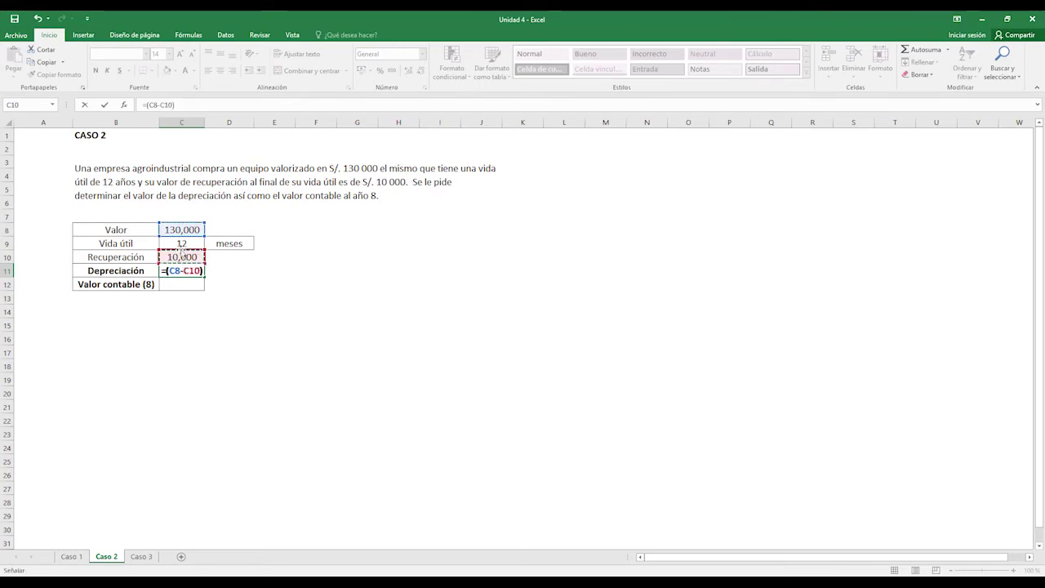
text()/)
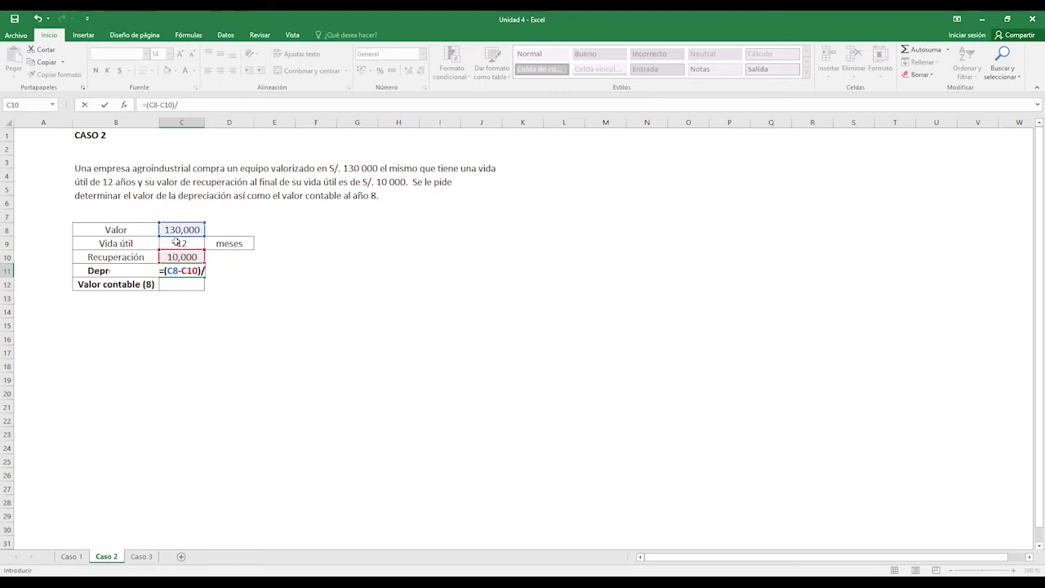
click(176, 242)
key(Return)
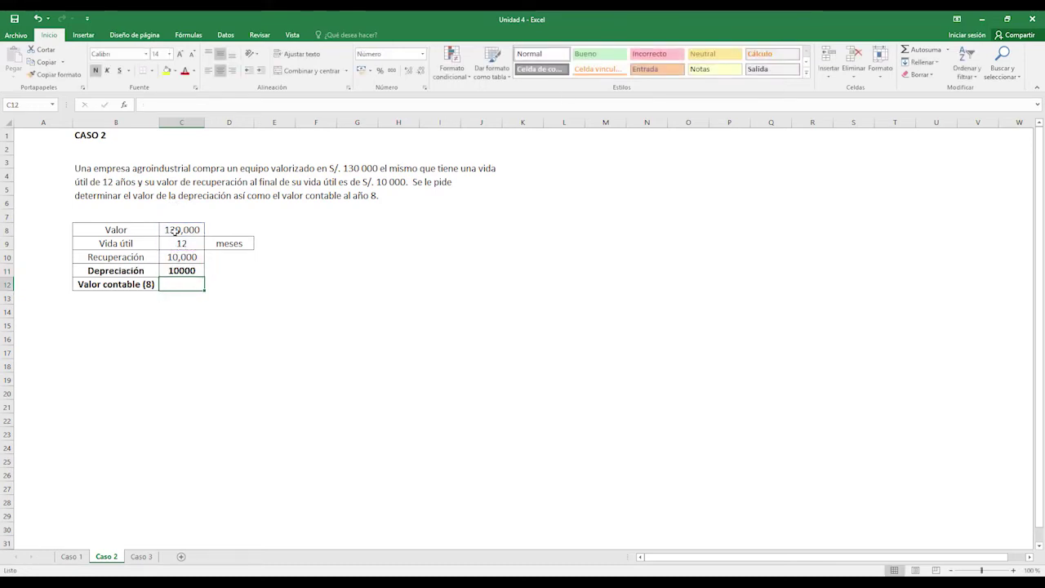
- Copy the cell format of Valor in C8 to the Depreciación cell C11 and make C11 bold
click(176, 232)
click(55, 74)
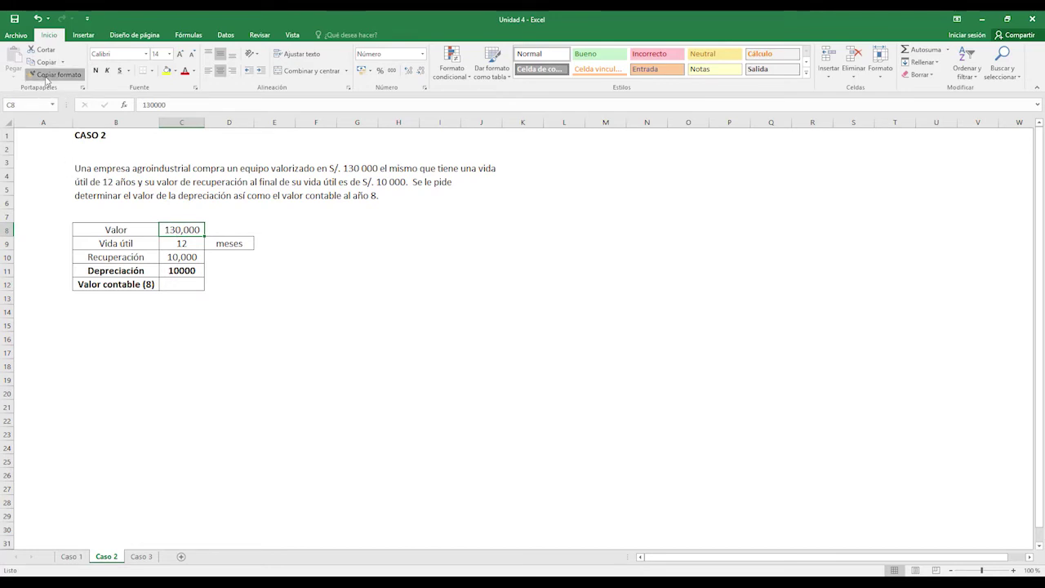
click(181, 270)
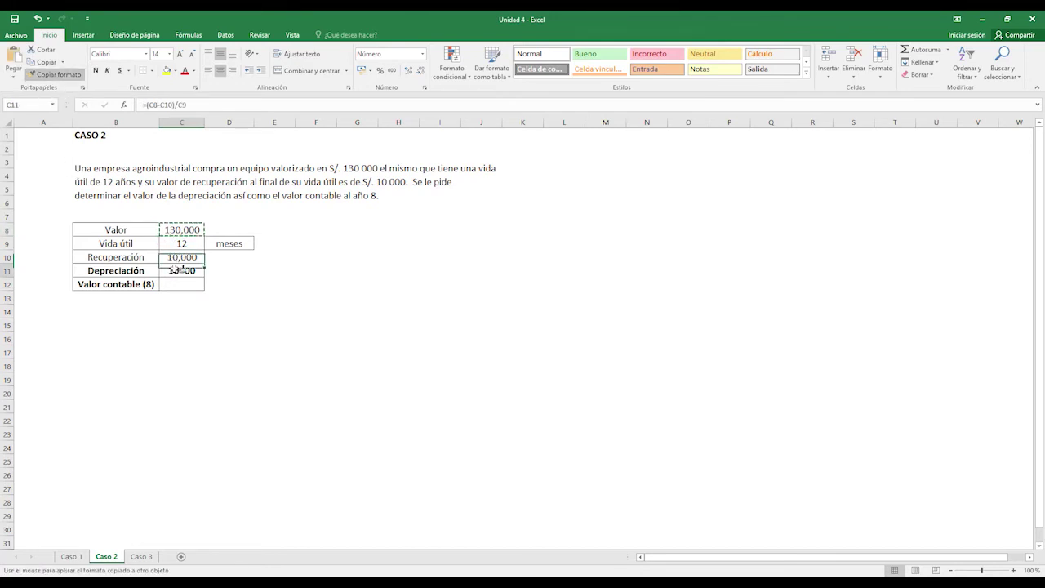
click(95, 71)
- Copy the cell format of C11 to the Valor contable (8) cell C12
click(180, 281)
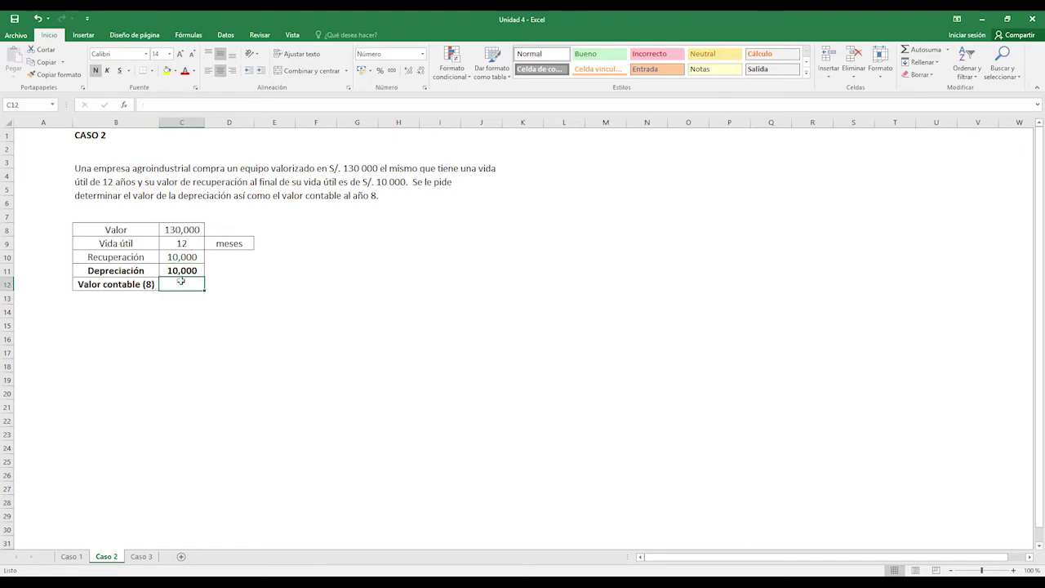
click(181, 270)
click(55, 74)
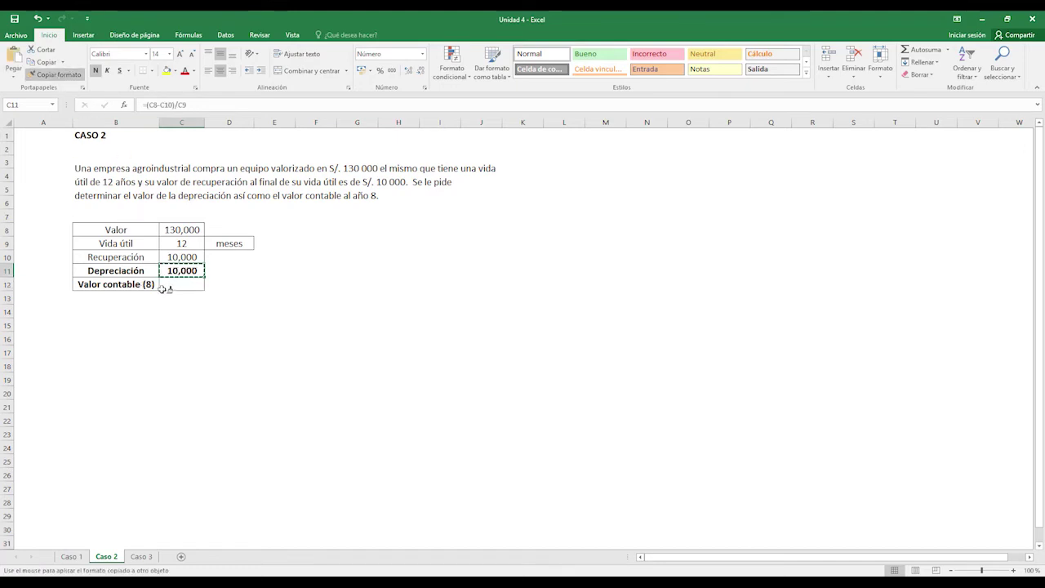
click(164, 287)
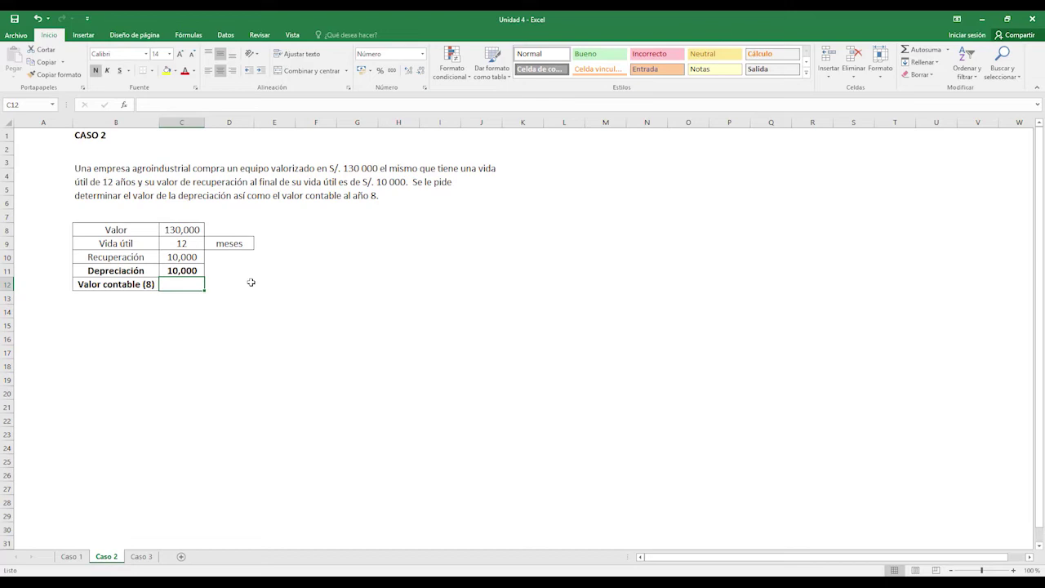
- Calculate the Valor contable (8) in C12 with the formula =C8-8*C11
text(=)
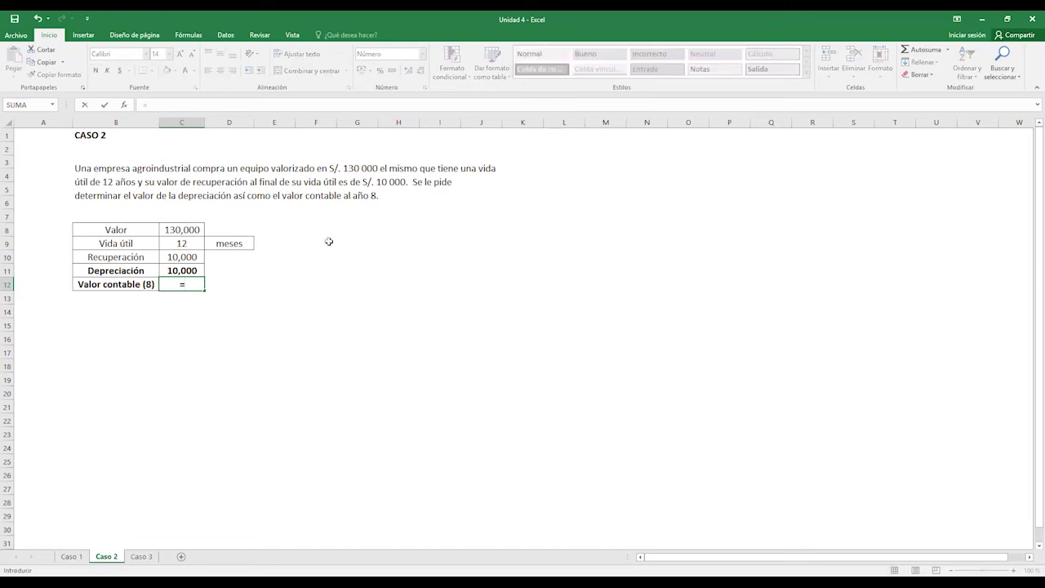
click(187, 229)
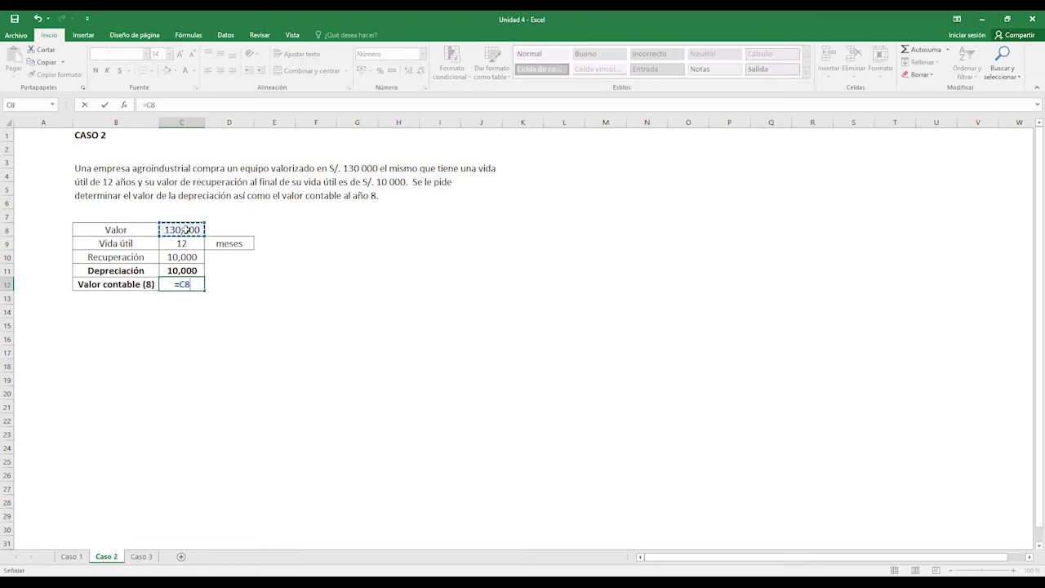
text(-)
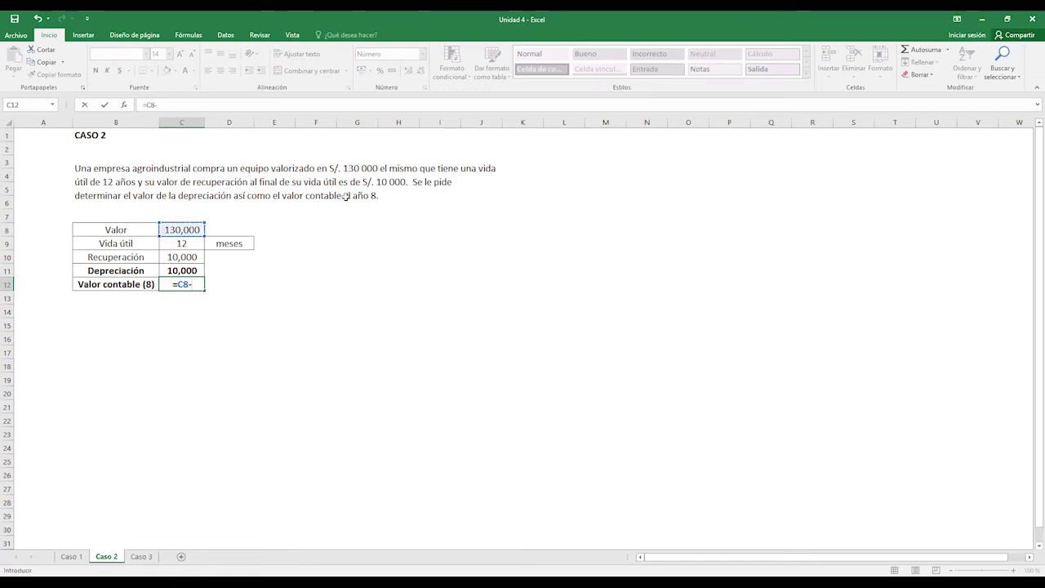
text(8*)
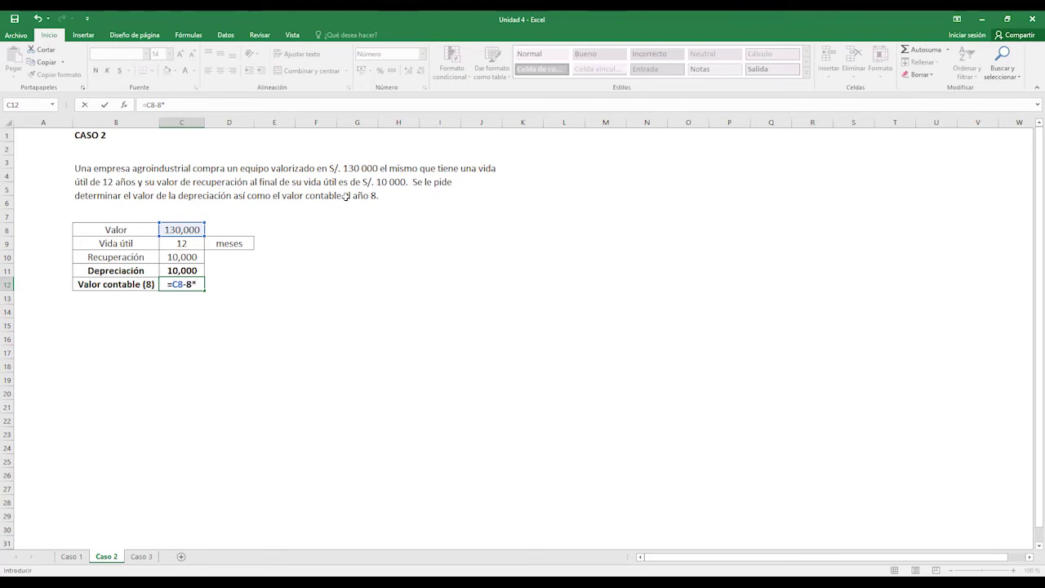
click(174, 267)
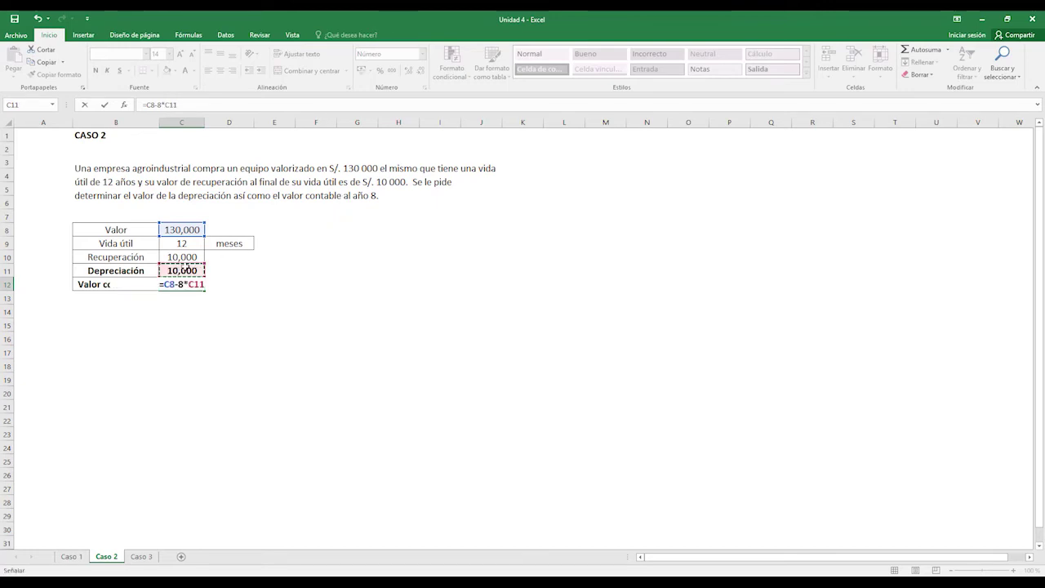
key(Return)
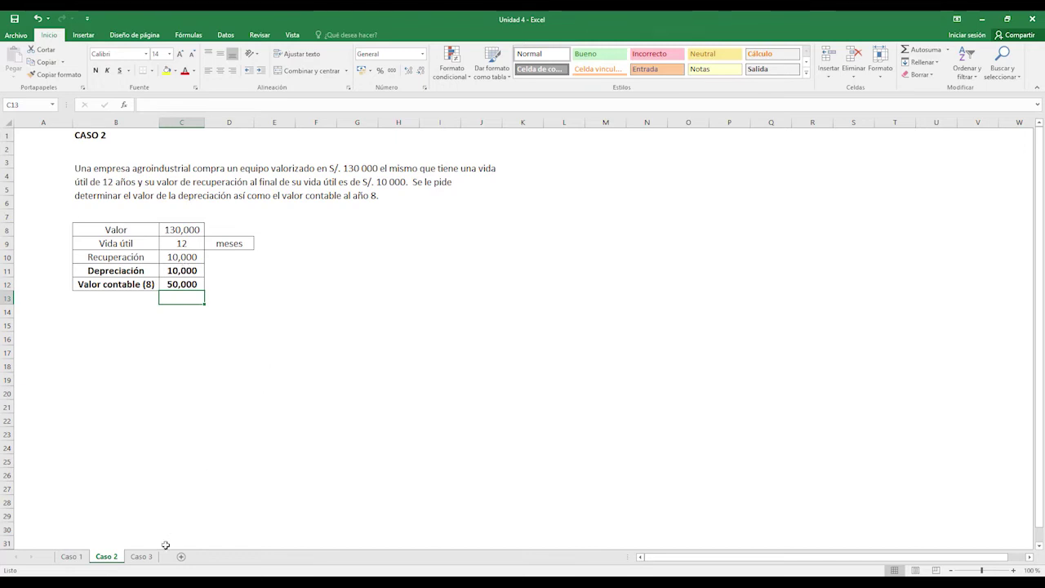
- On the Caso 3 sheet, format the Flujo cells E17:E21 as Número with zero decimals and a thousands separator
click(143, 556)
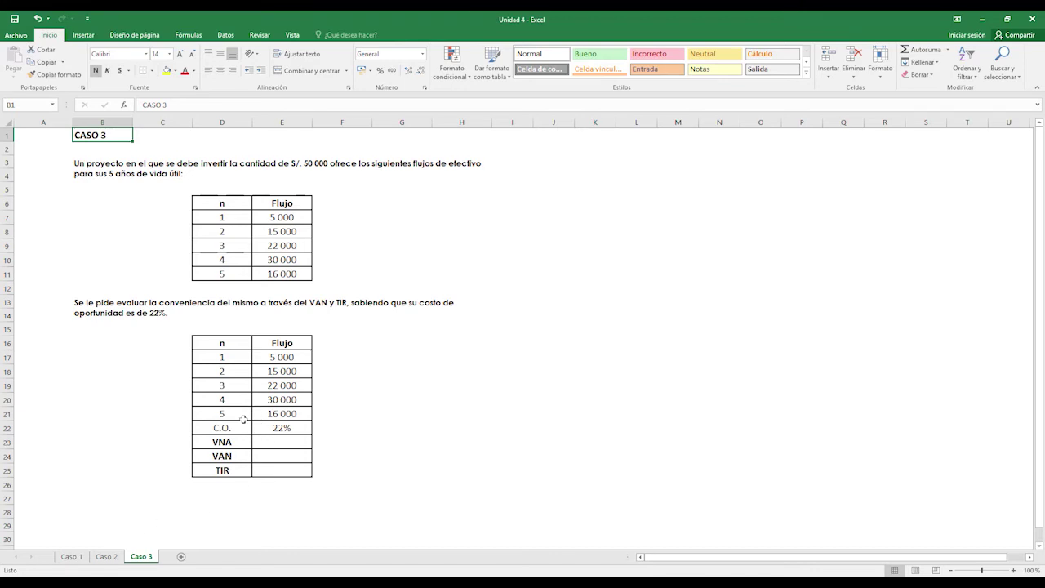
click(280, 358)
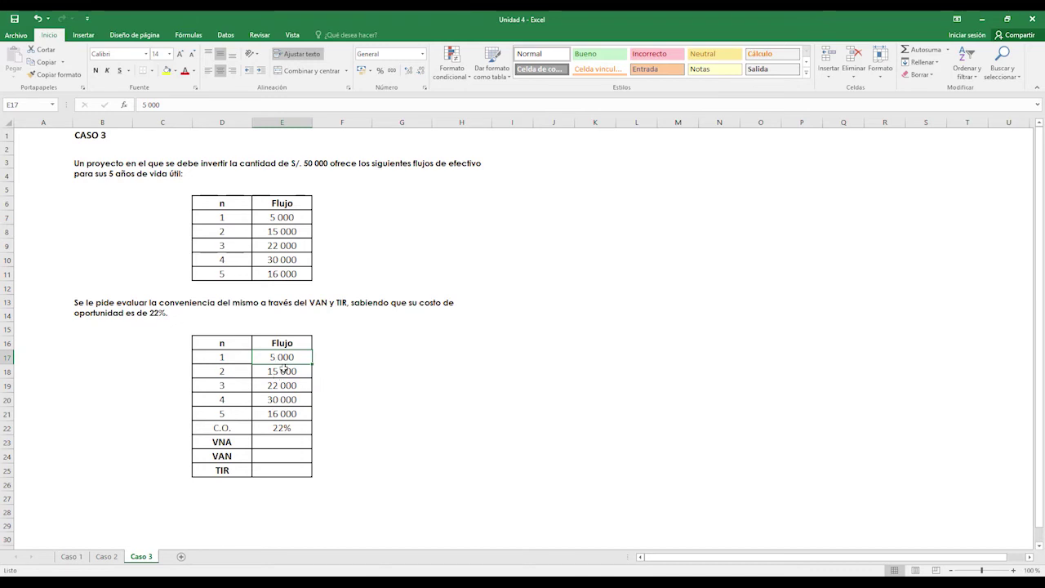
drag(280, 357, 281, 406)
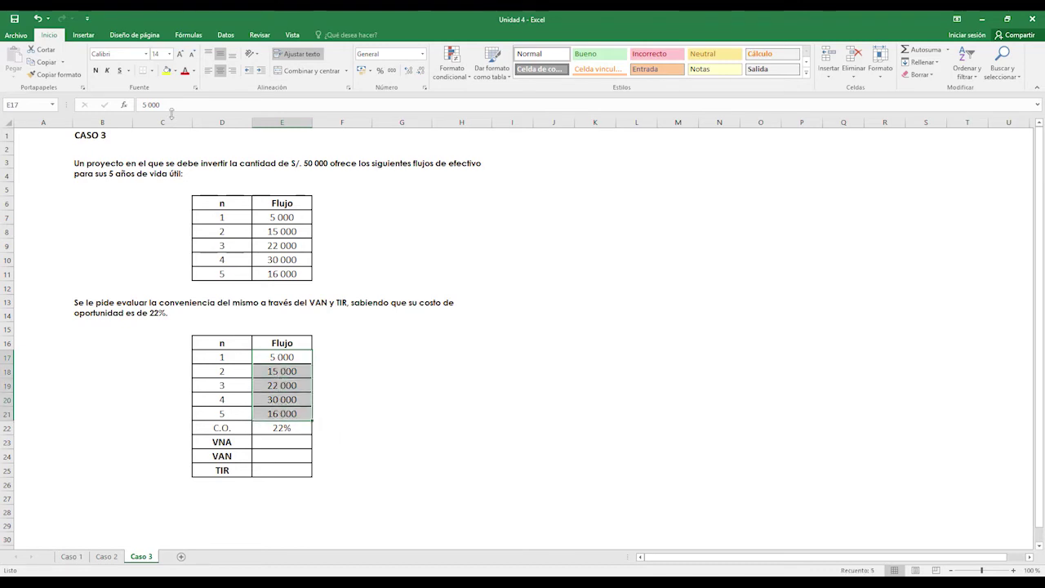
right_click(275, 376)
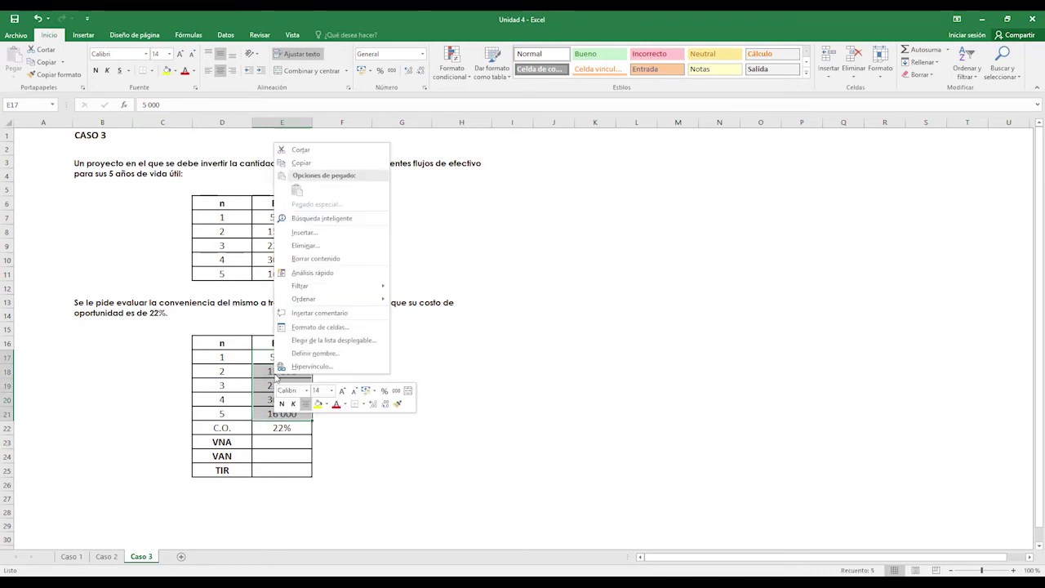
click(287, 327)
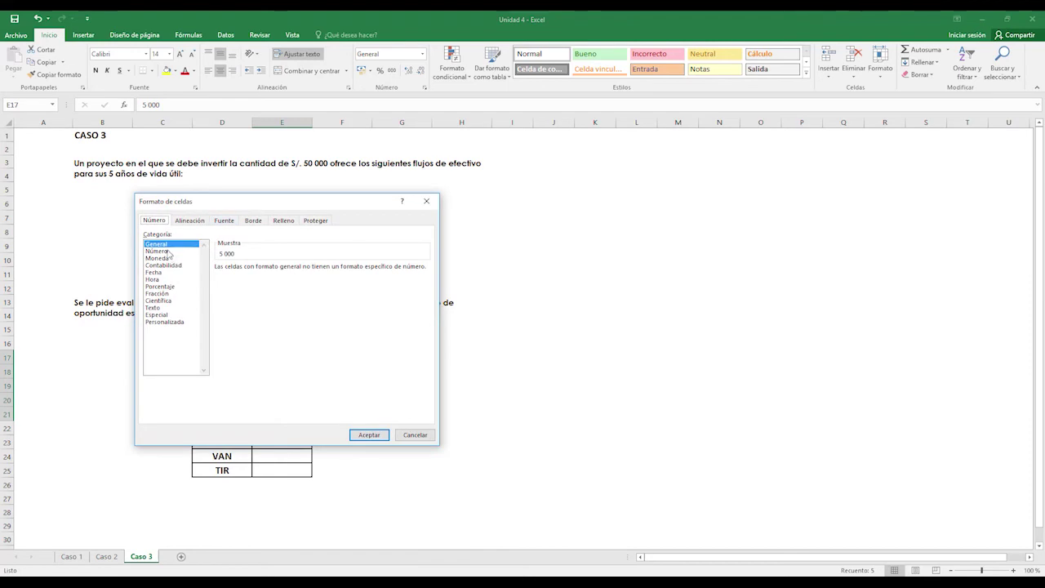
click(172, 250)
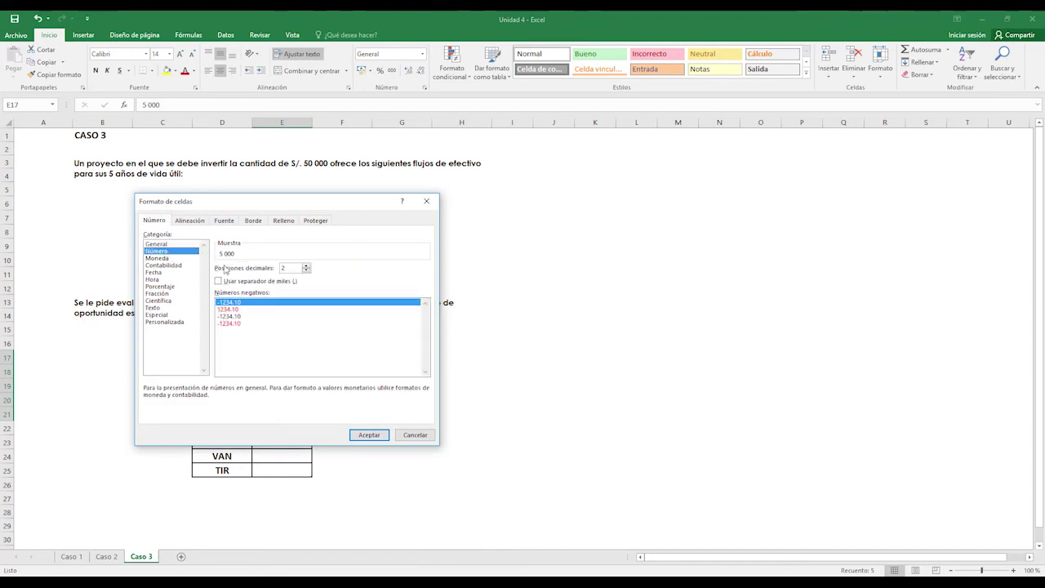
click(306, 270)
click(306, 270)
click(369, 435)
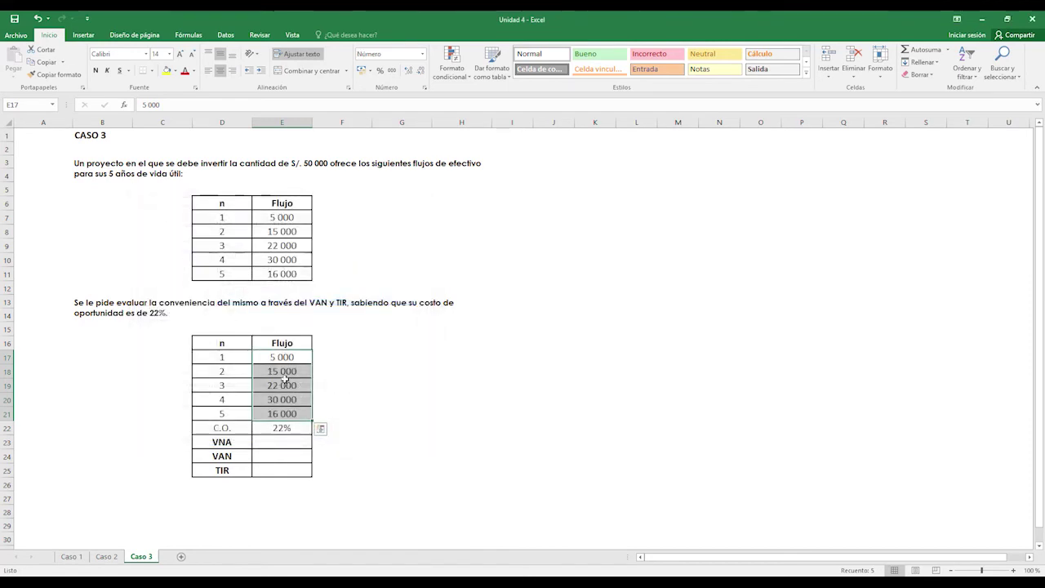
- Re-enter the Flujo amounts in E17:E21 as the numbers 5000, 15000, 22000, 30000 and 16000
click(285, 359)
text(5,00)
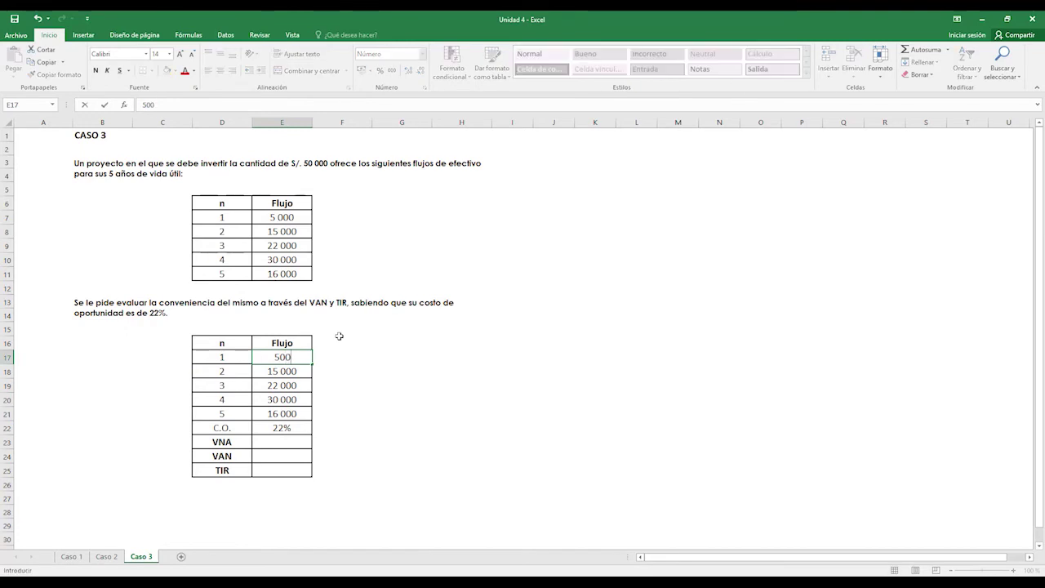
text(0)
key(Return)
text(15000)
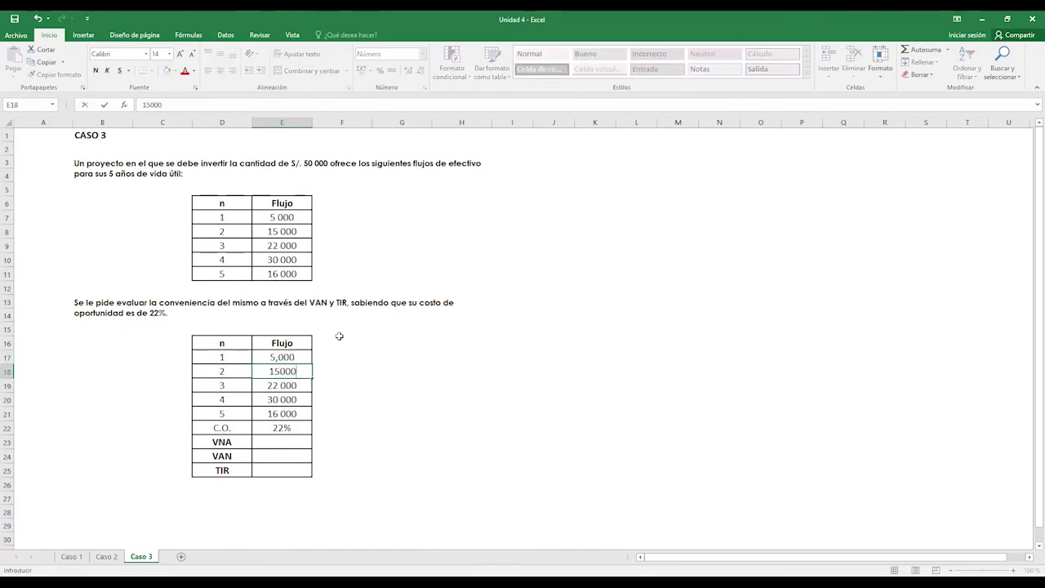
key(Return)
text(22000)
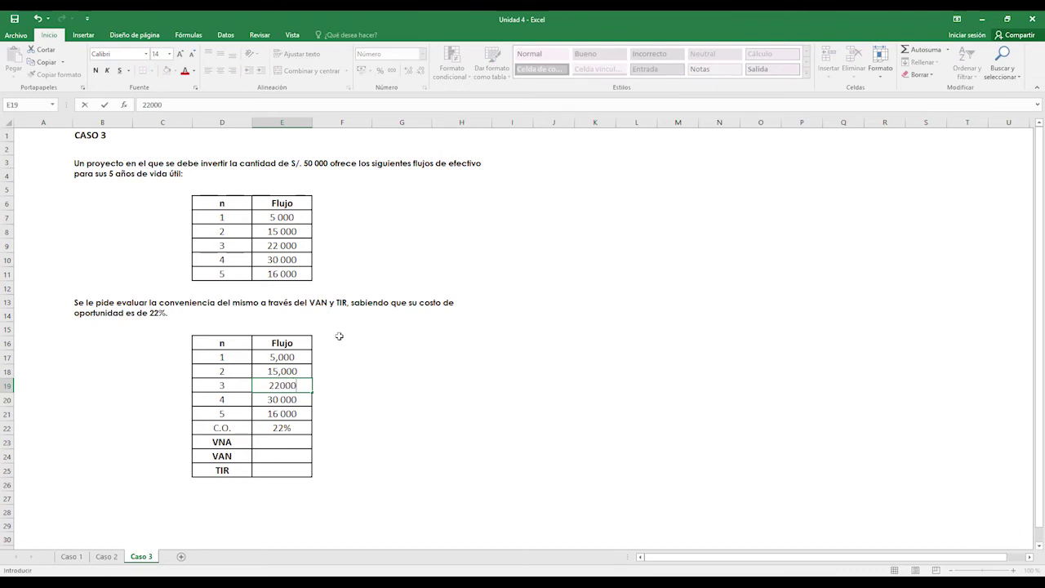
key(Return)
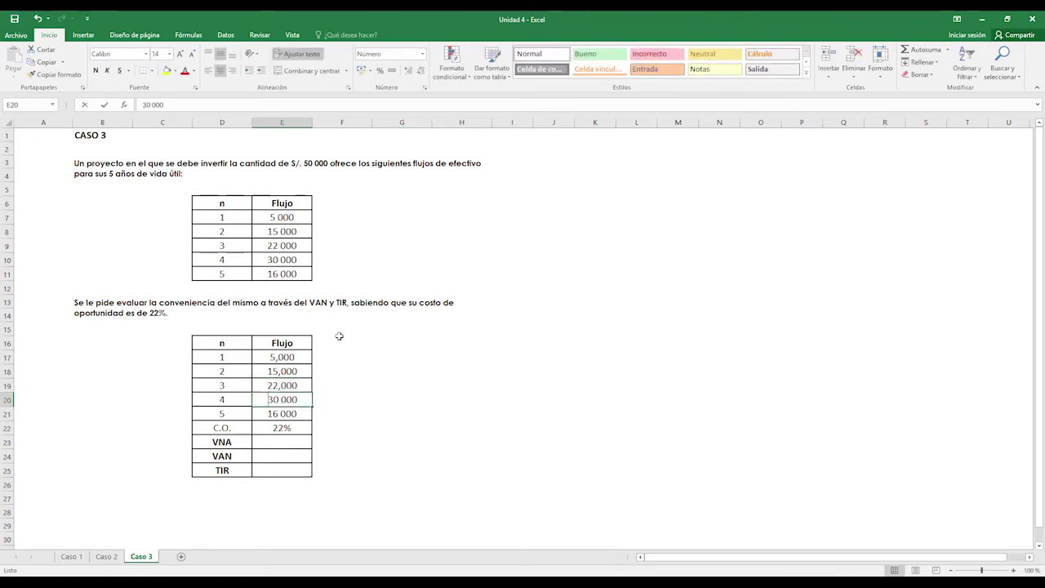
text(30000)
key(Return)
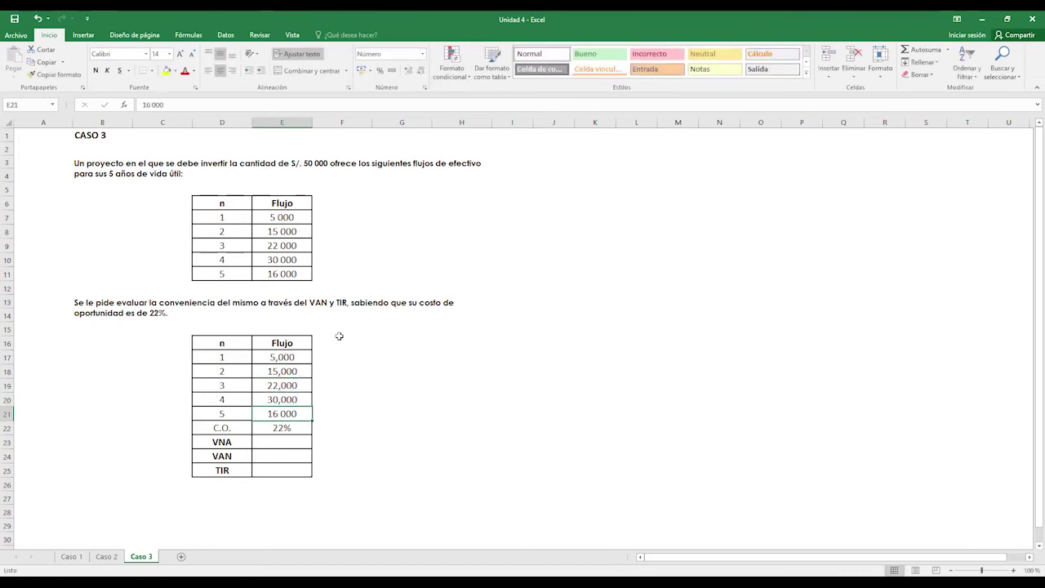
text(16000)
key(Return)
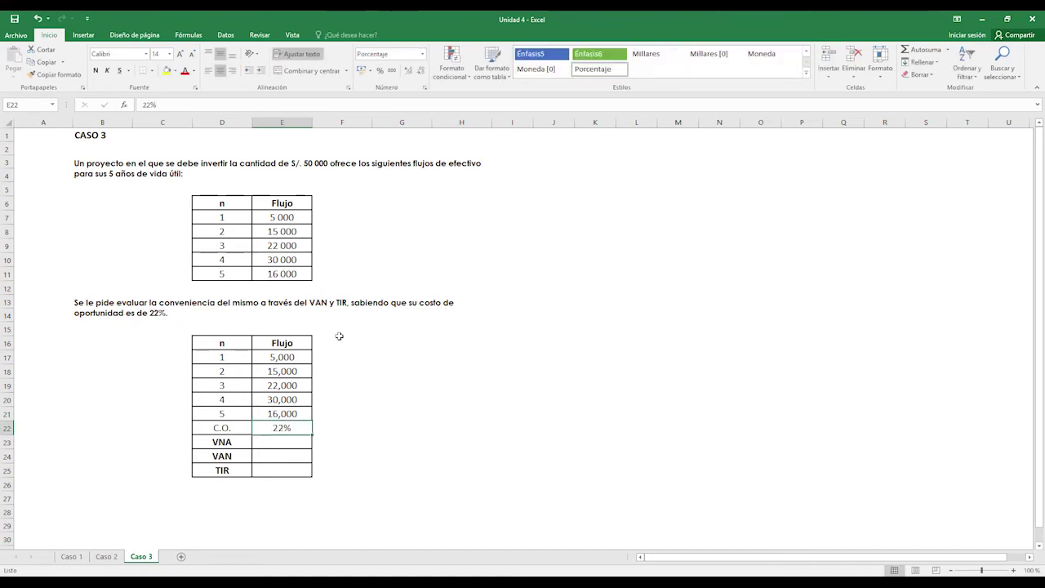
- Calculate the VNA in E23 with the formula =VNA(E22;E17:E21)
key(Return)
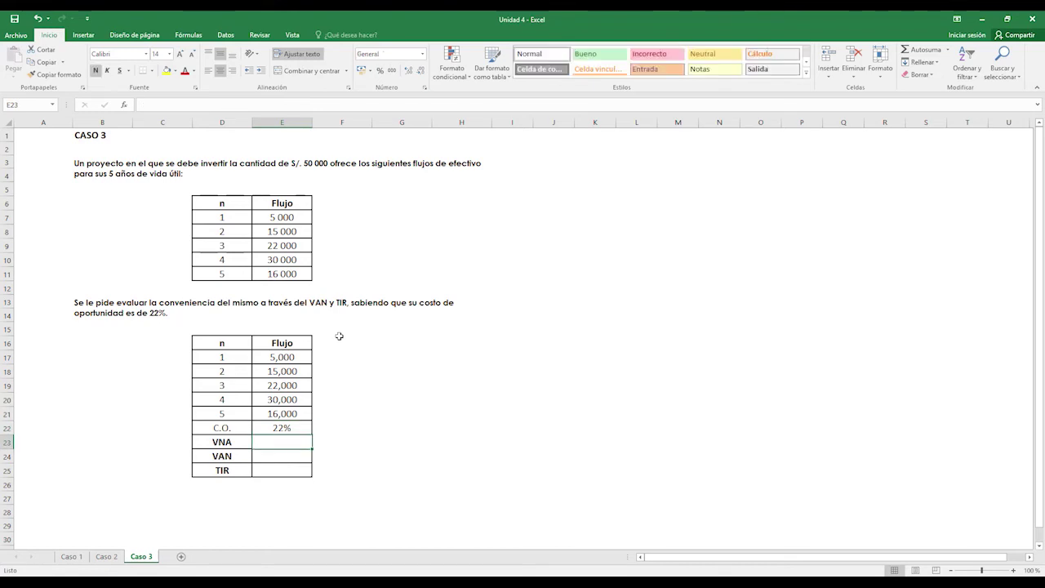
text(=vna)
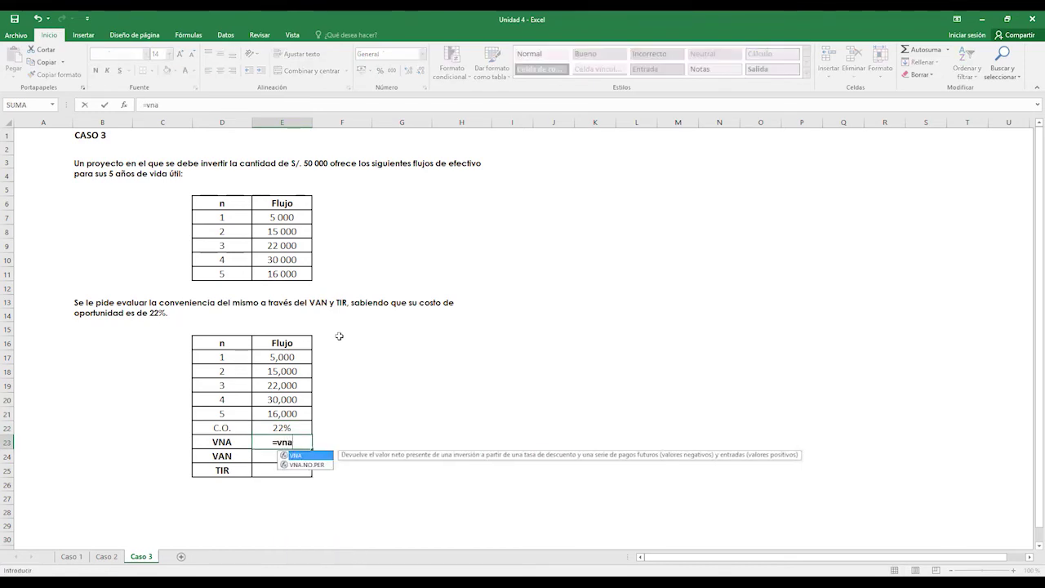
text(()
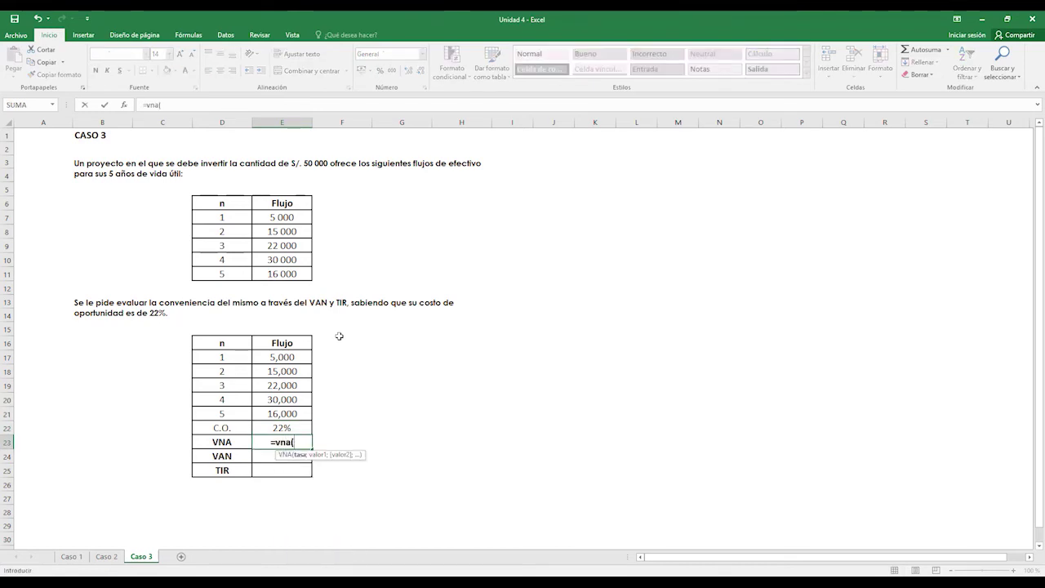
click(278, 429)
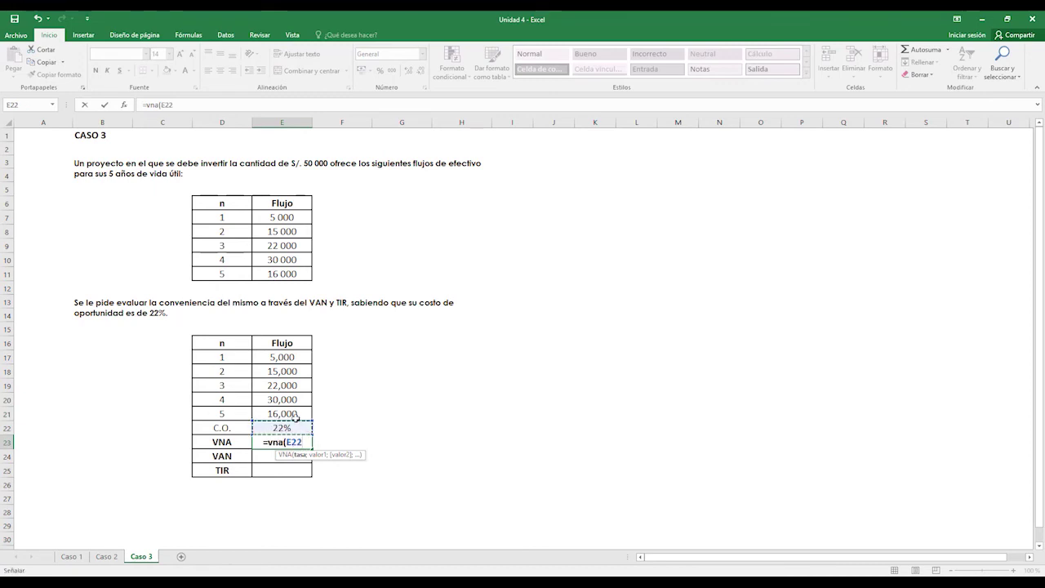
text(;)
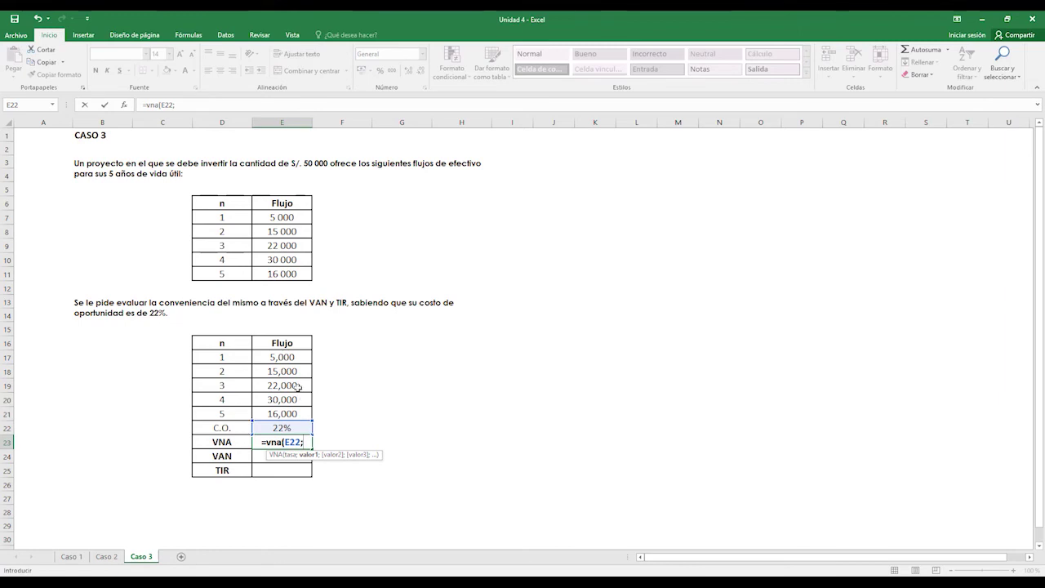
drag(275, 357, 281, 413)
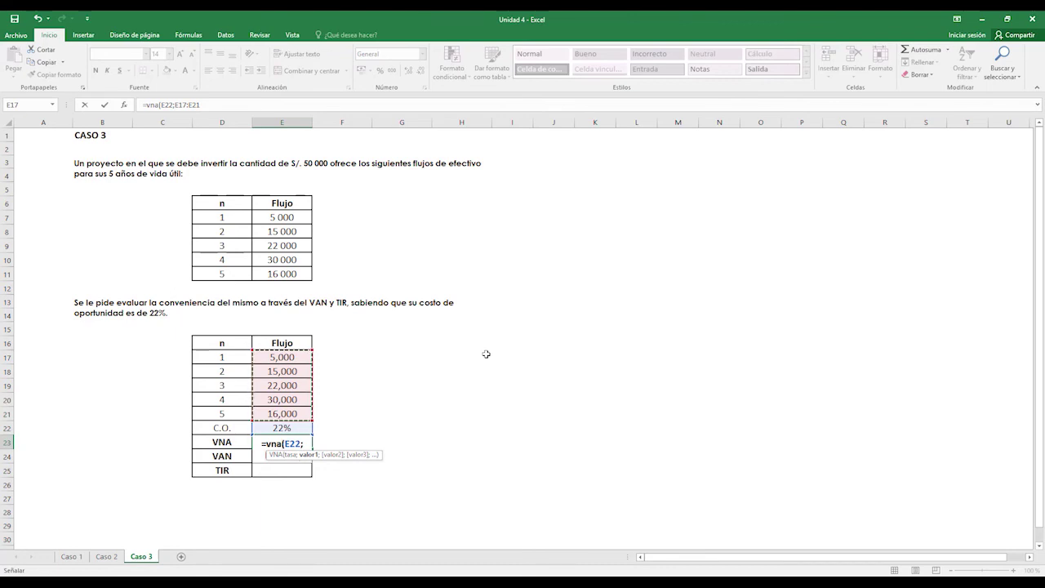
text())
key(Return)
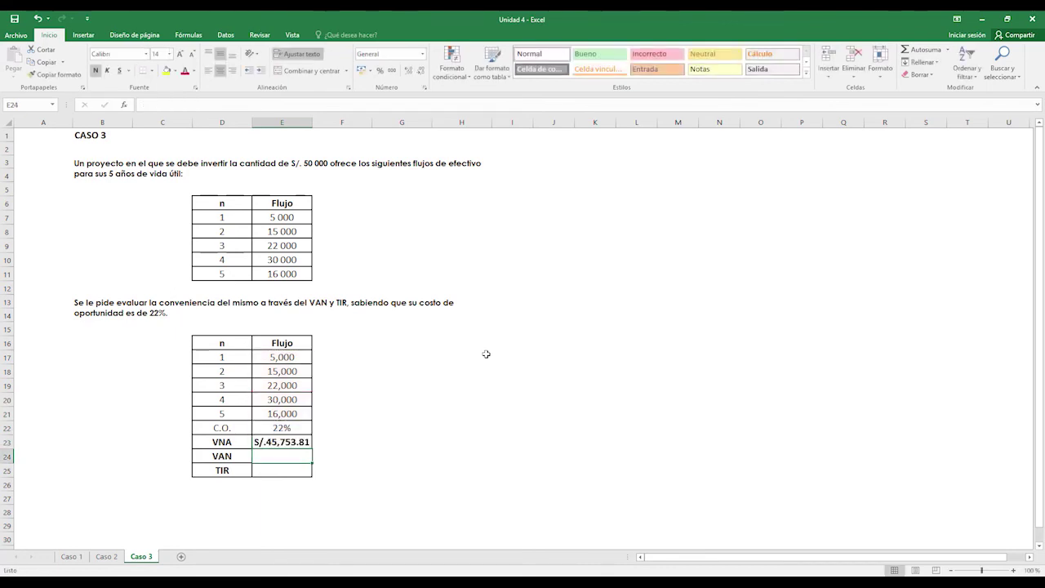
- Copy the cell format of the year 5 flow in E21 to the VNA cell E23 and make E23 bold
click(277, 415)
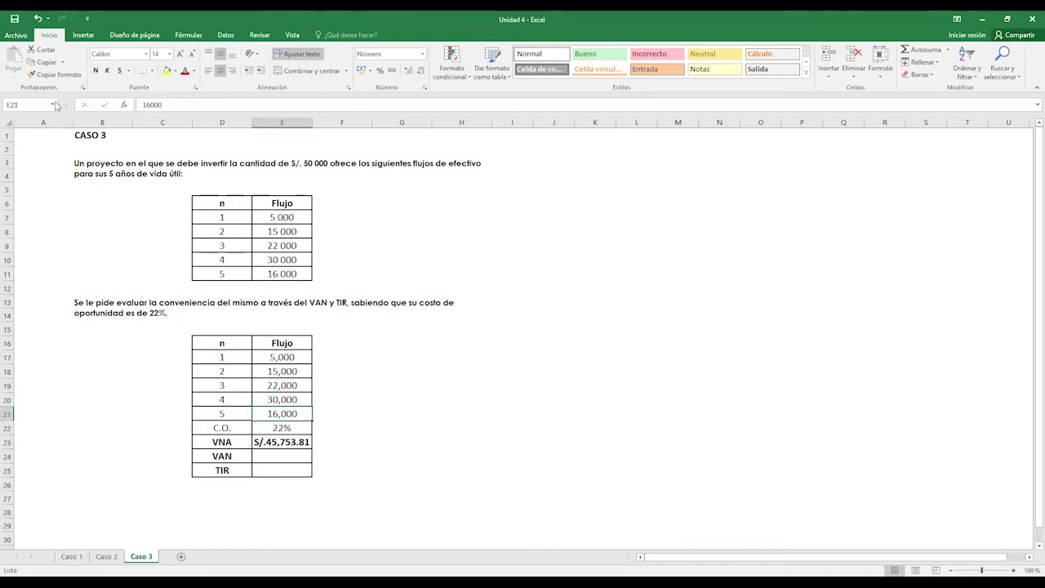
click(57, 75)
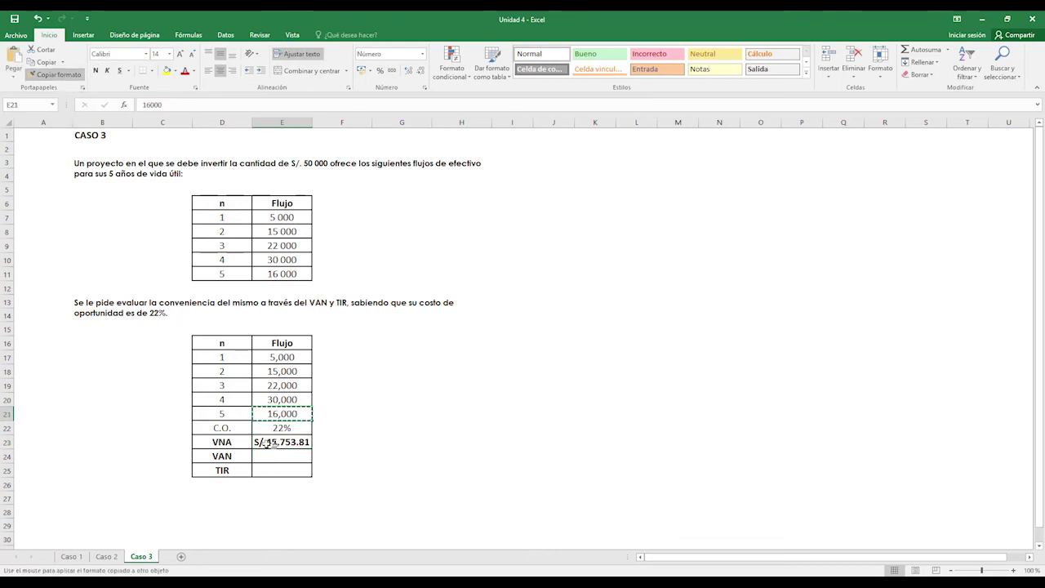
click(274, 443)
click(96, 70)
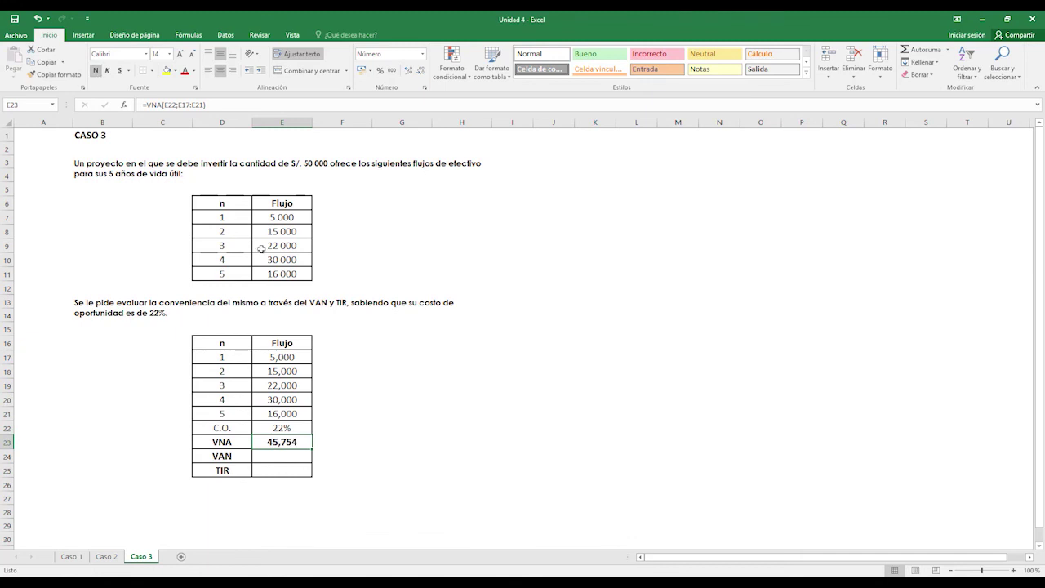
- Calculate the VAN in E24 with the formula =E23-50000
click(293, 459)
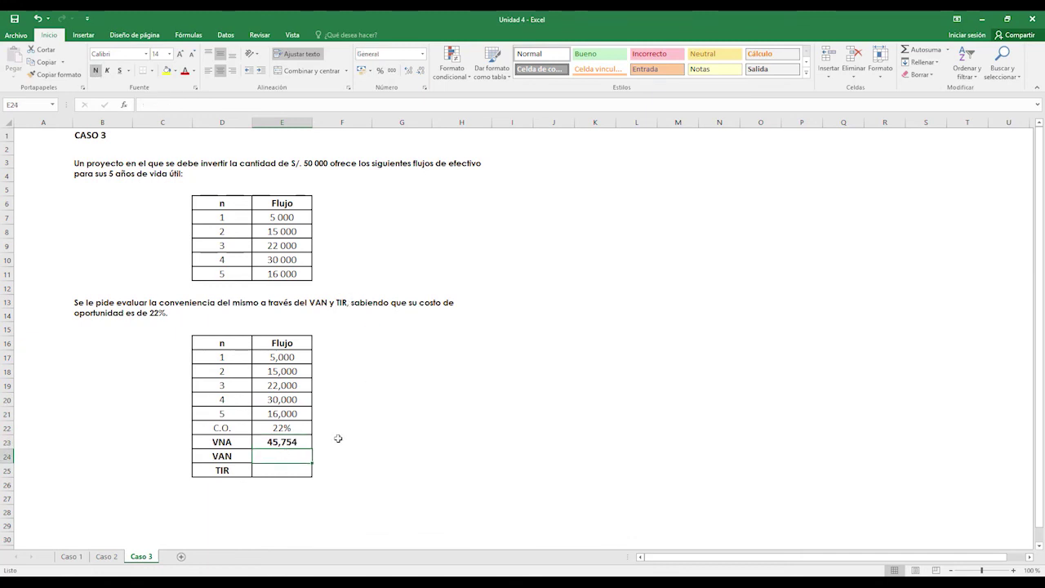
text(=)
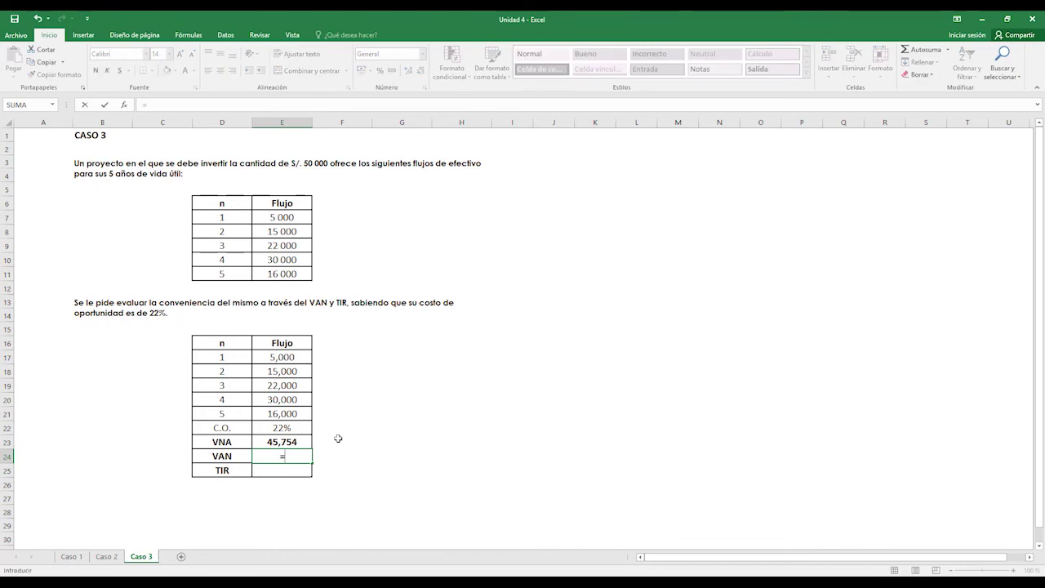
click(284, 441)
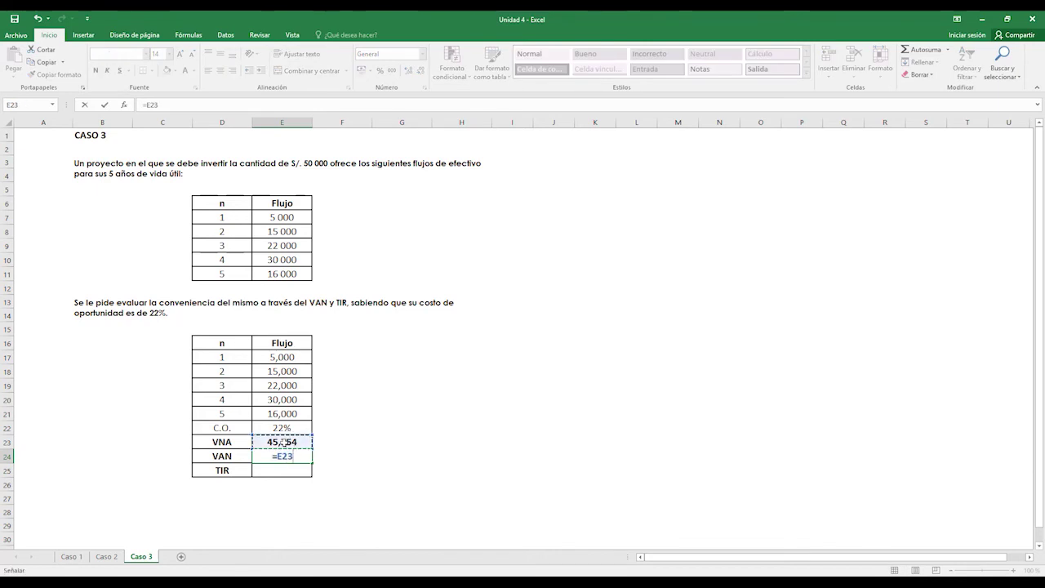
text(-50000)
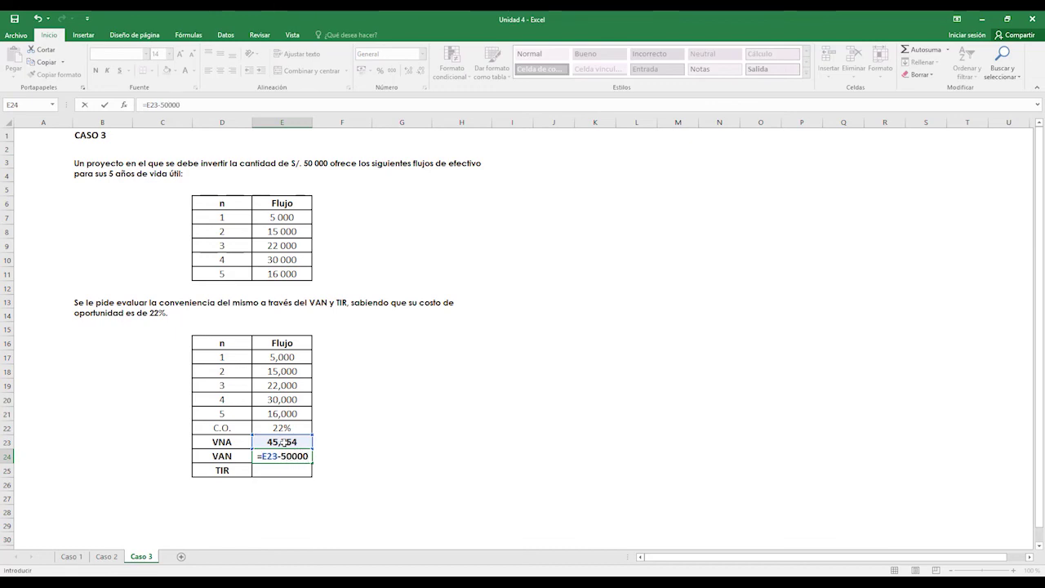
key(ctrl+Return)
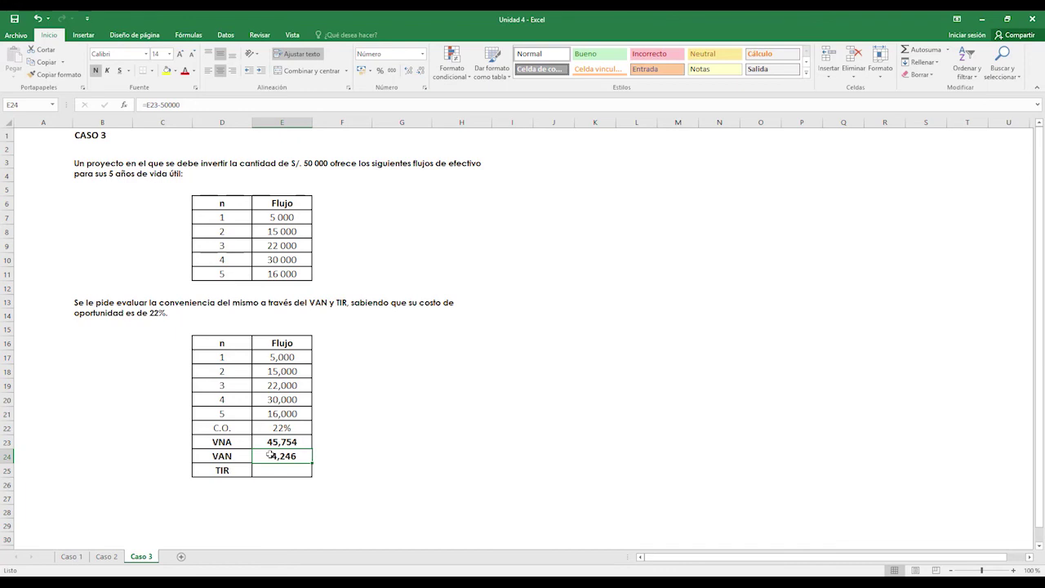
- Format the VAN cell E24 to display negative numbers in red with a minus sign
right_click(271, 455)
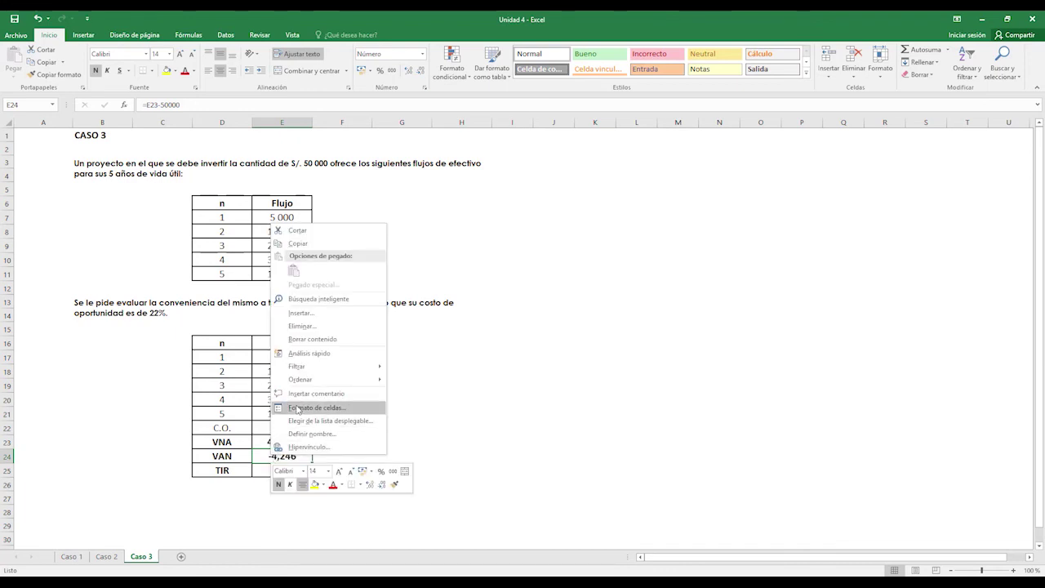
click(299, 408)
click(238, 401)
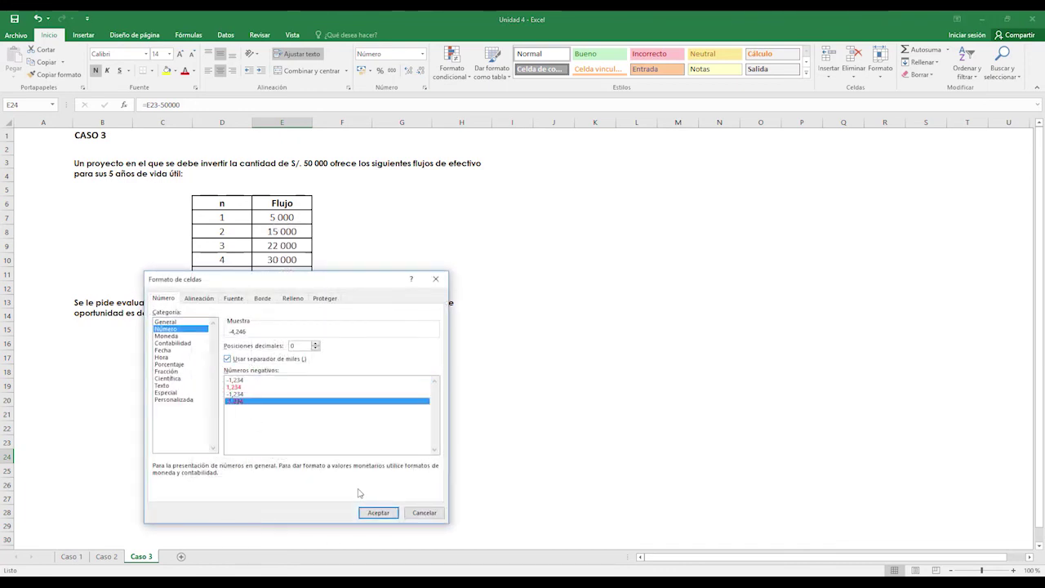
click(374, 512)
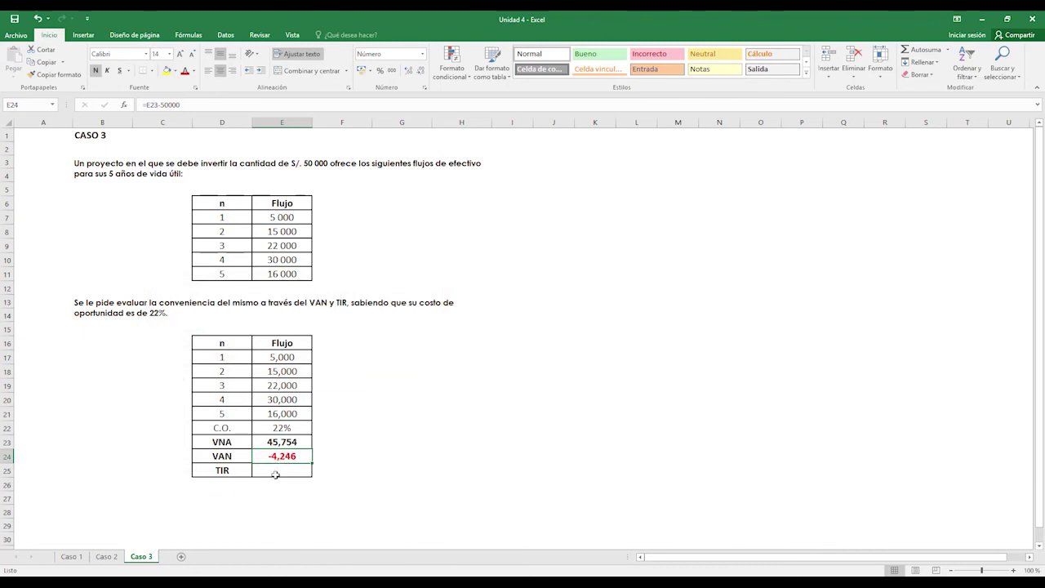
- Insert a new row above year 1 in the lower flow table and enter 0 as its n value in D17
click(275, 475)
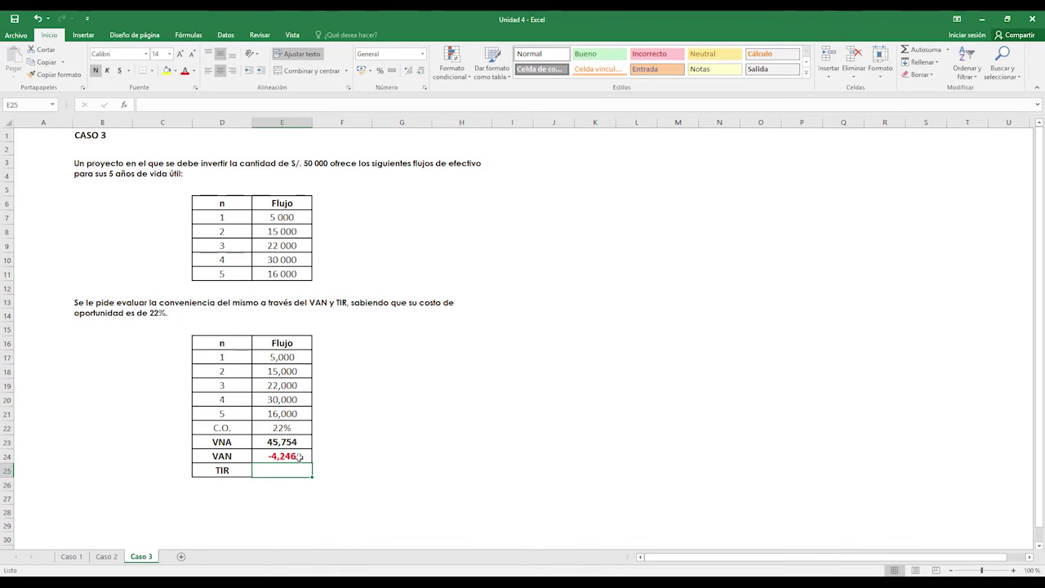
click(6, 356)
right_click(6, 357)
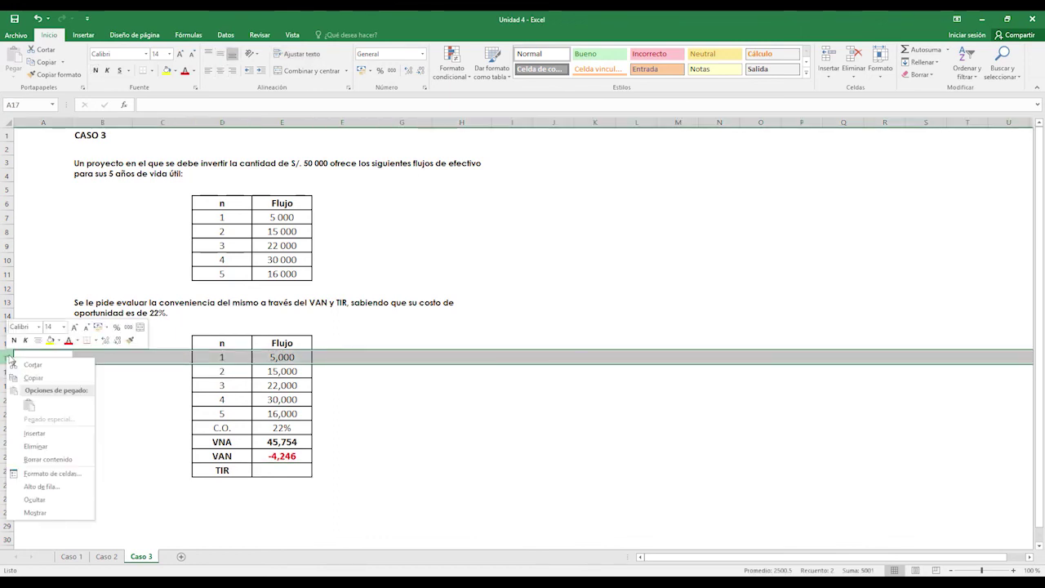
click(41, 435)
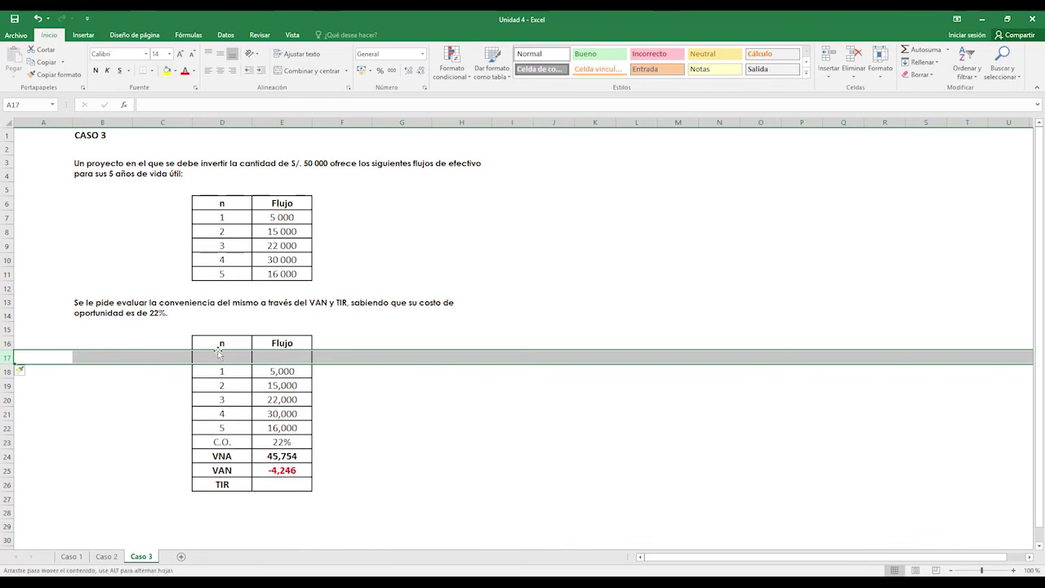
click(221, 356)
text(0)
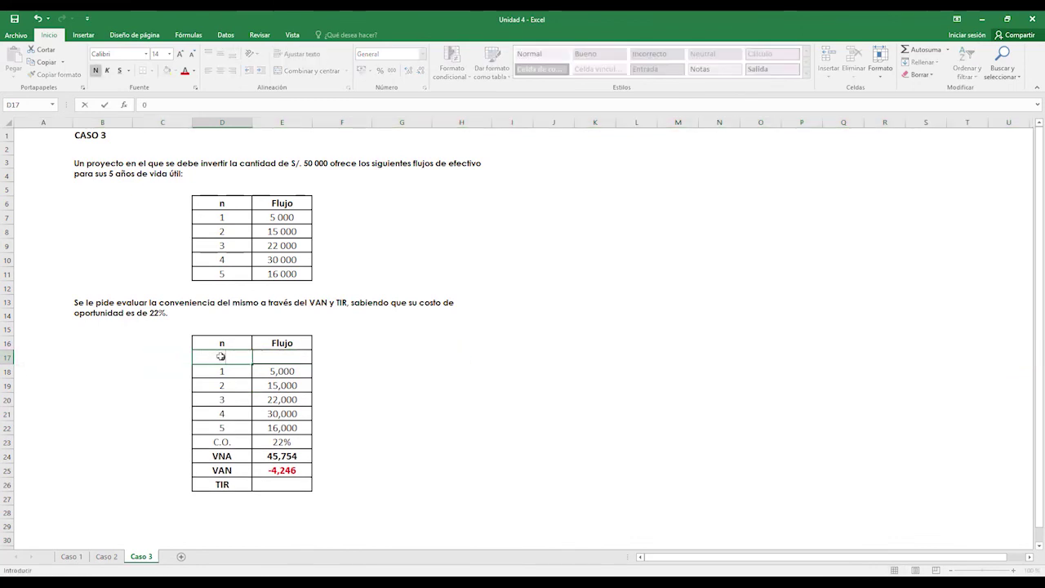
key(Return)
- Remove the bold formatting from the new row's cells D17:E17
click(220, 357)
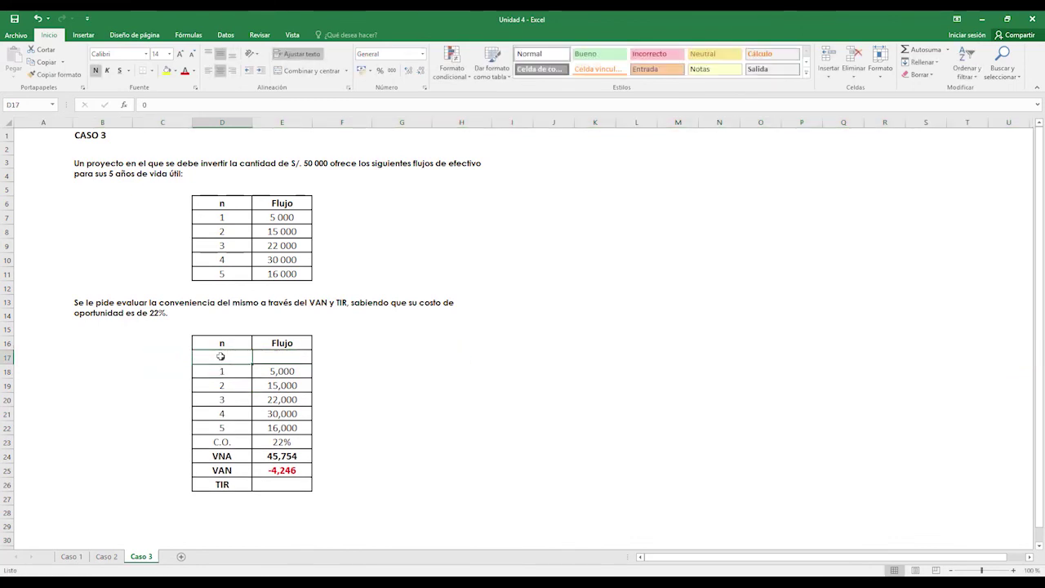
key(shift+Right)
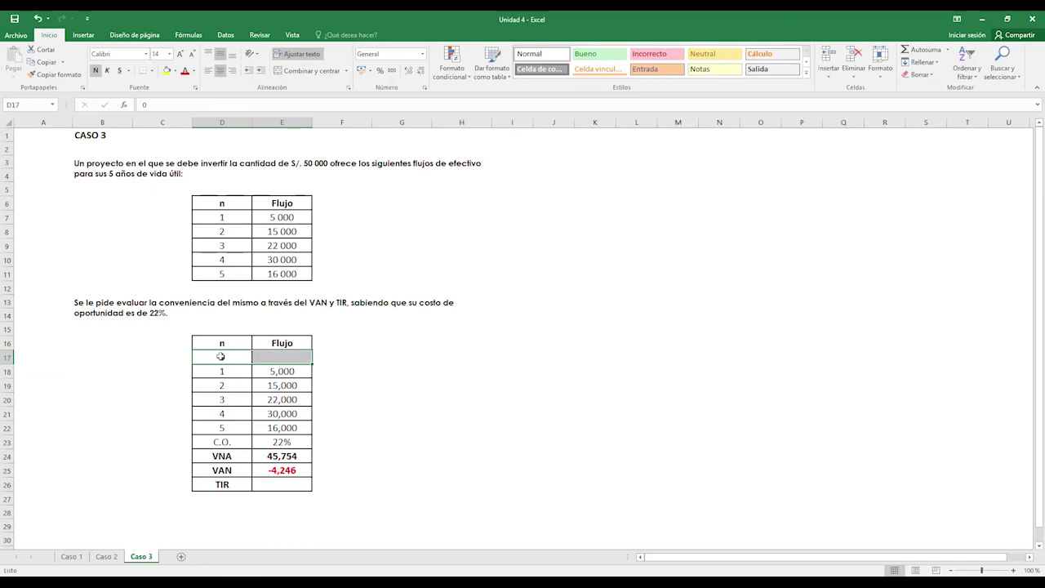
click(96, 71)
- Enter the initial investment of -50000 as the year 0 flow in E17
click(281, 352)
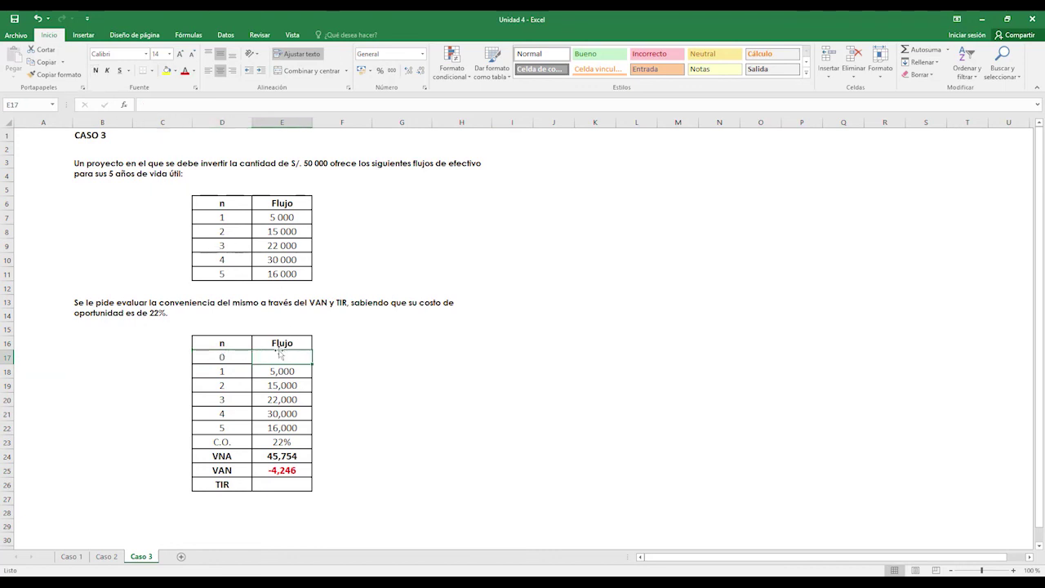
text(-5000)
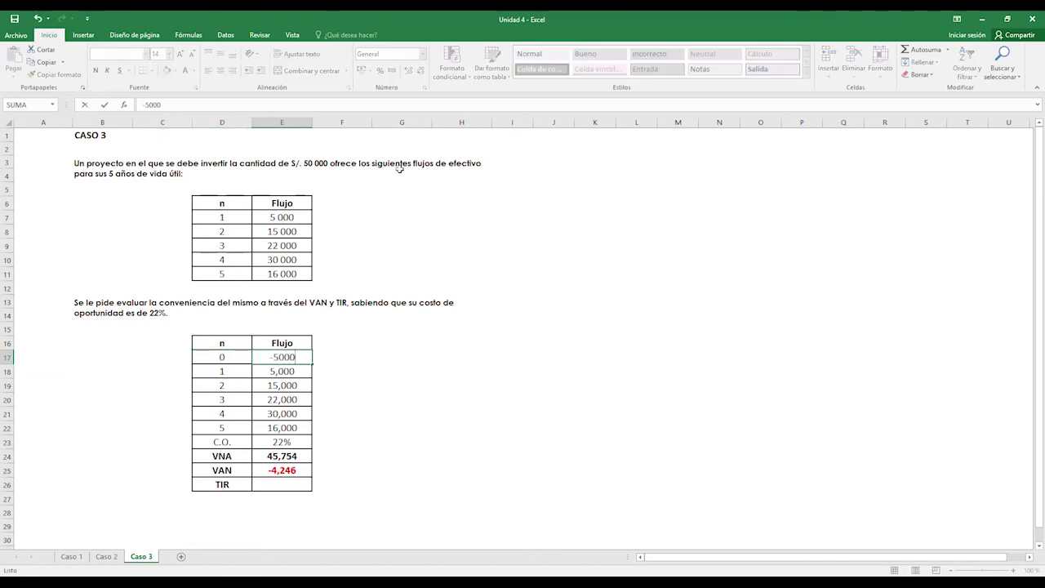
key(Return)
key(Up)
text(-50000)
key(Return)
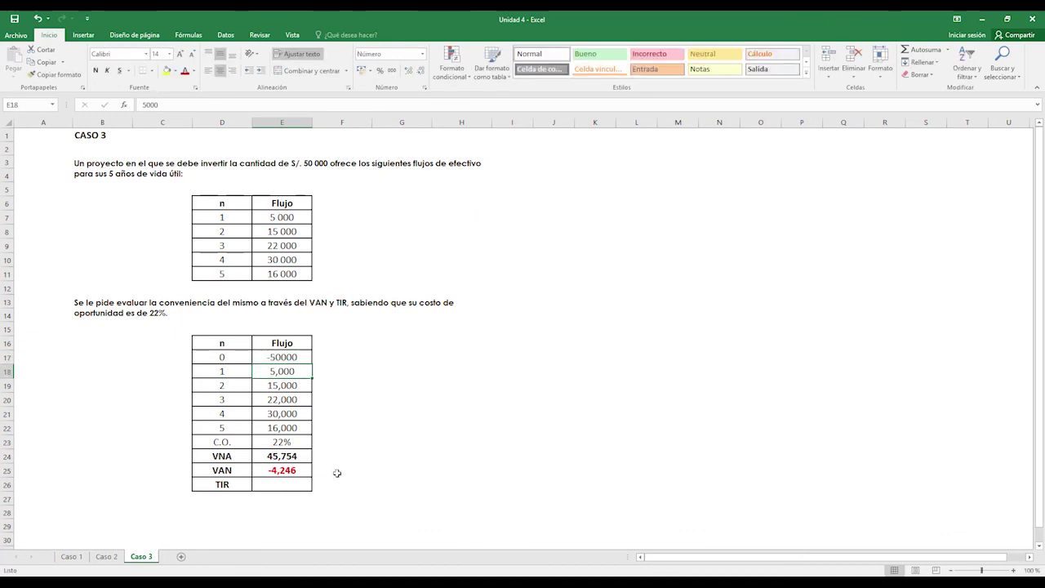
- Copy the cell format of the VAN value in E25 to the year 0 flow in E17 and remove its bold
click(286, 472)
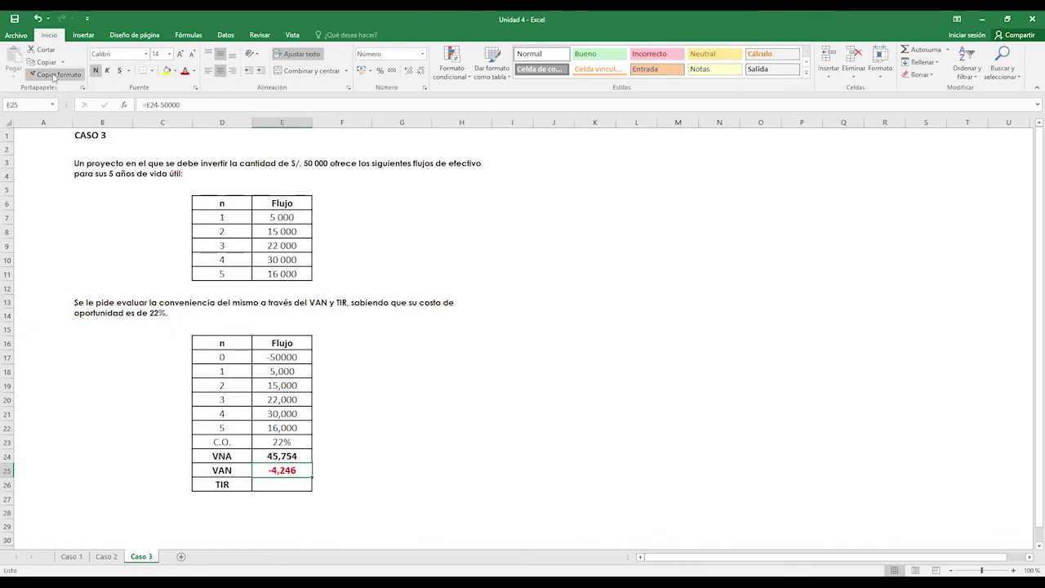
click(54, 74)
click(275, 352)
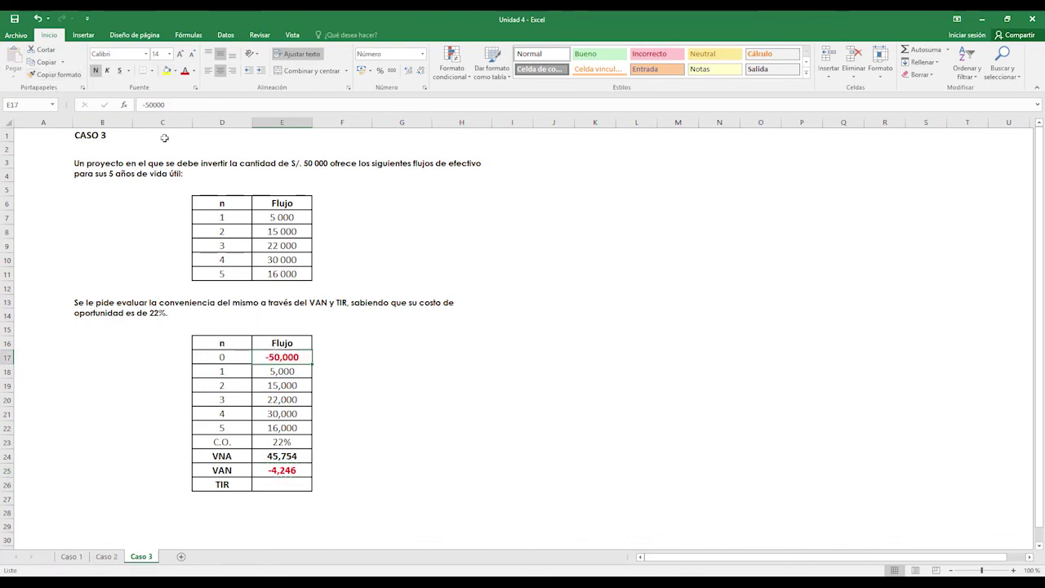
click(96, 70)
- Calculate the TIR in E26 with the formula =TIR(E17:E22)
click(287, 484)
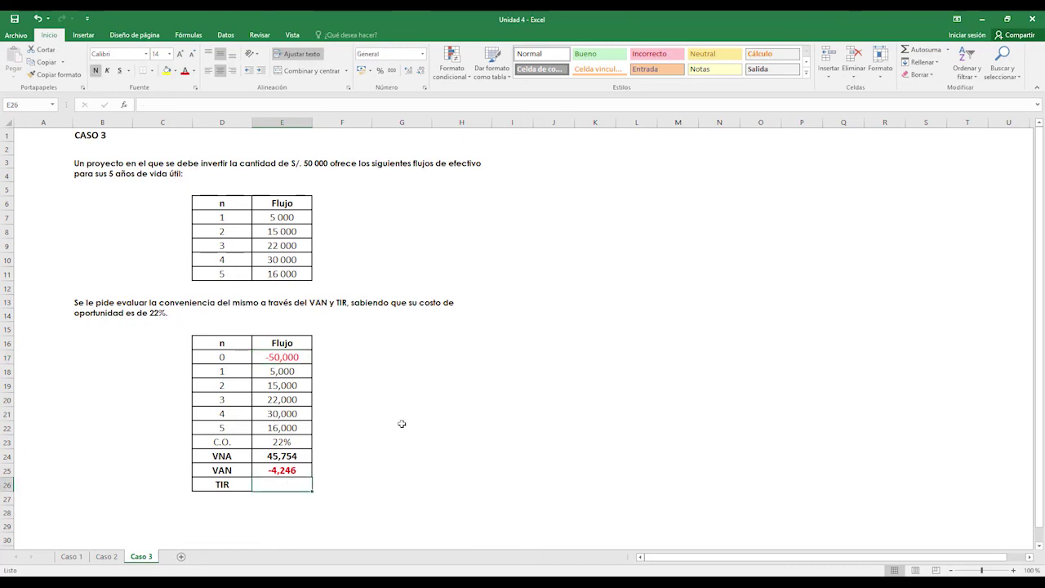
text(=t)
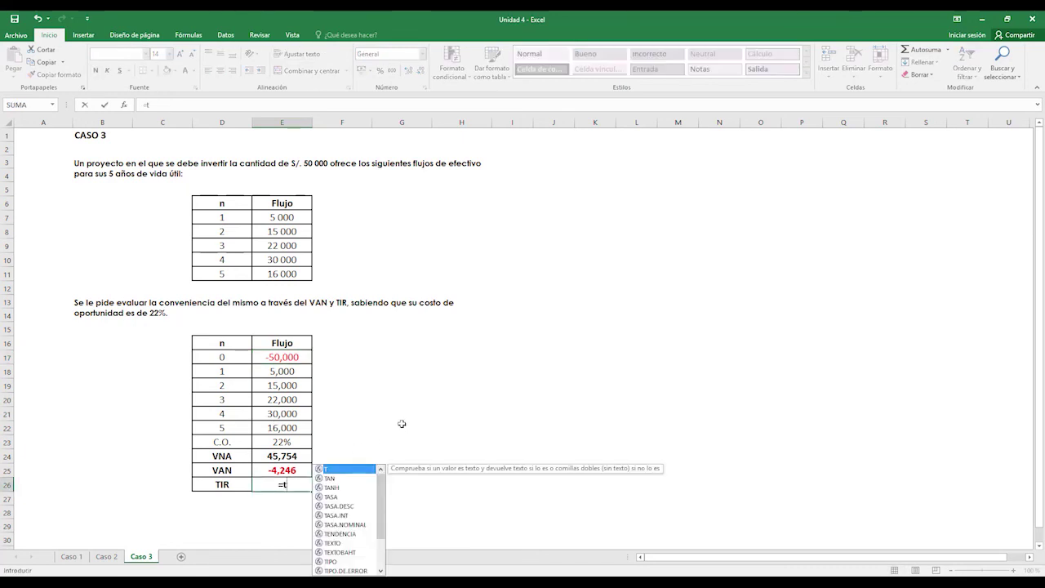
text(ir()
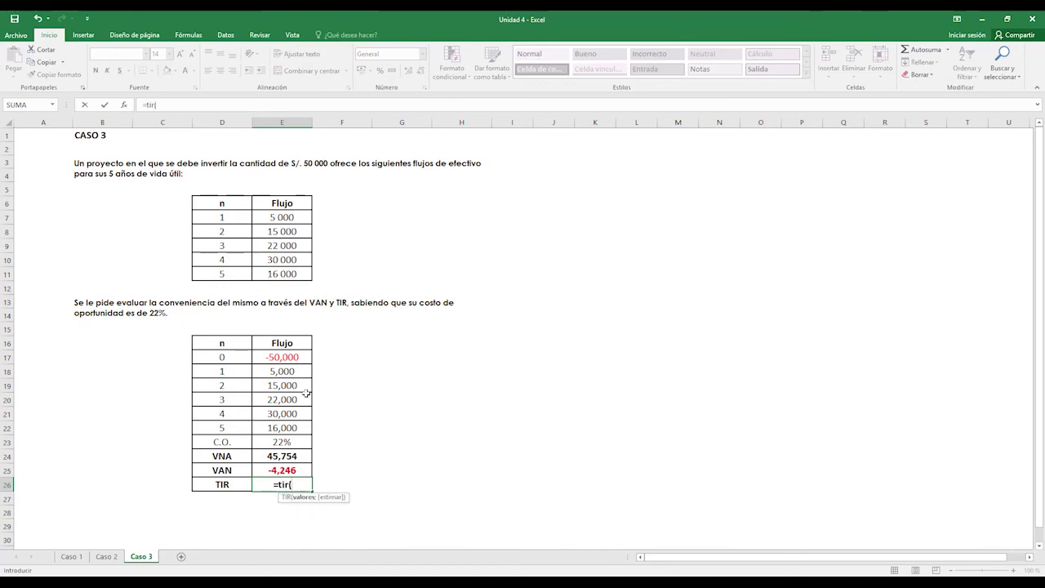
drag(282, 357, 285, 422)
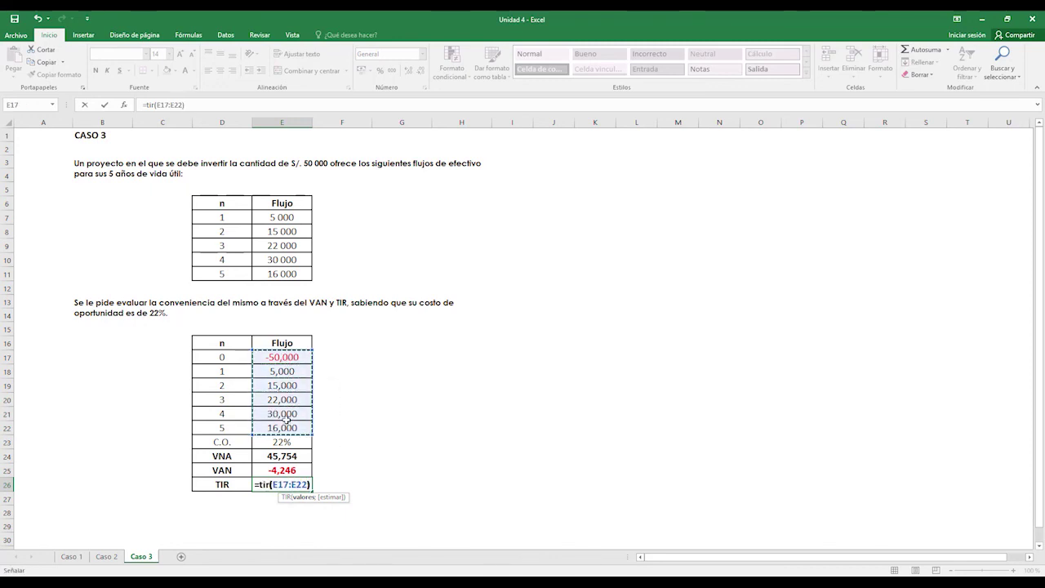
text())
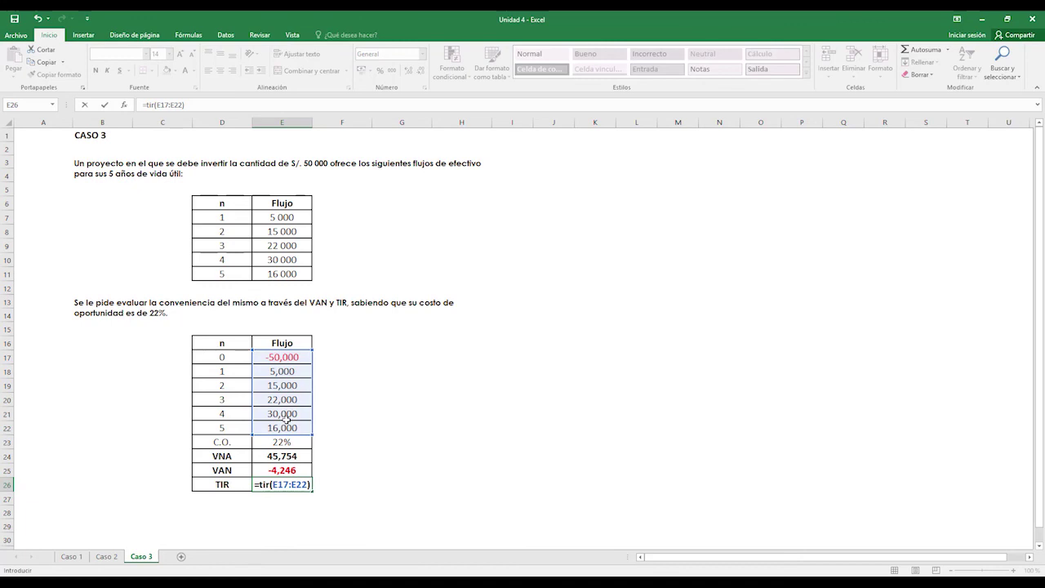
key(ctrl+Return)
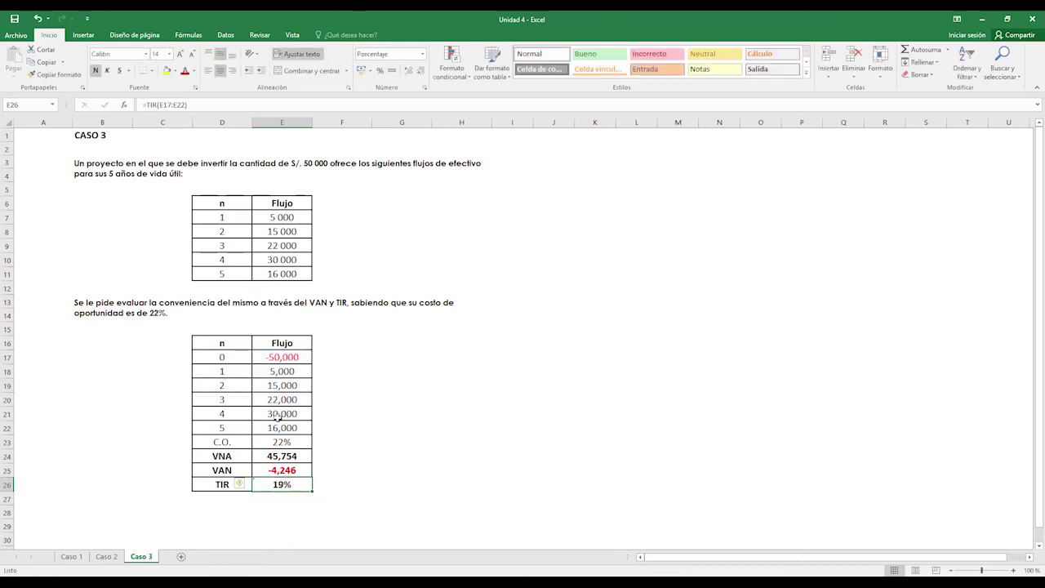
- Show the TIR percentage in E26 with two decimal places
click(409, 71)
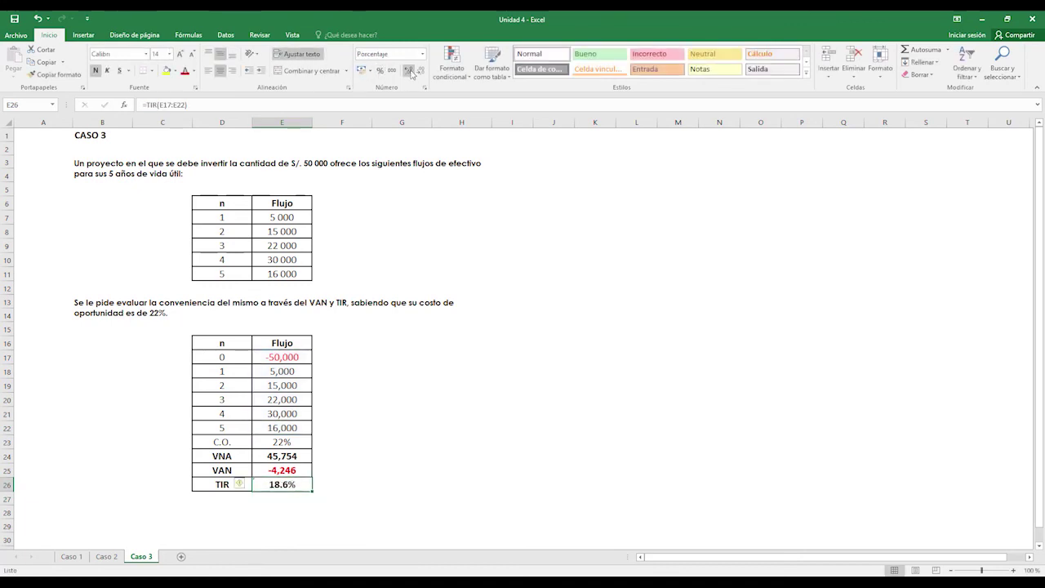
click(409, 72)
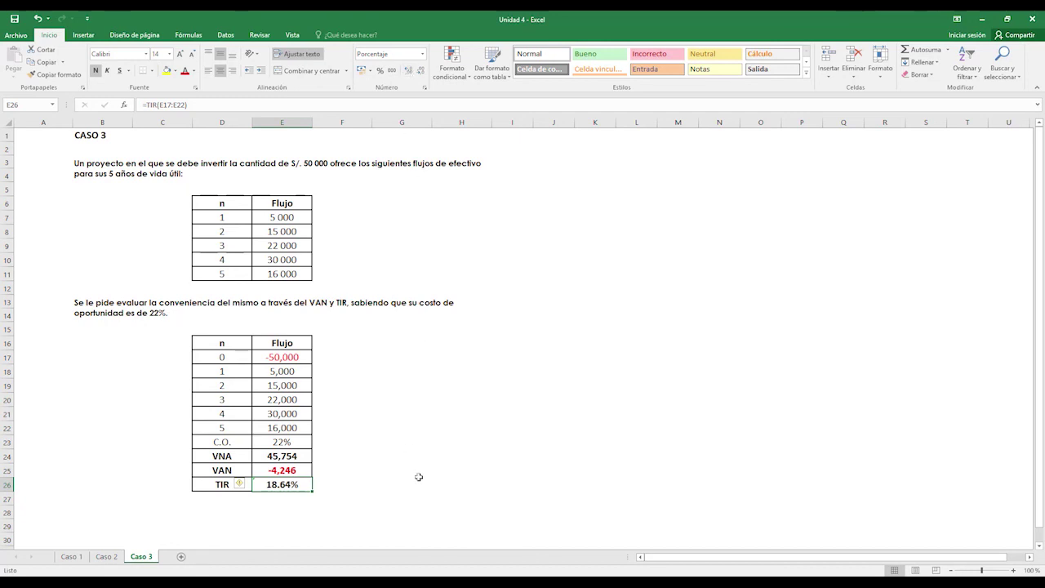
click(440, 497)
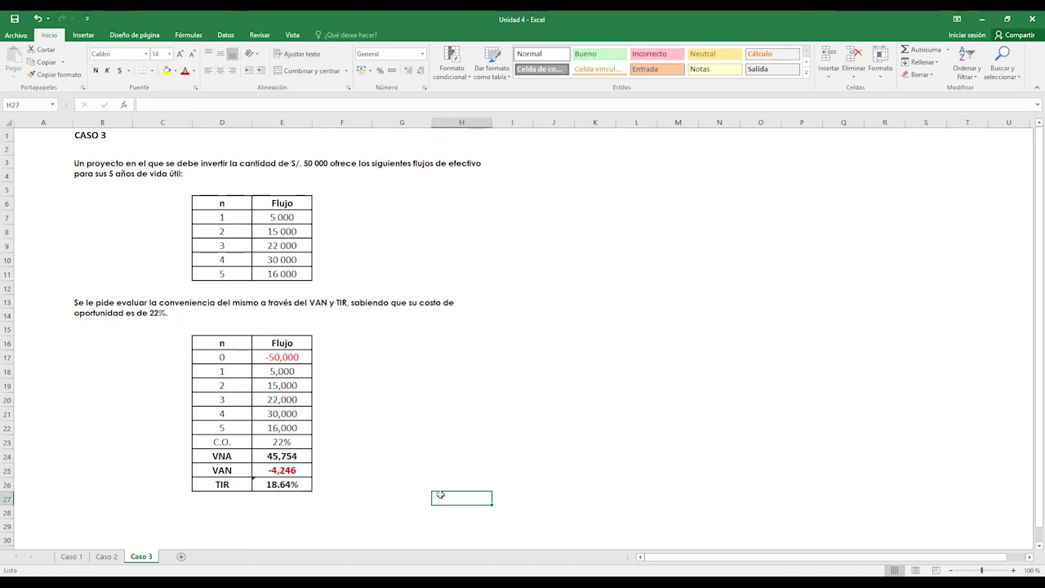
click(278, 486)
click(154, 314)
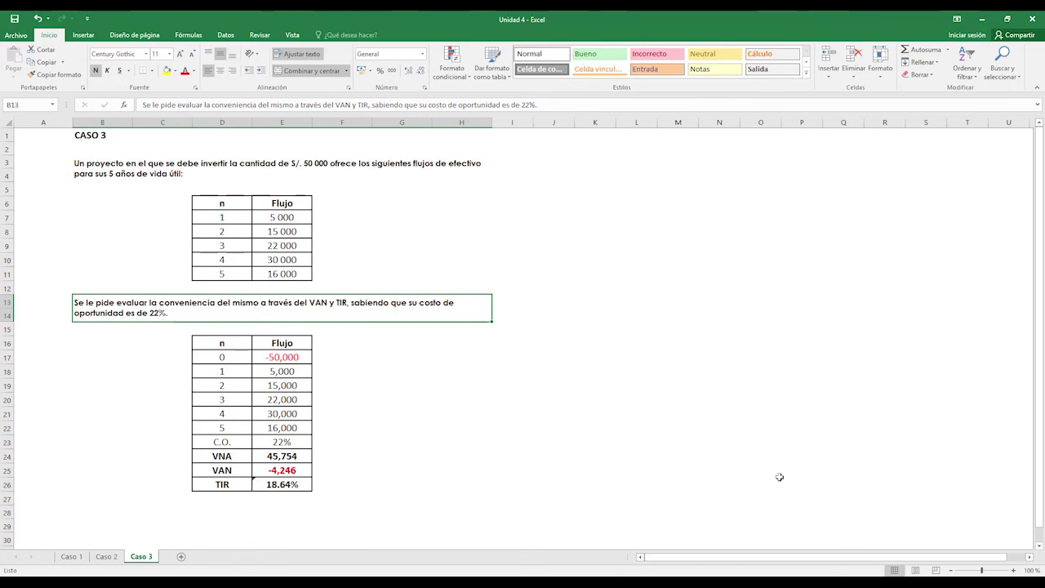
click(767, 432)
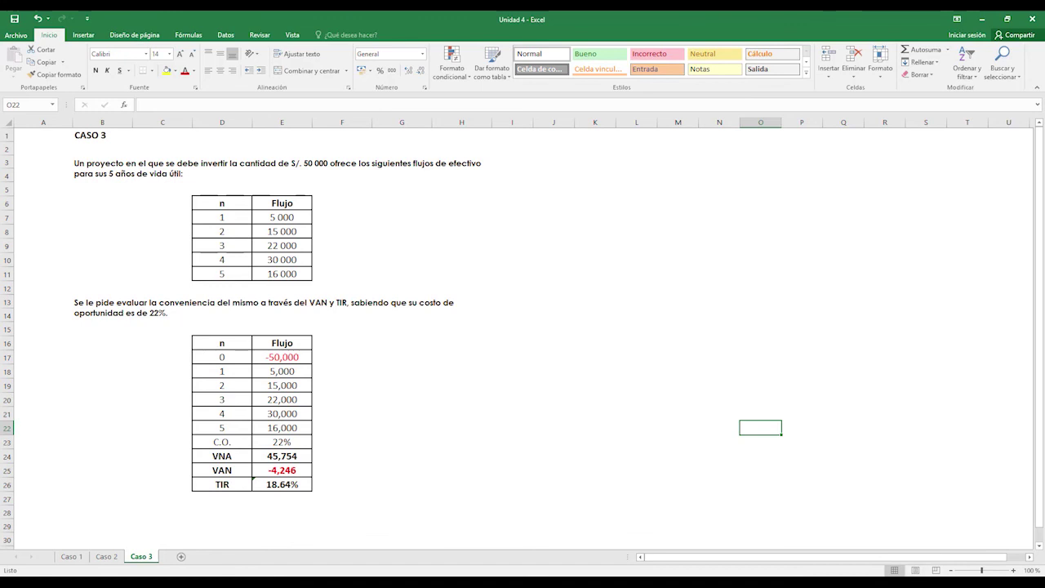
click(888, 582)
key(Escape)
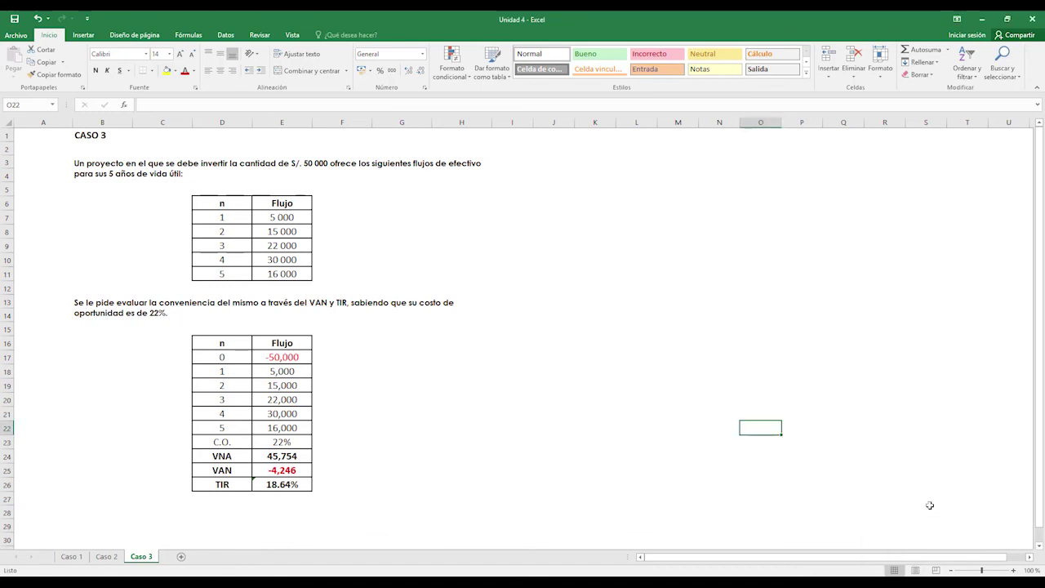